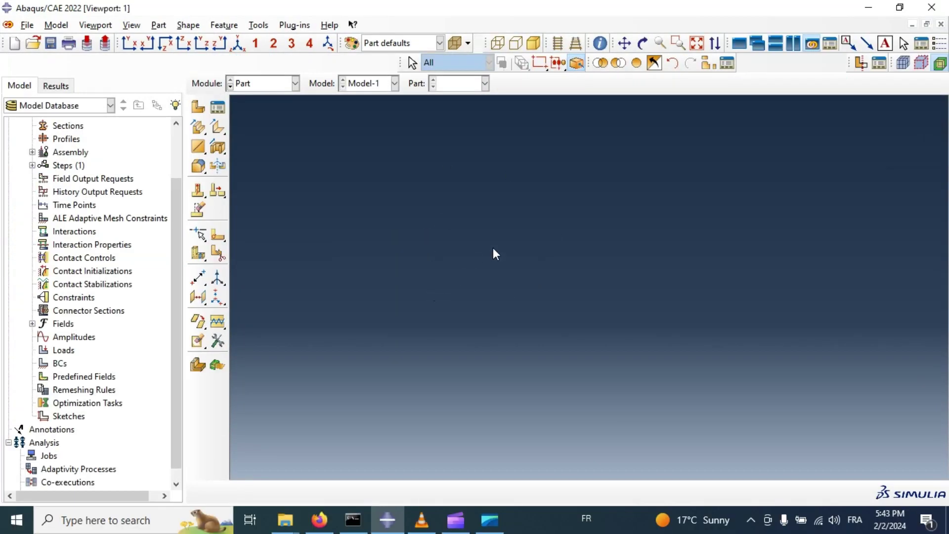
Create a 3D deformable solid extrusion part named Sheet with an approximate size of 200
click(201, 110)
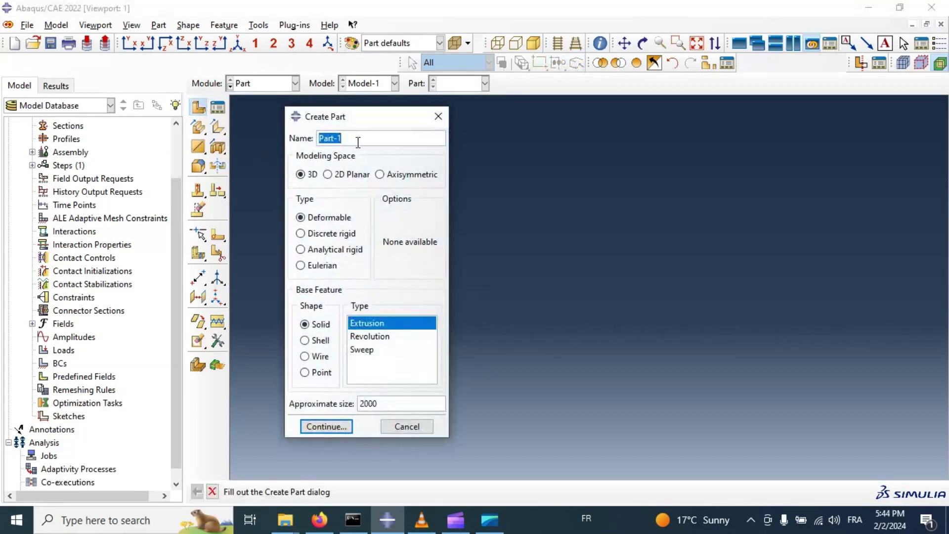
text(Plate)
drag(377, 404, 358, 404)
text(1)
click(333, 428)
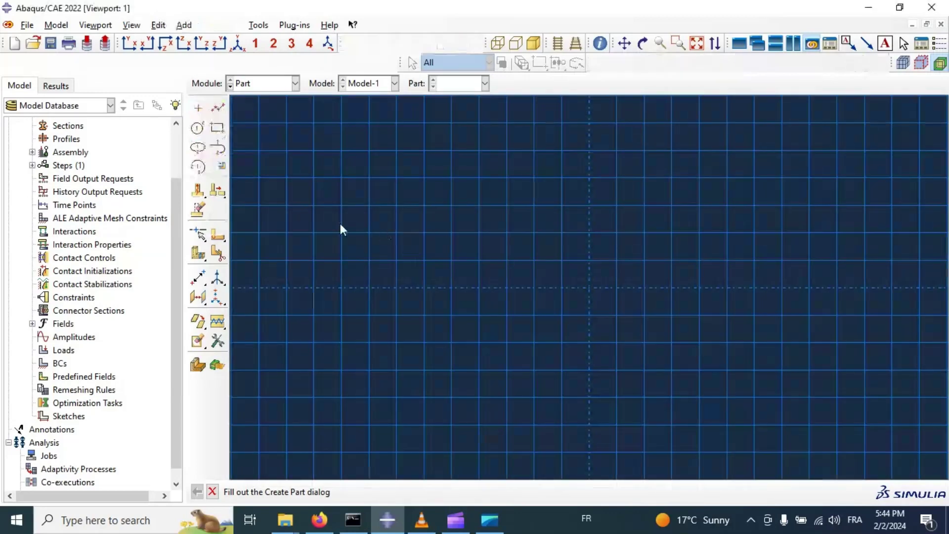
Sketch a rectangle about 40 wide and 55 high, from (0, 25) to (40, -30), with one side on the vertical axis
click(217, 128)
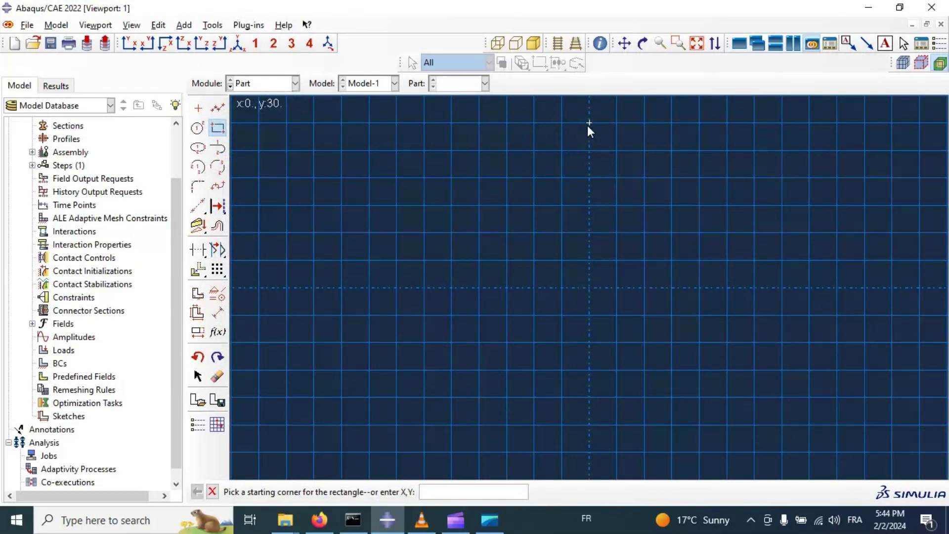
click(589, 151)
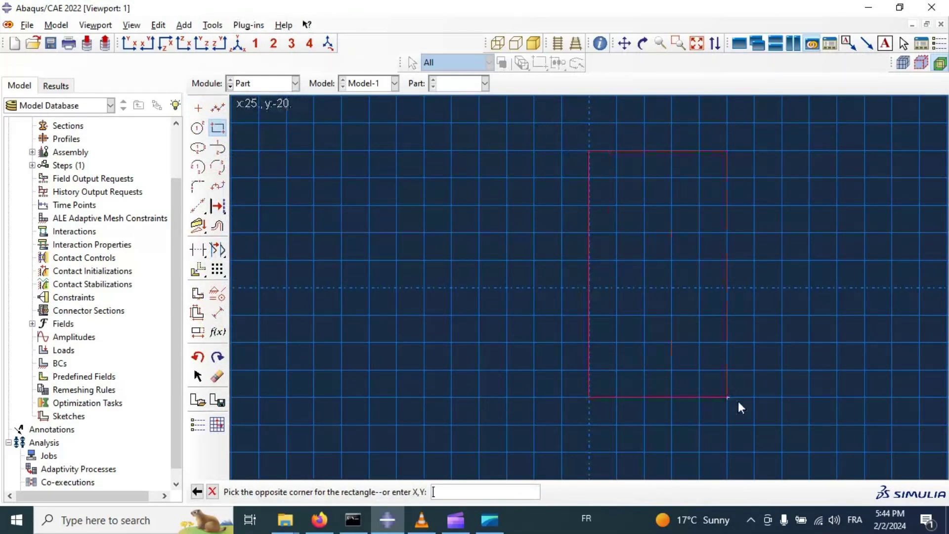
click(809, 451)
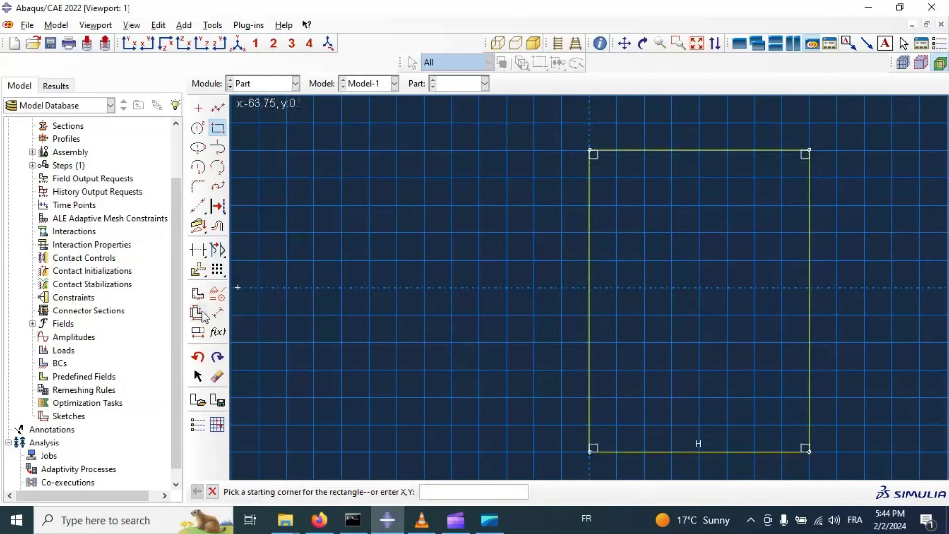
Dimension the rectangle to a height of 100 and a width of 50
click(217, 312)
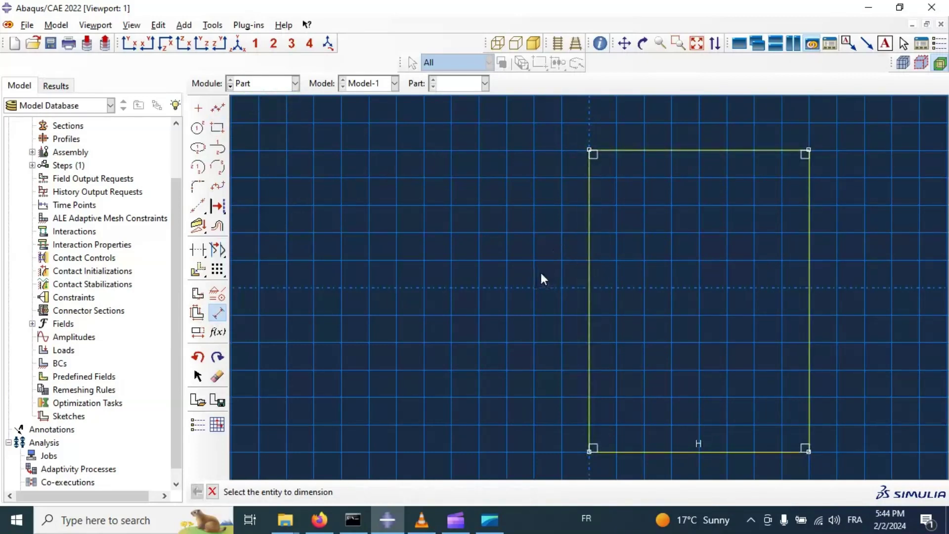
click(587, 264)
click(498, 277)
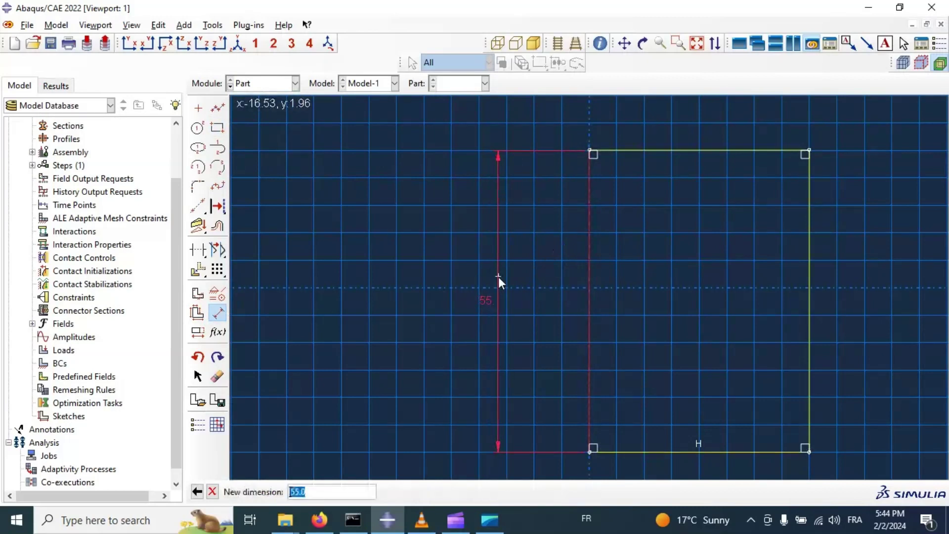
text(100)
key(Return)
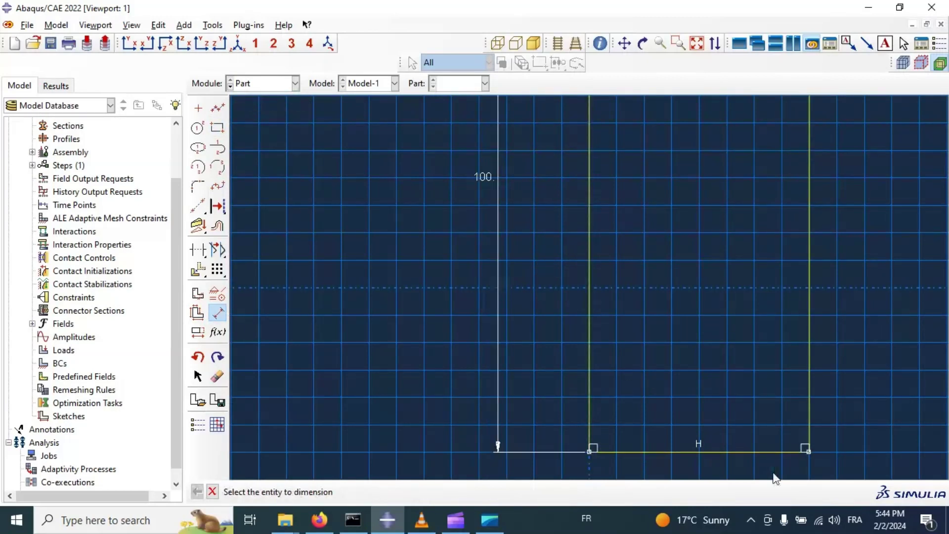
click(741, 452)
click(729, 420)
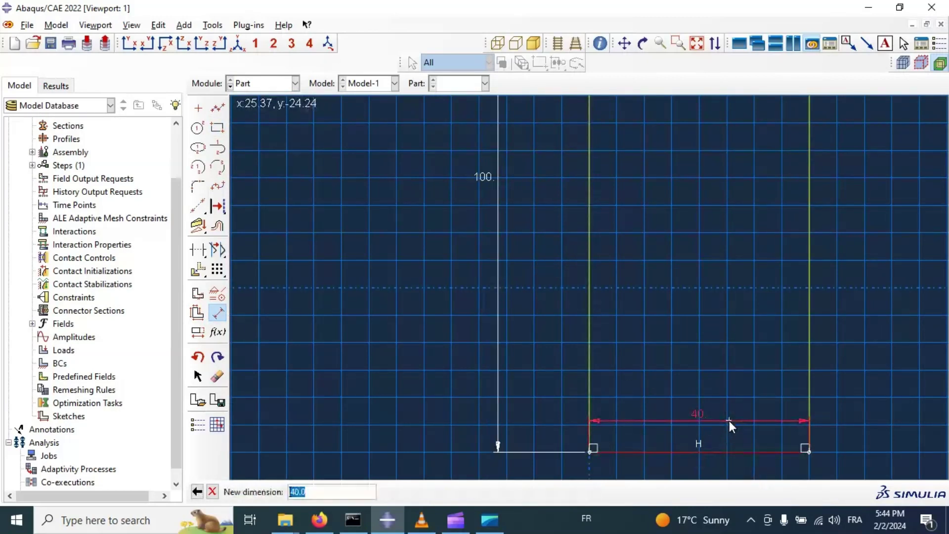
text(50)
key(Return)
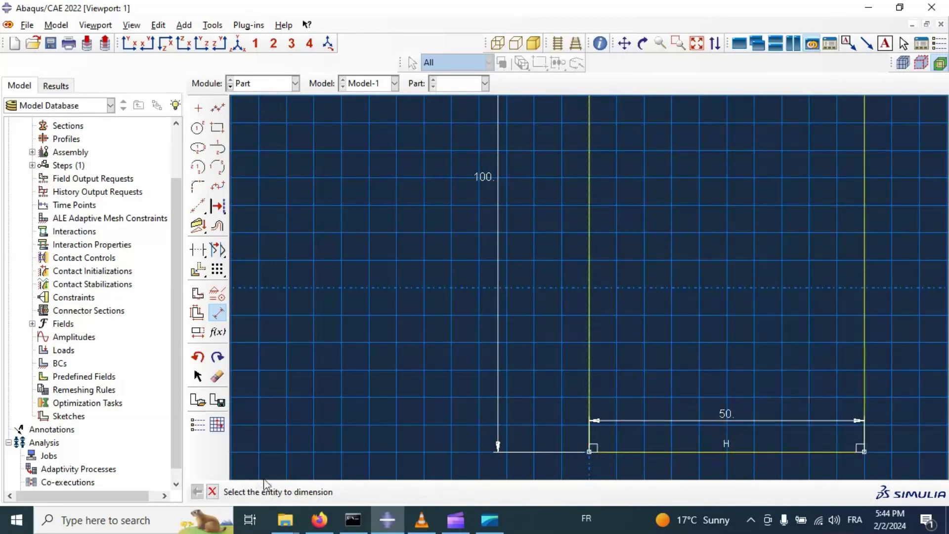
click(213, 491)
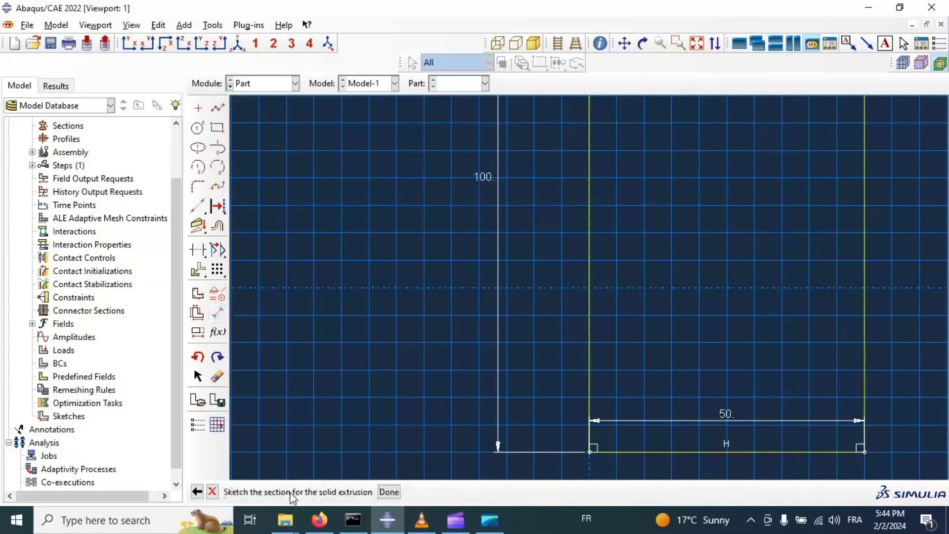
Finish the section sketch and extrude it to a depth of 2
click(389, 492)
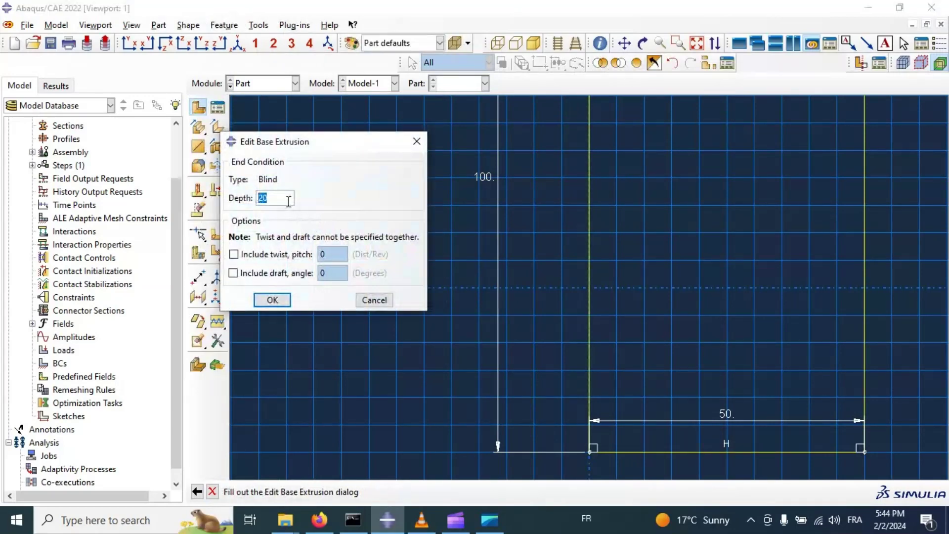
text(2)
click(272, 300)
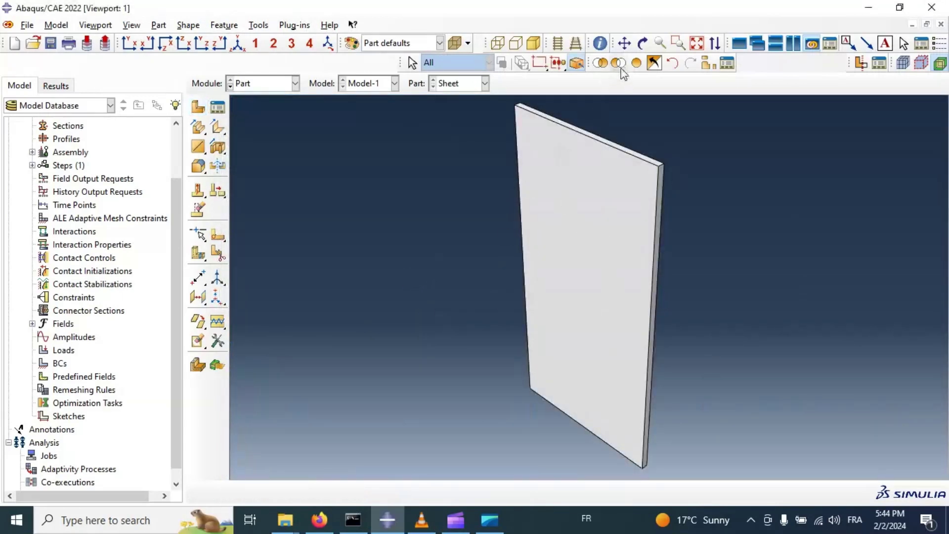
click(644, 44)
drag(655, 284, 570, 292)
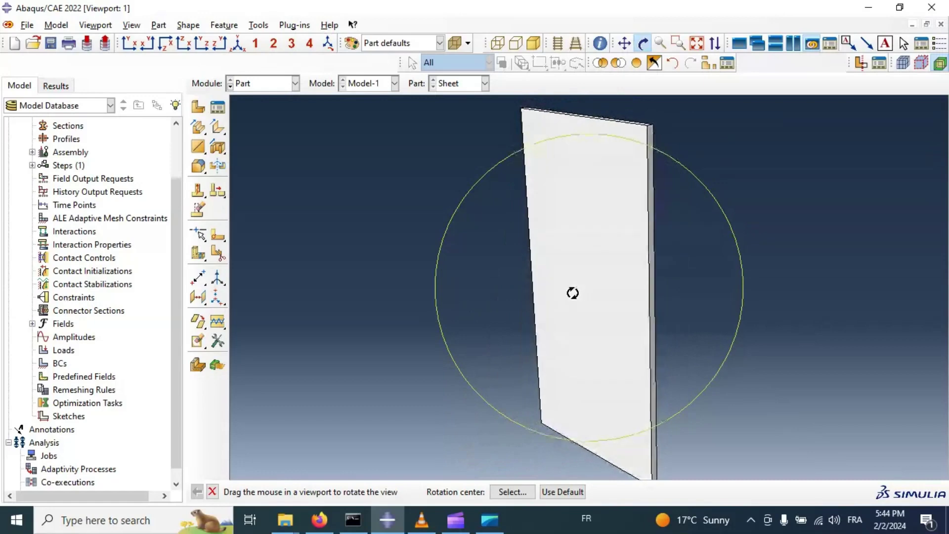
drag(574, 259, 466, 257)
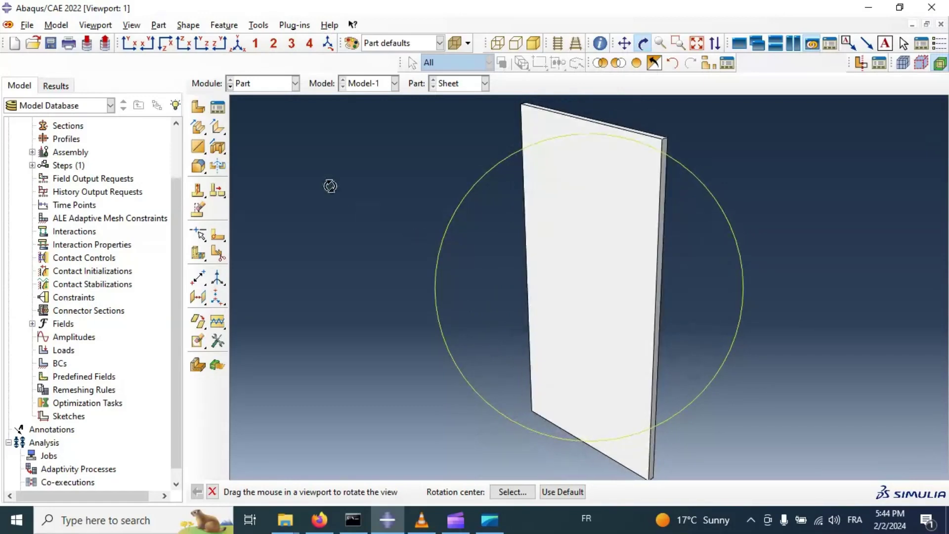
Create a 3D deformable planar shell part named Crack, keeping the approximate size of 200
click(198, 107)
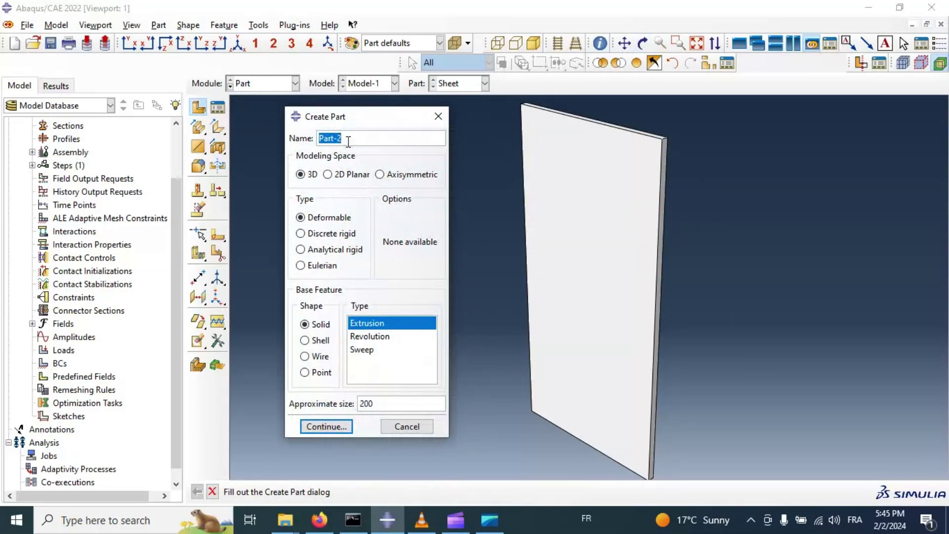
text(Crack)
click(321, 341)
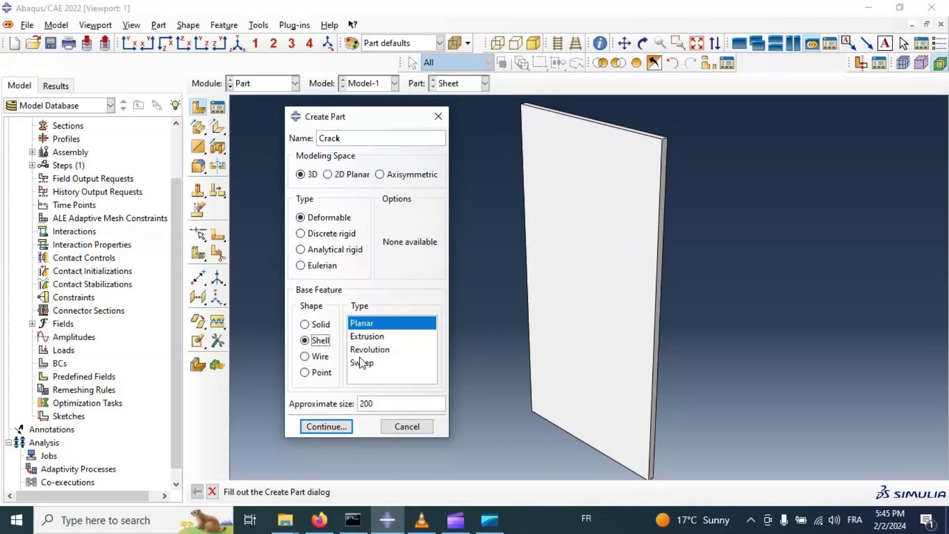
click(327, 426)
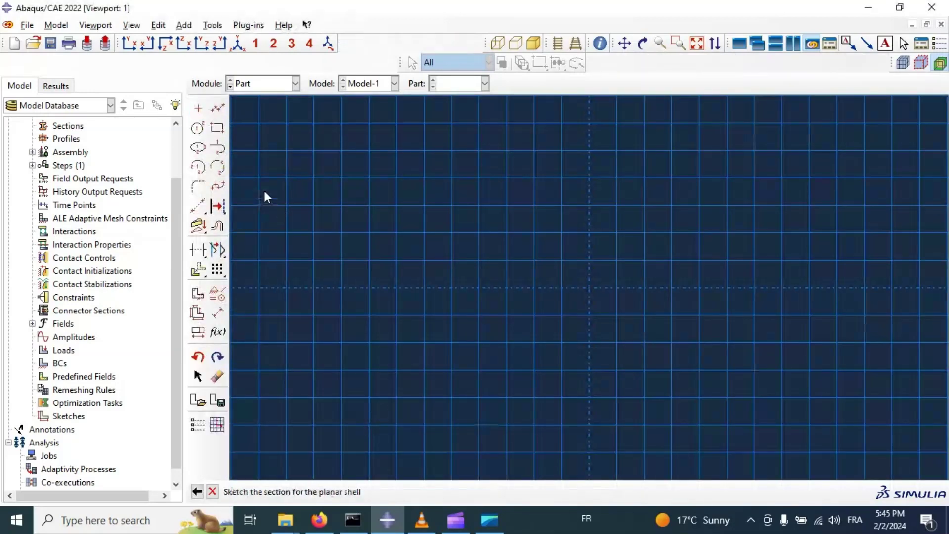
Sketch a horizontal line about 25 long, starting at the origin and running in the positive X direction
click(218, 108)
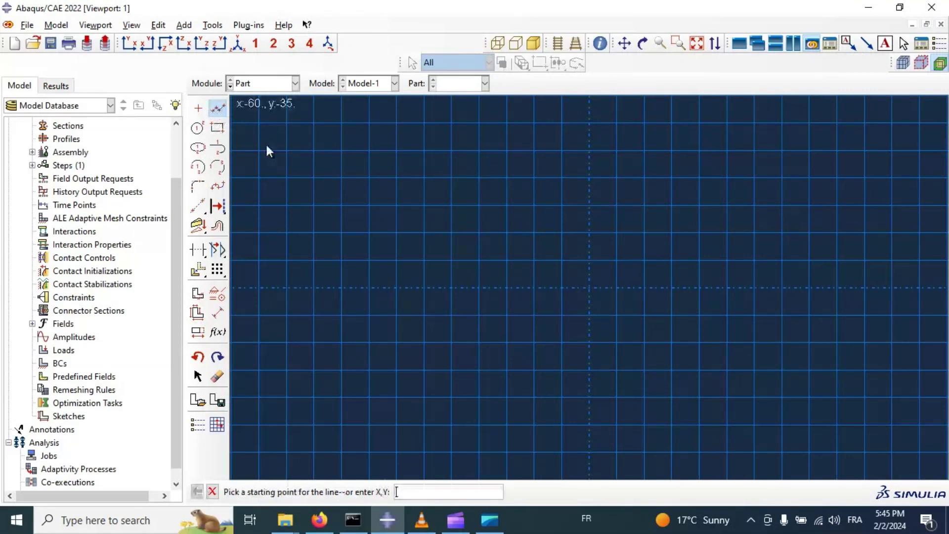
click(589, 288)
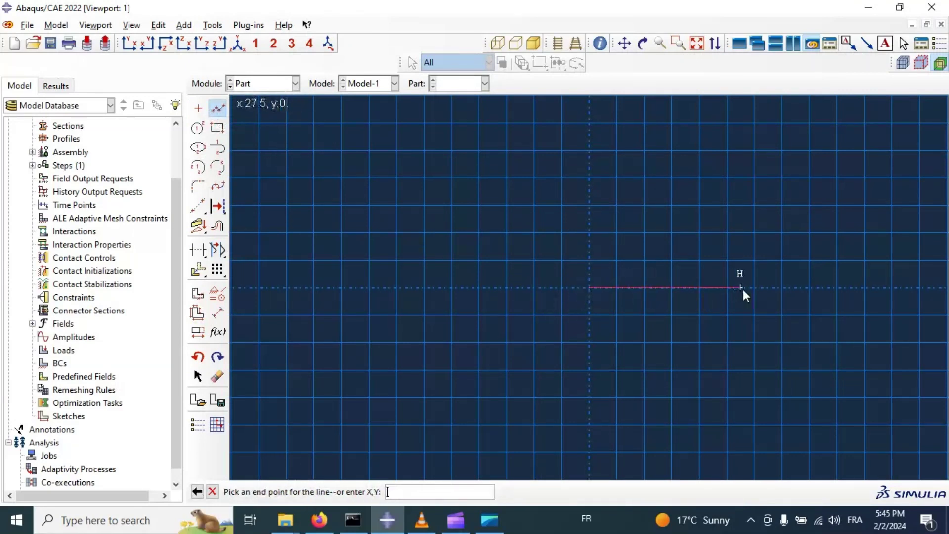
click(728, 287)
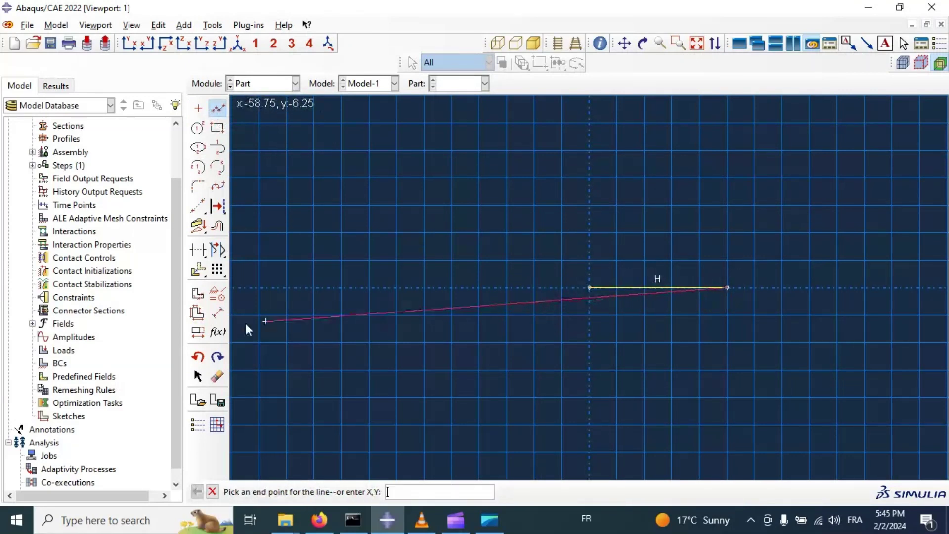
click(218, 313)
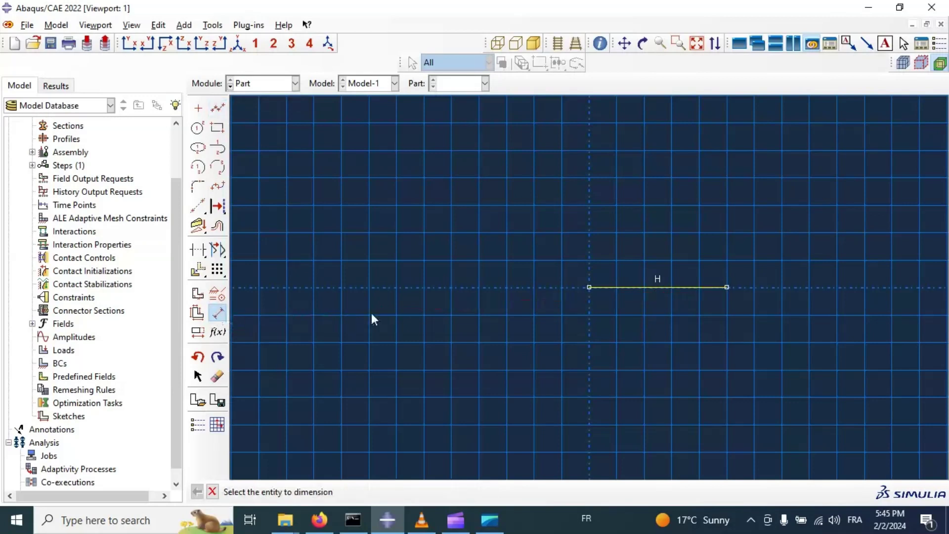
click(651, 293)
click(650, 325)
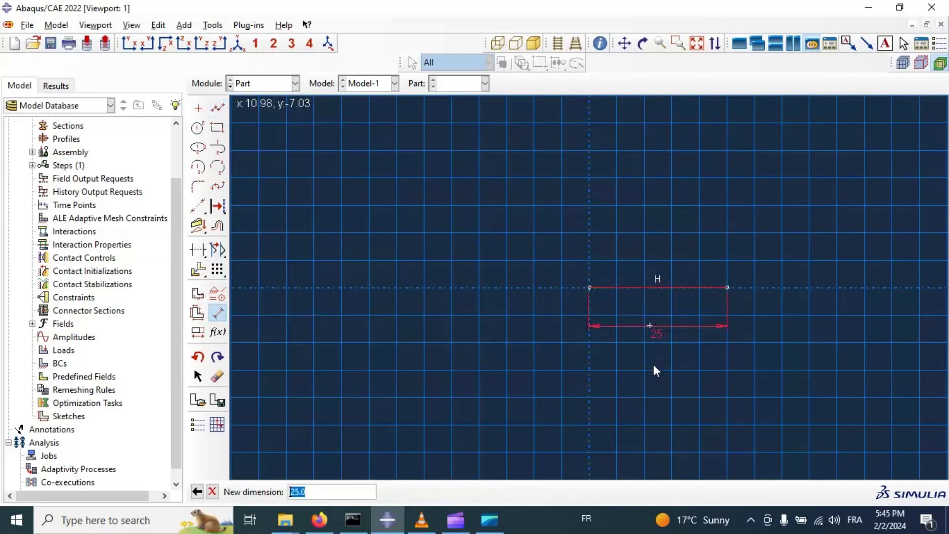
text(1)
click(212, 492)
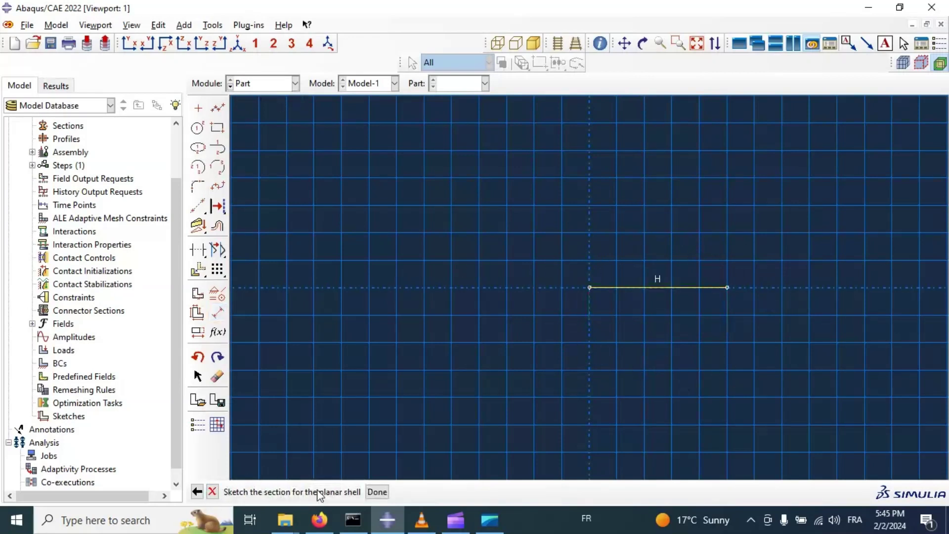
click(377, 491)
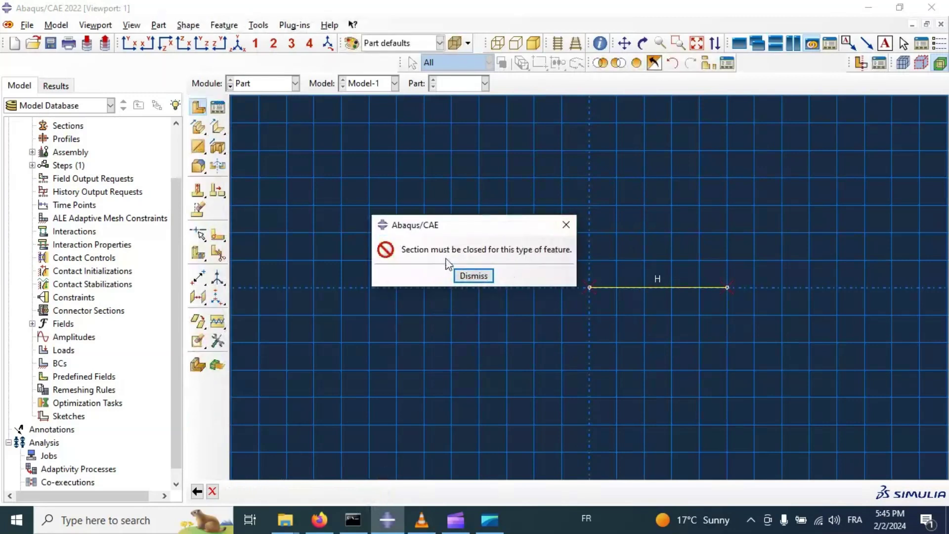
click(472, 276)
Close the section with three connected lines above the horizontal line, forming a rectangle about 25 by 5
click(220, 109)
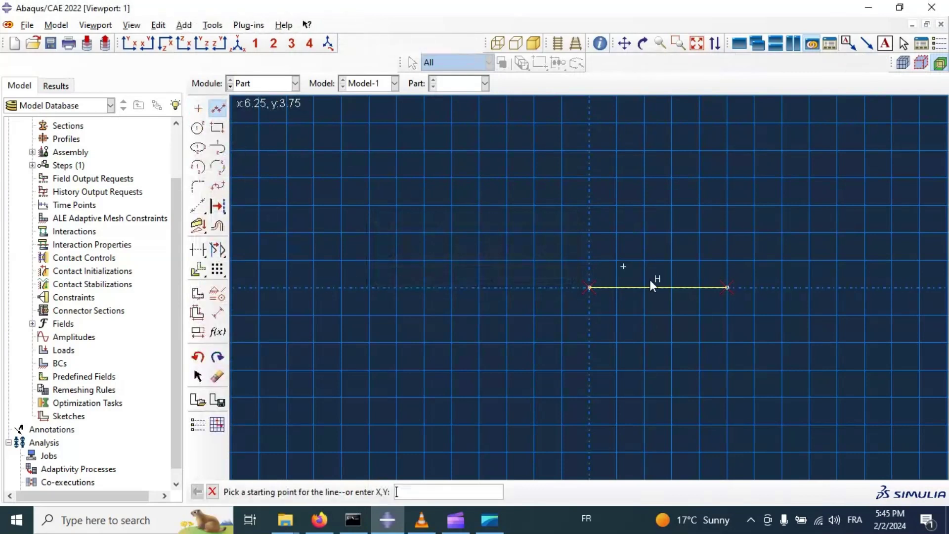
click(591, 288)
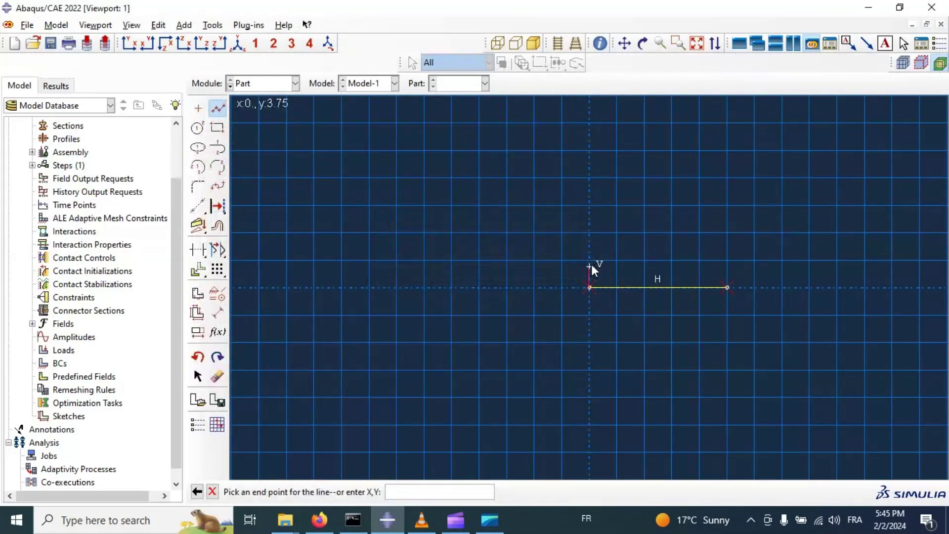
click(591, 261)
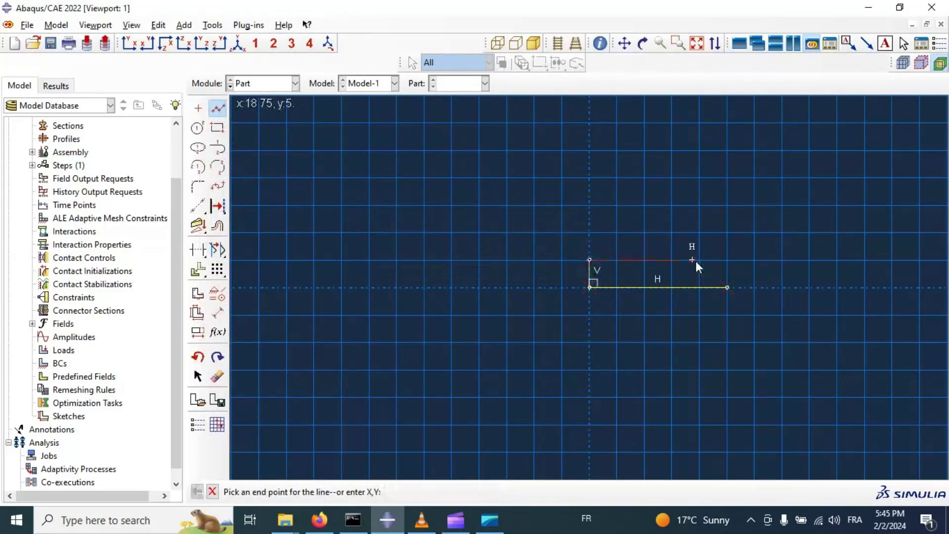
click(730, 262)
click(727, 287)
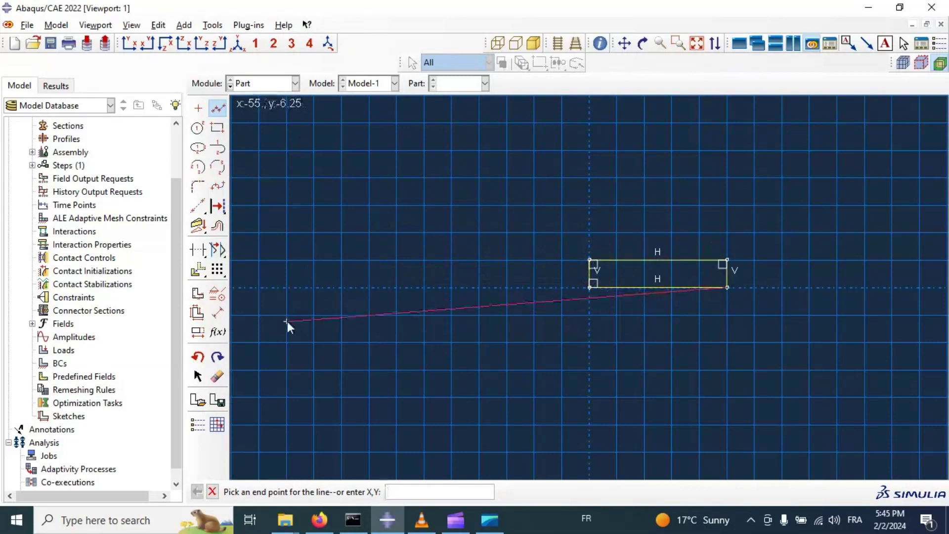
Set the rectangle's height to 2 and finish the sketch to create the planar shell
click(219, 313)
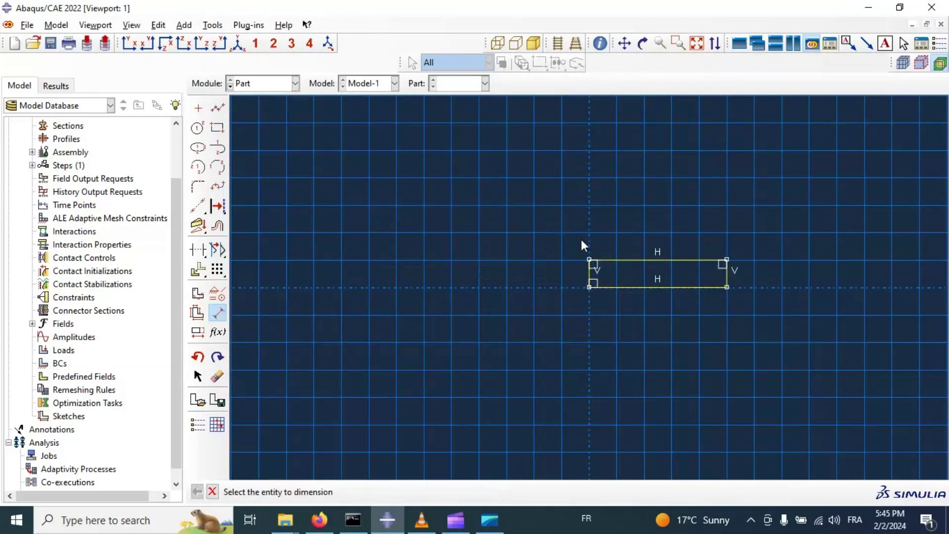
click(585, 275)
click(541, 278)
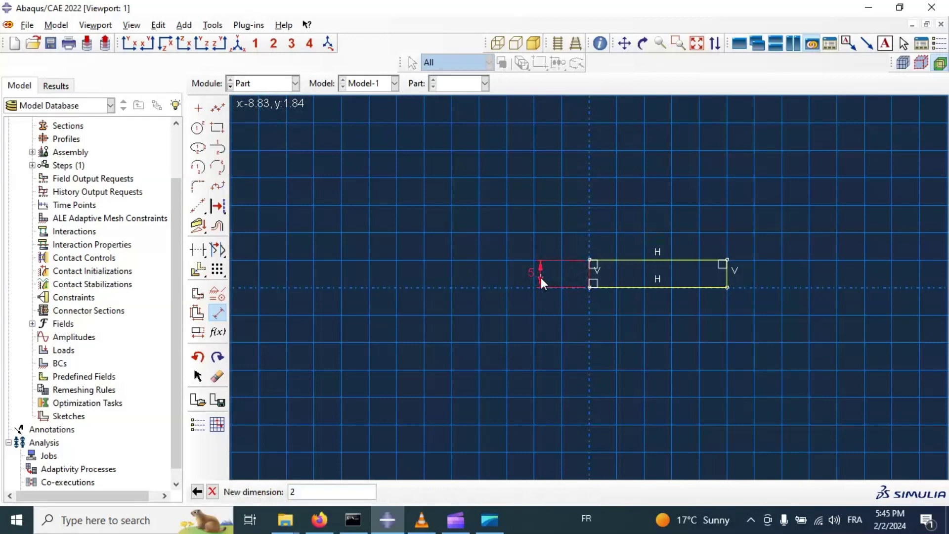
text(2)
key(Return)
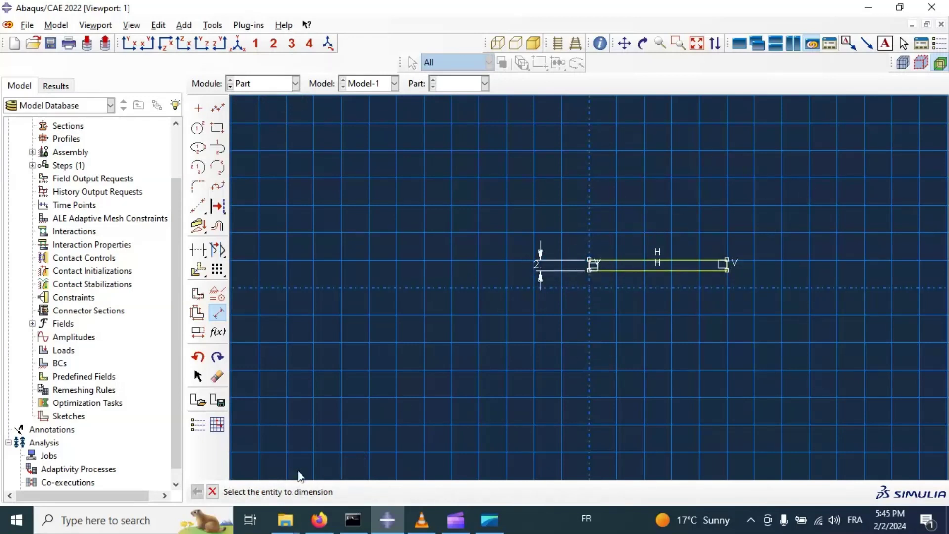
click(213, 491)
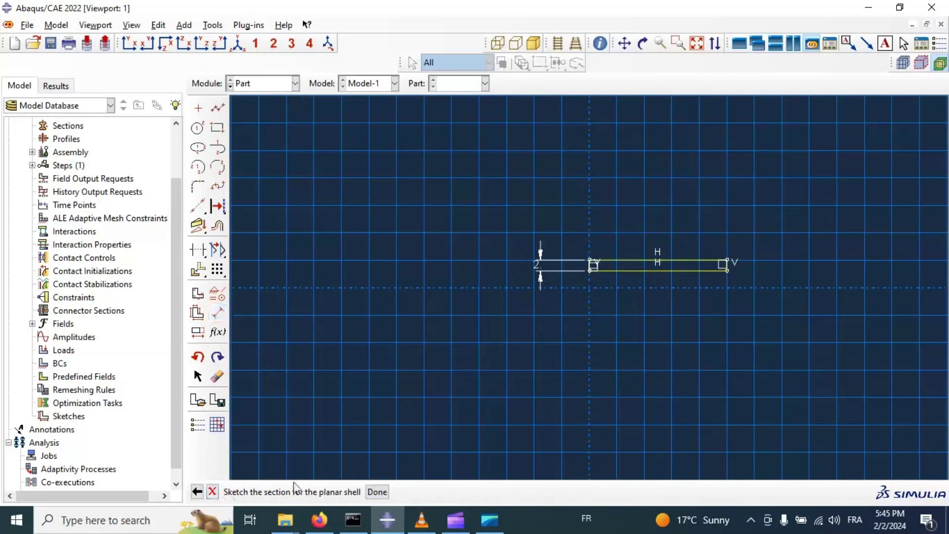
click(378, 493)
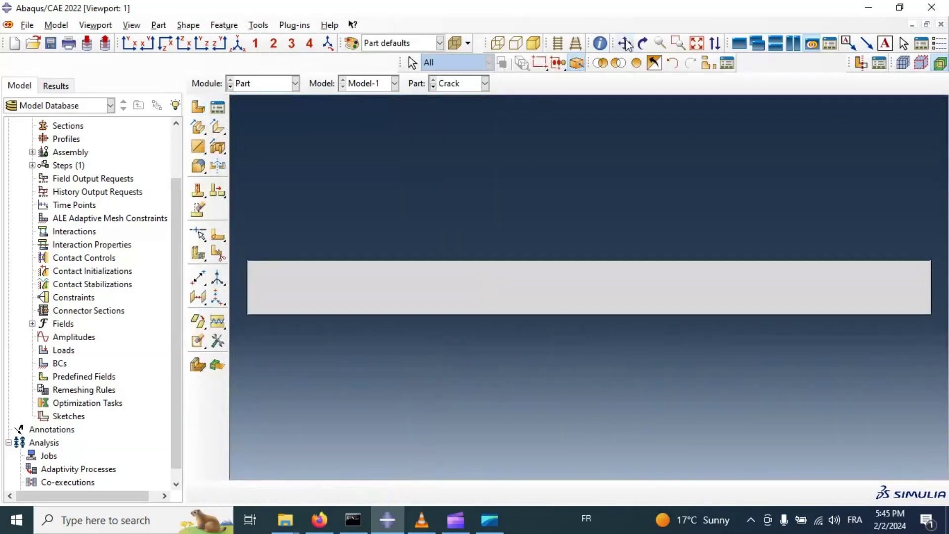
click(643, 43)
drag(648, 285, 283, 110)
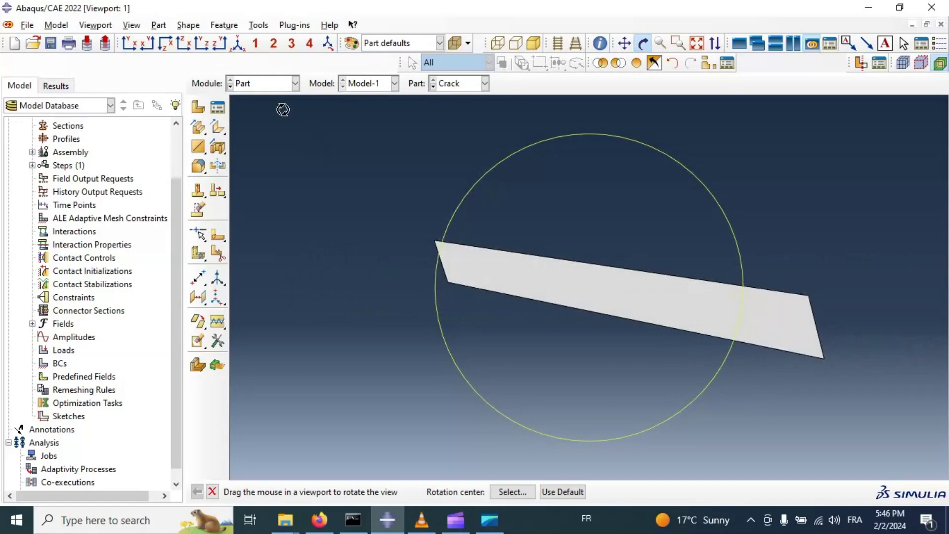
In the Property module, create a material named Steel with isotropic elasticity, Young's modulus 210e3 and Poisson's ratio 0.3
click(262, 84)
click(253, 112)
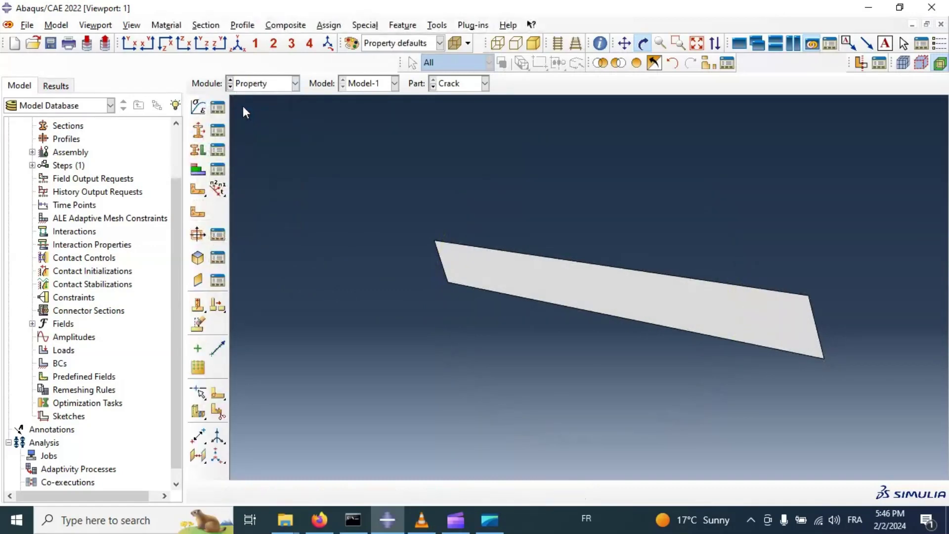
click(199, 107)
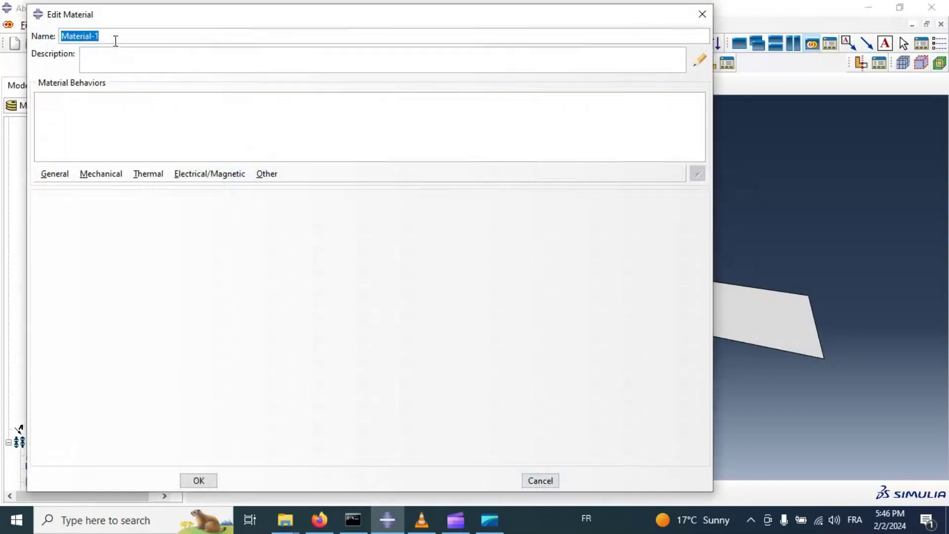
text(Steel)
click(100, 175)
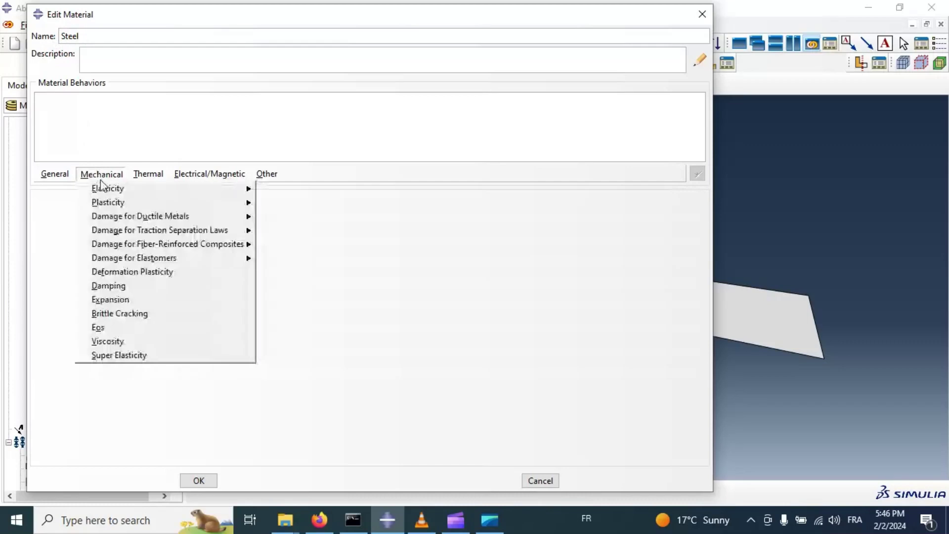
mouse_move(161, 188)
click(284, 187)
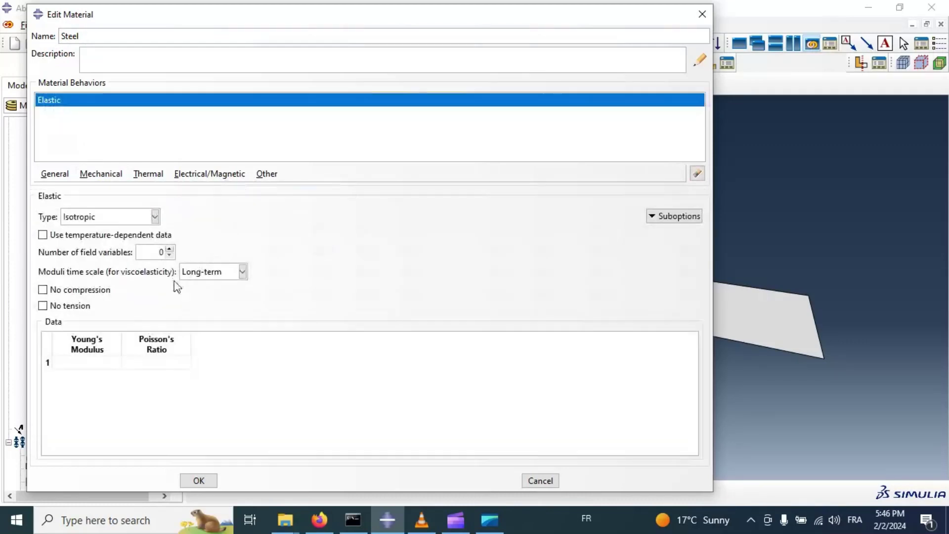
click(108, 362)
click(147, 360)
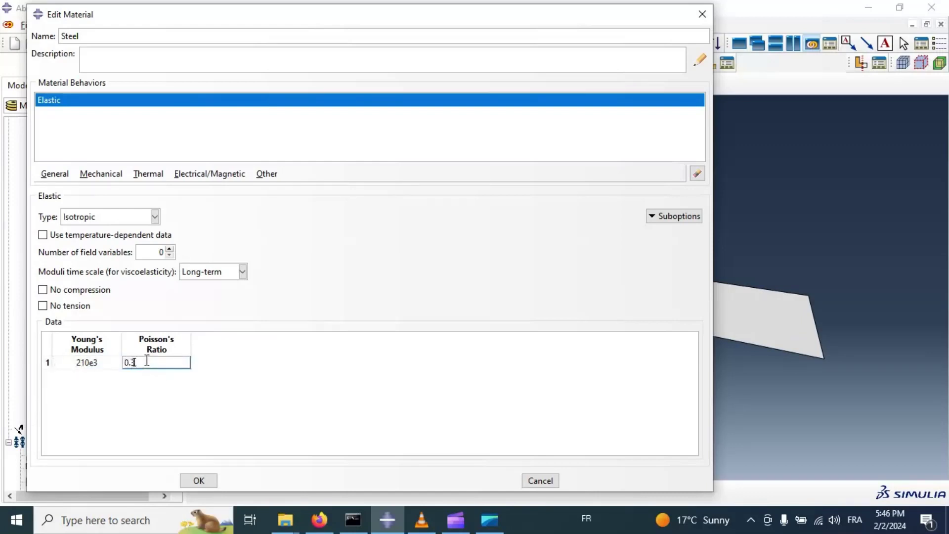
drag(147, 361, 116, 365)
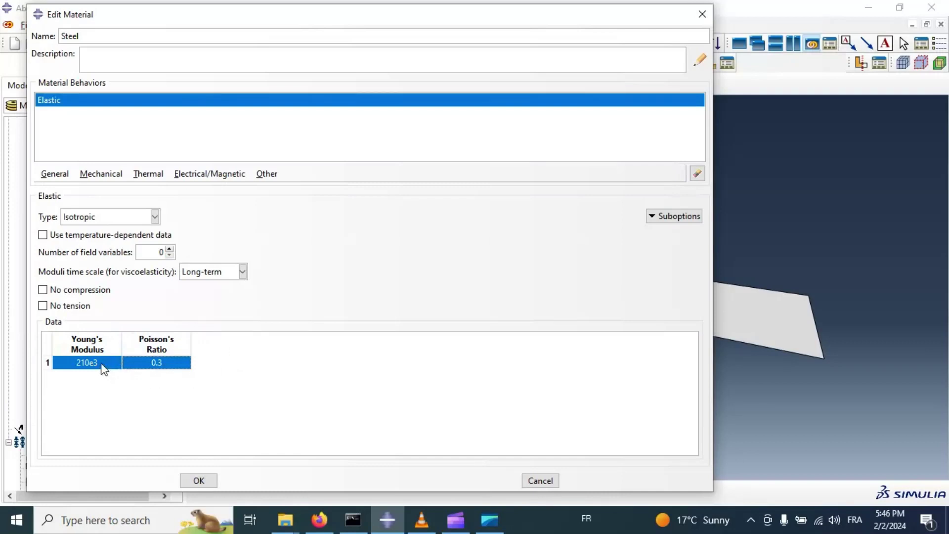
Add Maxps Damage for traction separation laws to the Steel material with a max principal stress of 310
click(109, 175)
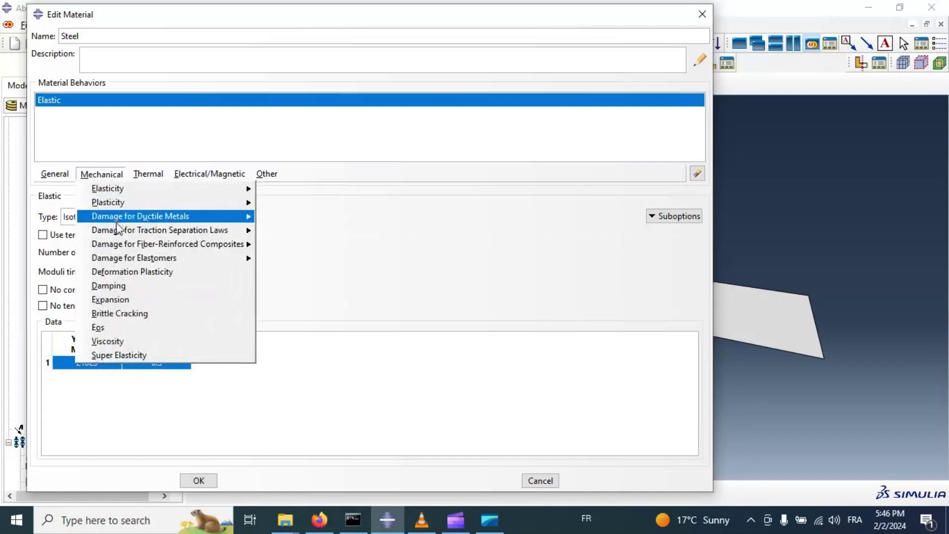
mouse_move(121, 237)
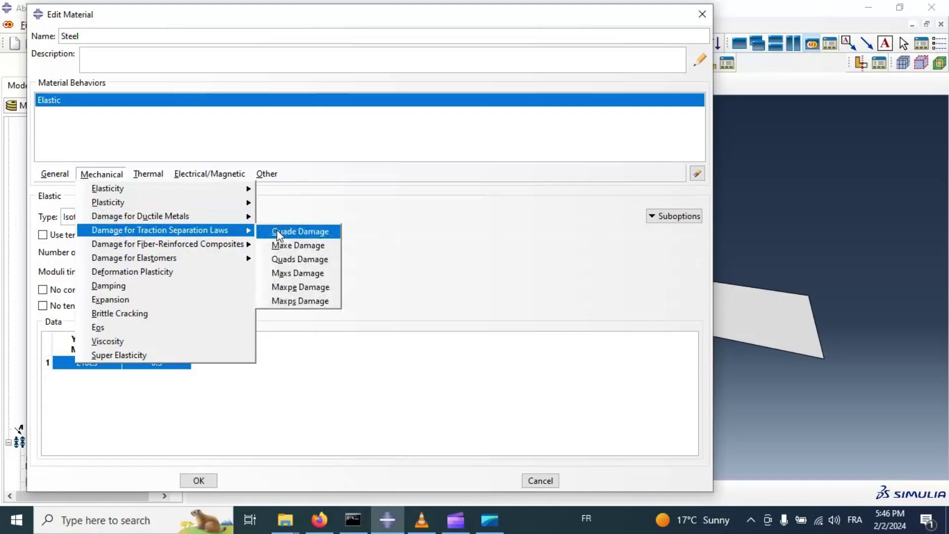
click(286, 300)
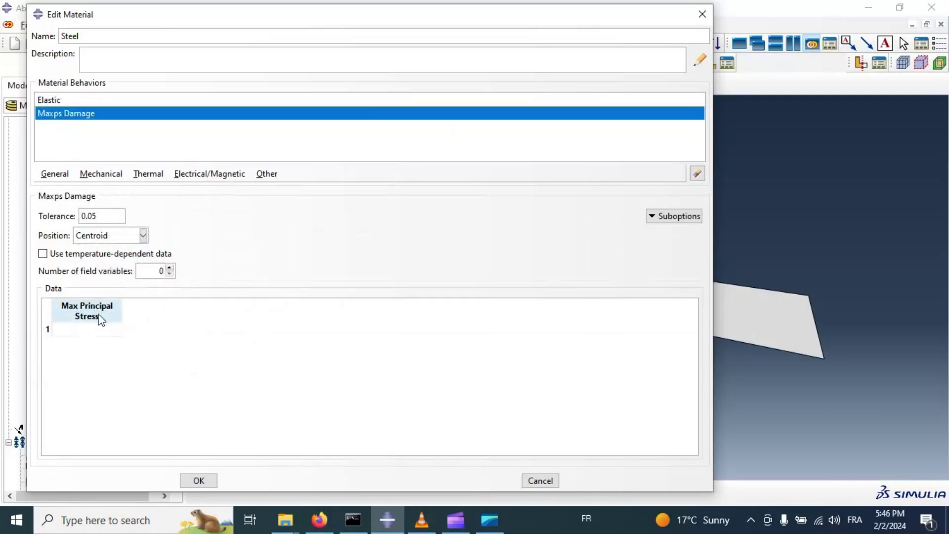
click(92, 330)
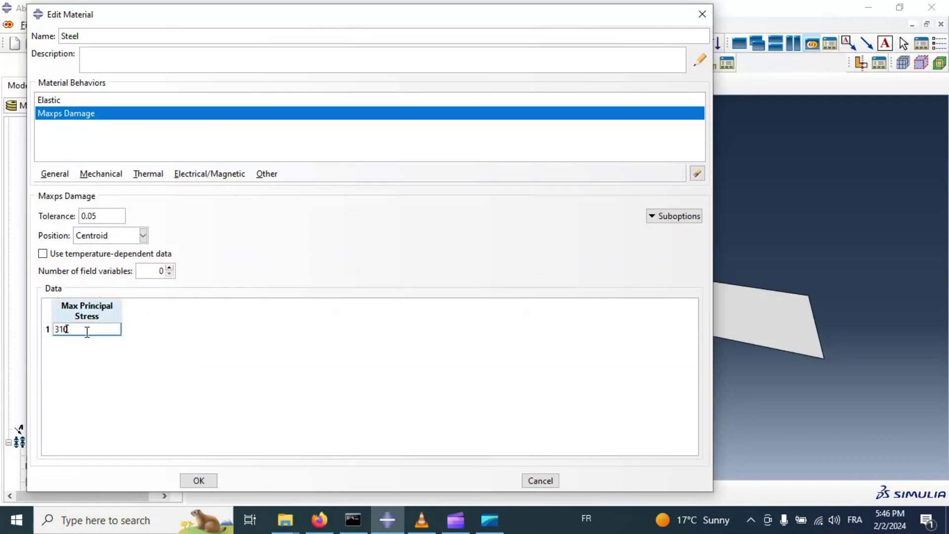
Add displacement-type damage evolution to the Maxps Damage with a displacement at failure of 0.5, and save the Steel material
click(690, 217)
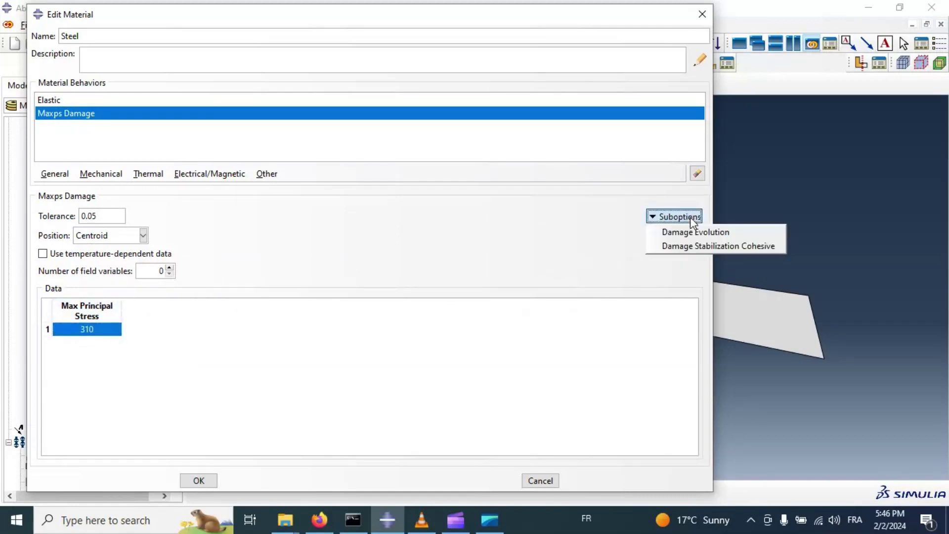
click(698, 233)
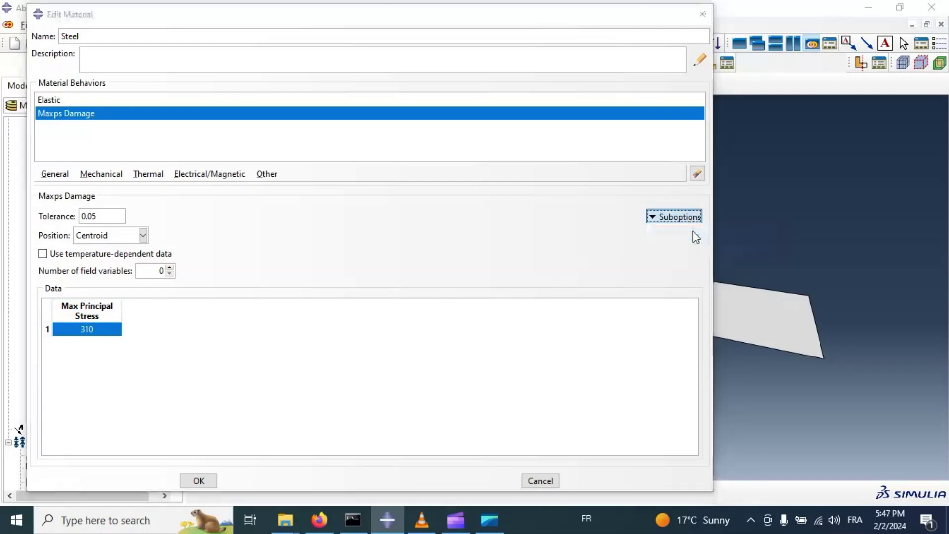
drag(454, 43, 316, 83)
click(207, 117)
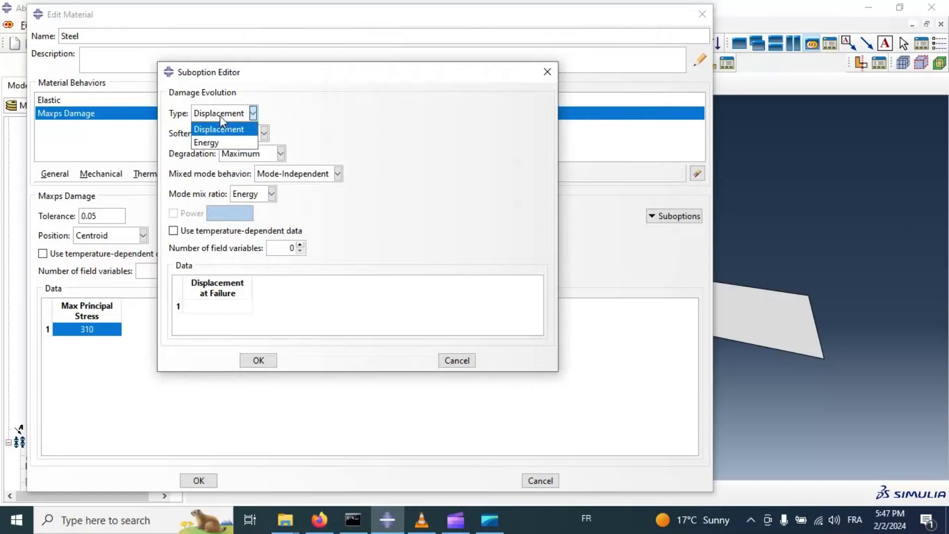
click(225, 129)
click(230, 308)
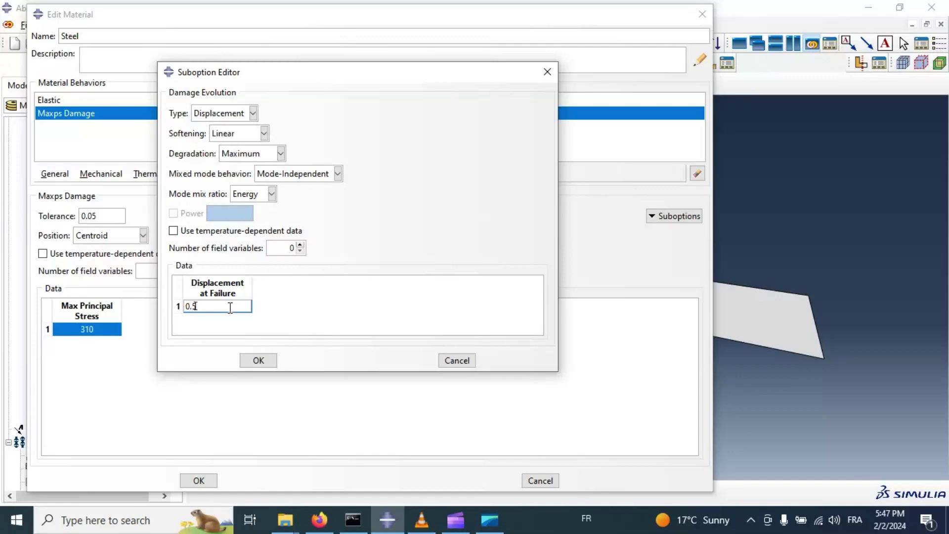
click(258, 361)
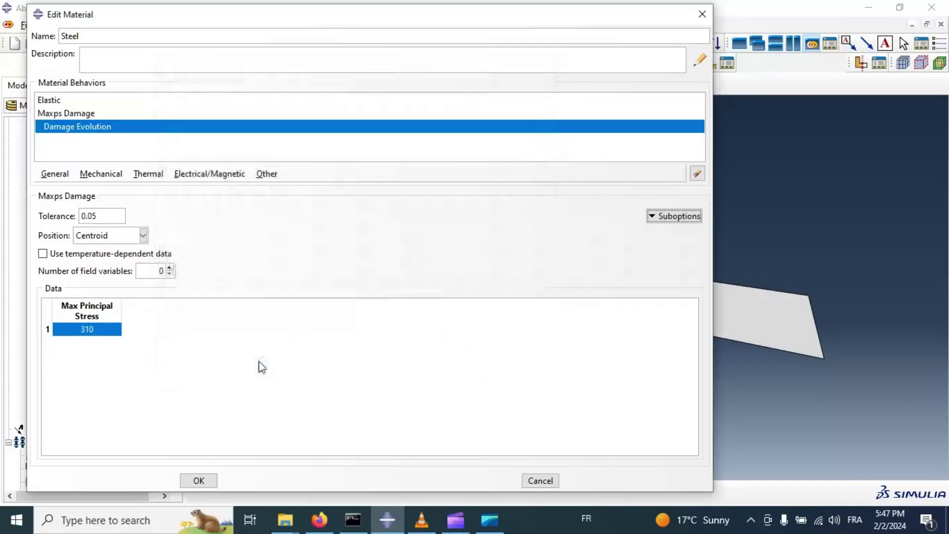
click(203, 482)
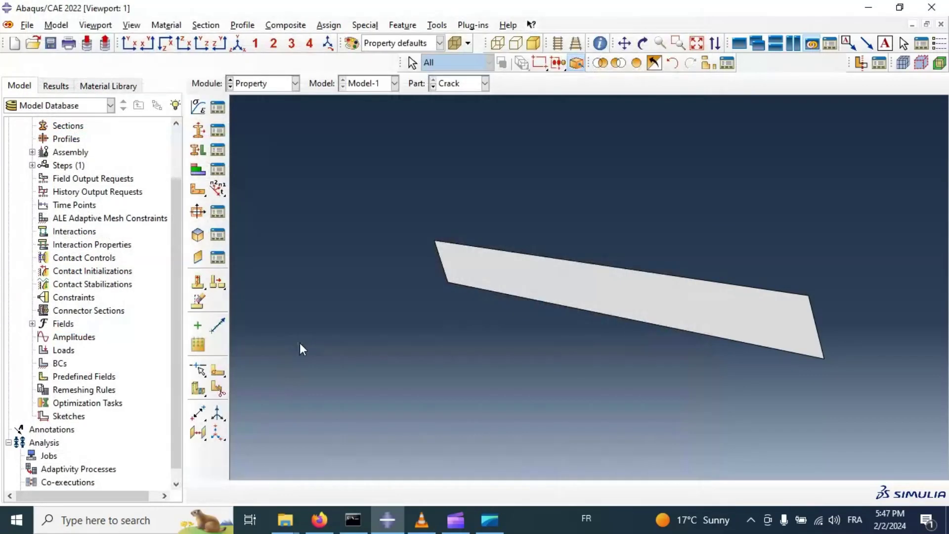
Create a solid homogeneous section named Section-Steel that uses the Steel material
click(198, 130)
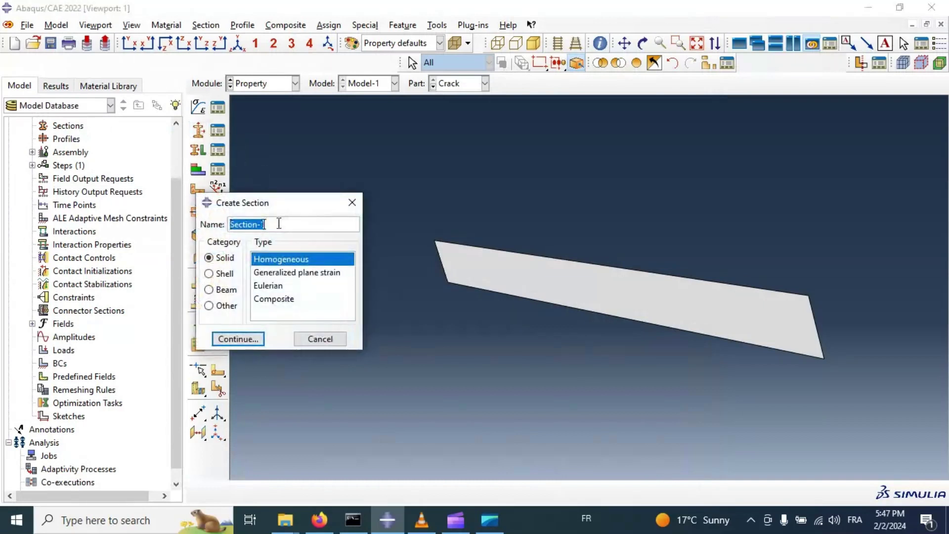
click(279, 223)
key(BackSpace)
key(BackSpace)
text(-Stee)
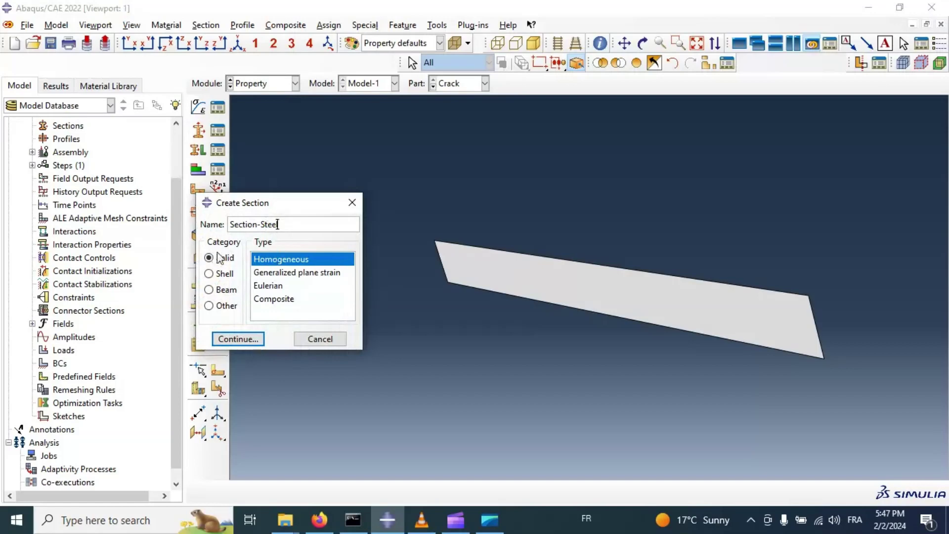
text(l)
click(238, 339)
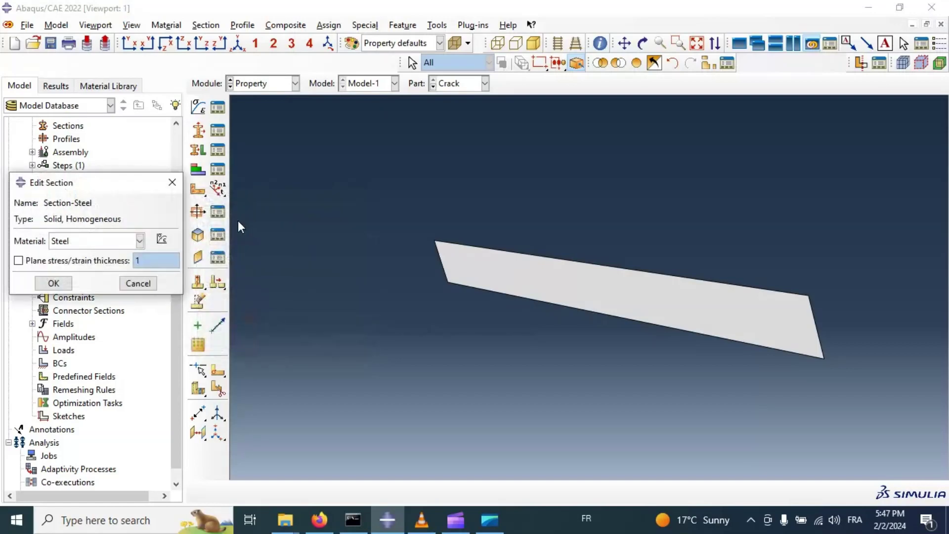
click(54, 283)
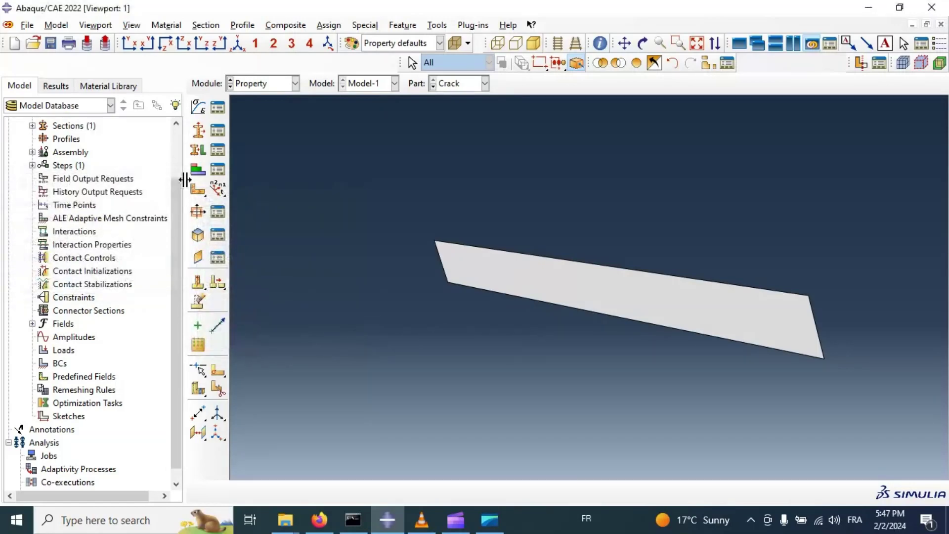
Check the list of sections defined in the model
click(197, 130)
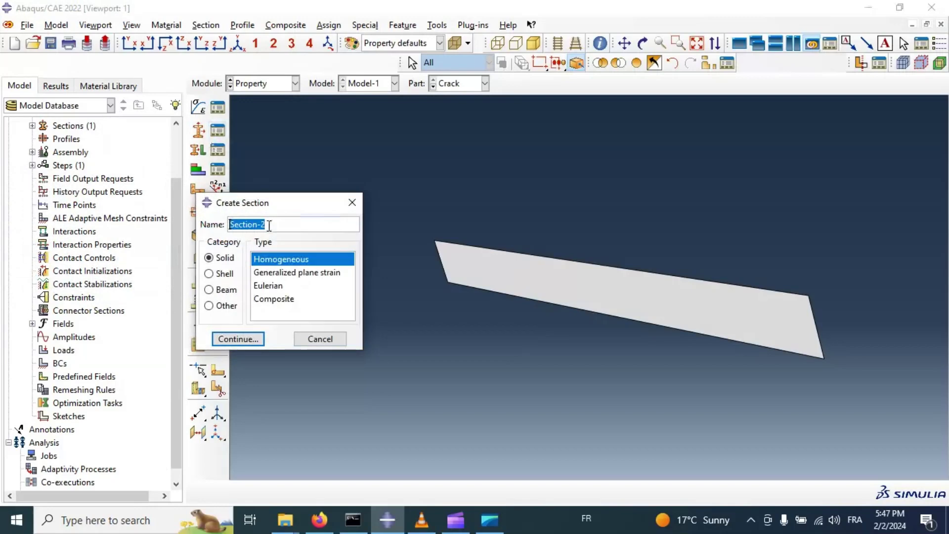
click(352, 204)
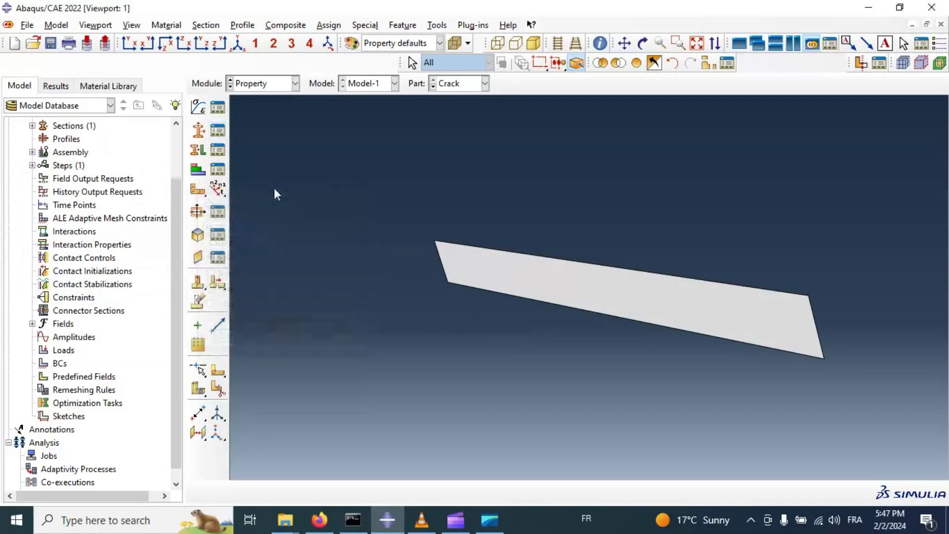
click(217, 129)
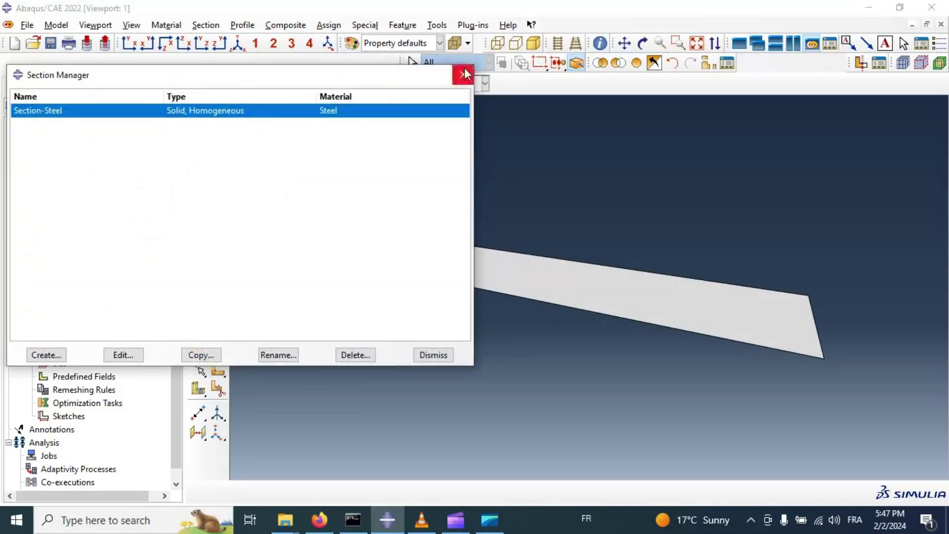
click(464, 74)
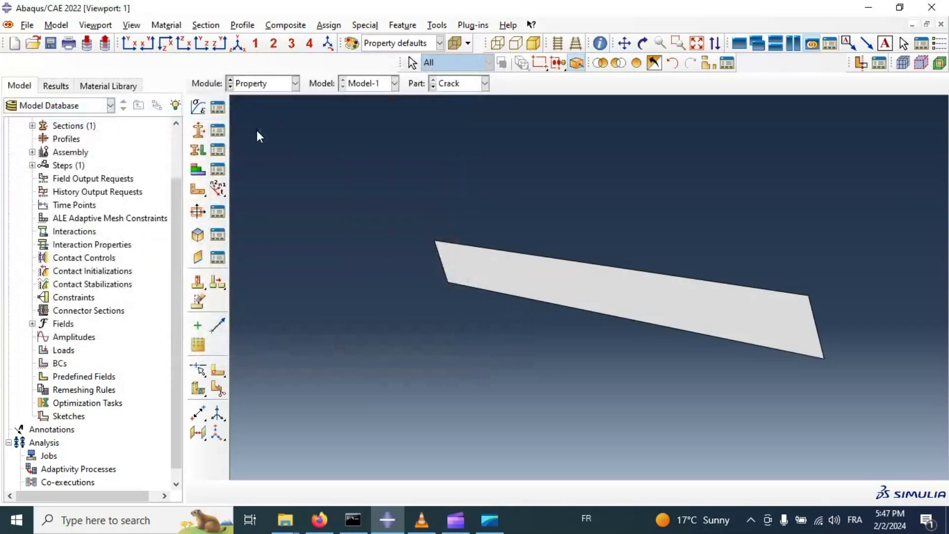
Assign Section-Steel to the whole Sheet part
click(453, 86)
click(456, 112)
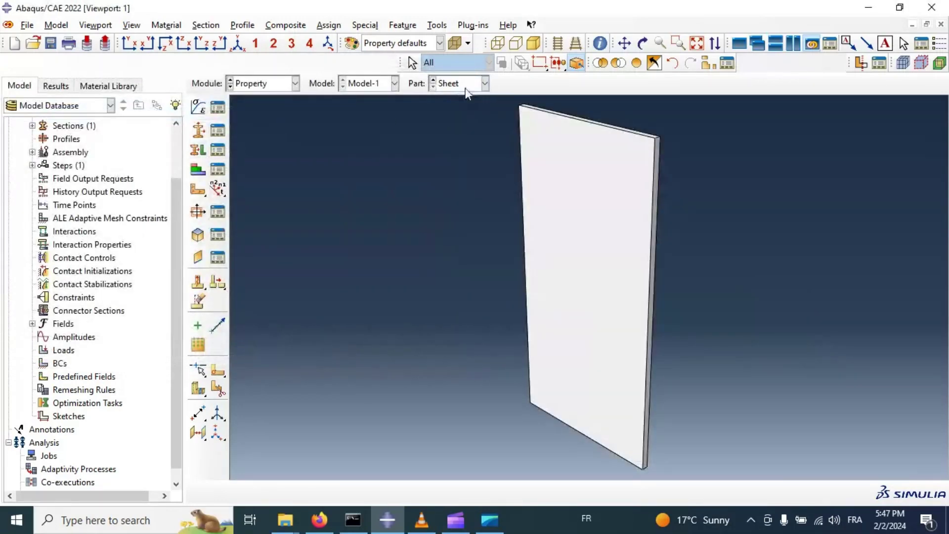
click(199, 151)
click(561, 241)
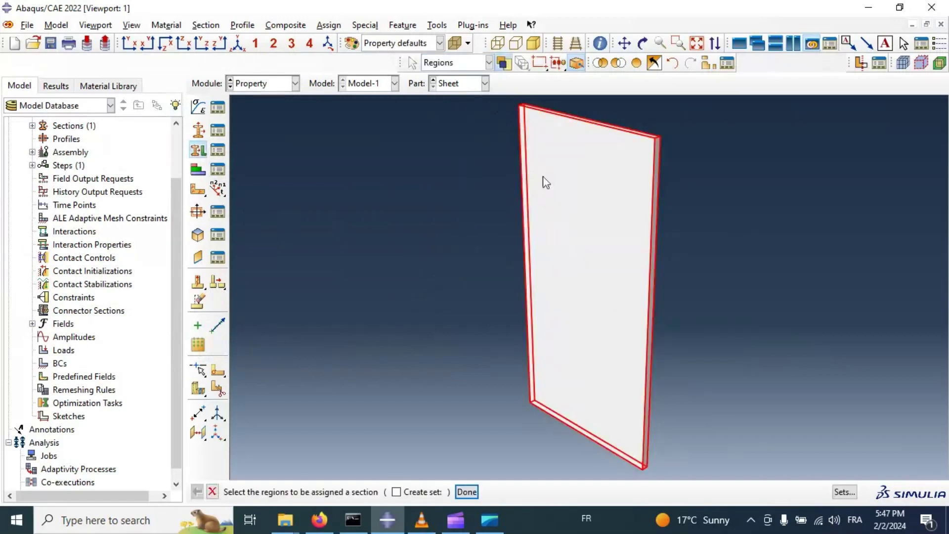
click(466, 491)
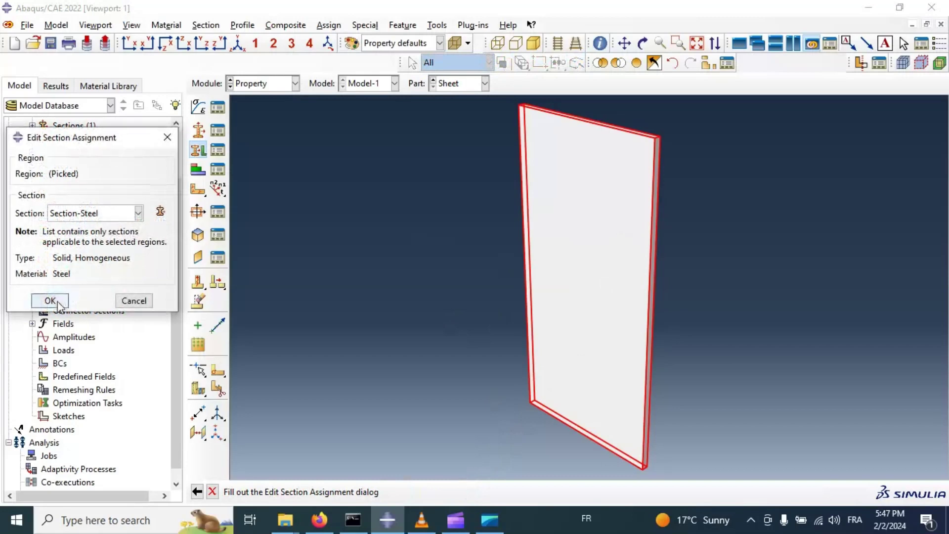
click(59, 298)
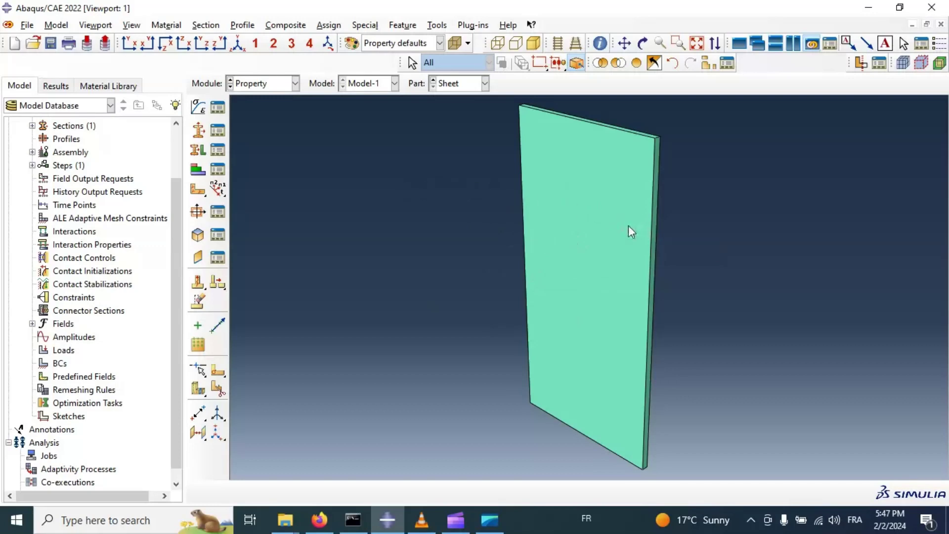
In the Assembly module, create dependent instances of the Crack and Sheet parts with auto-offset from other instances
click(272, 83)
click(264, 121)
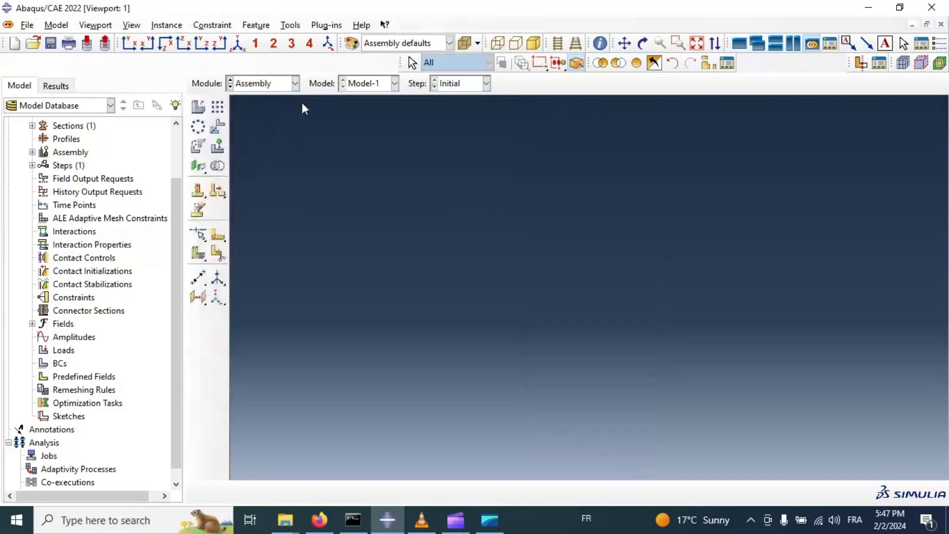
click(198, 107)
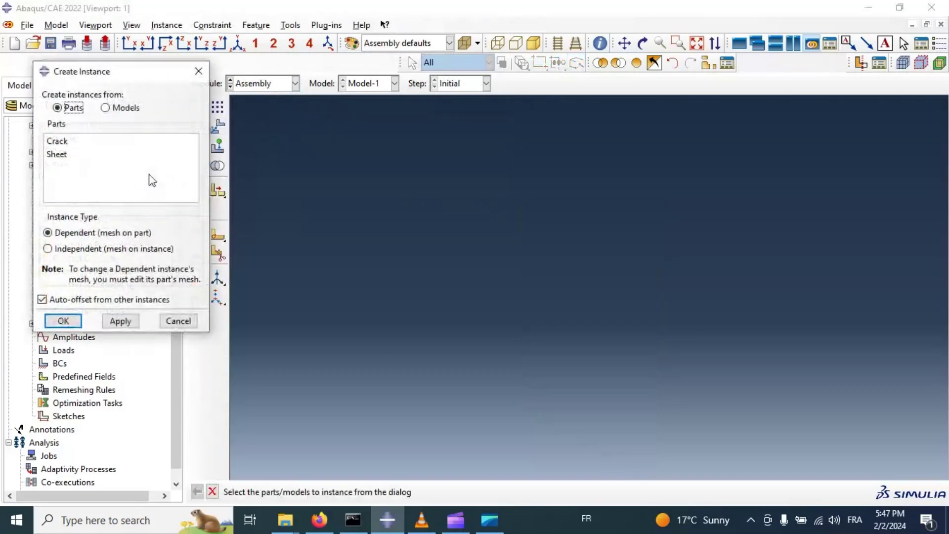
shift+click(70, 155)
click(127, 321)
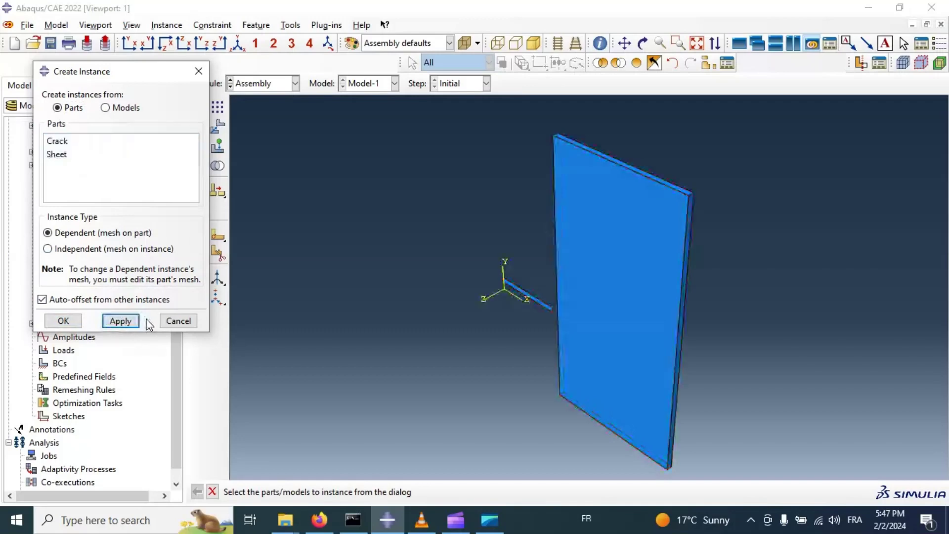
click(178, 321)
scroll(569, 316, up, 3)
scroll(520, 326, up, 2)
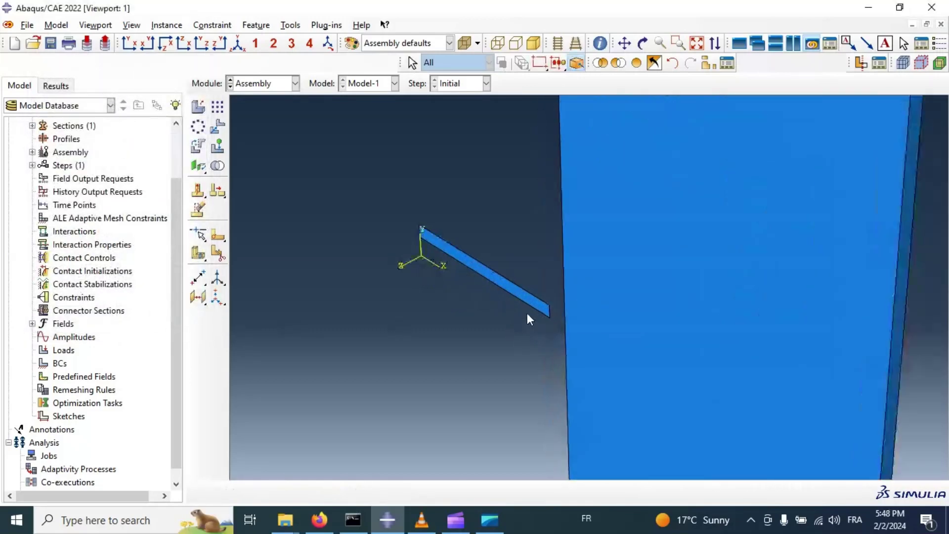
scroll(525, 309, down, 4)
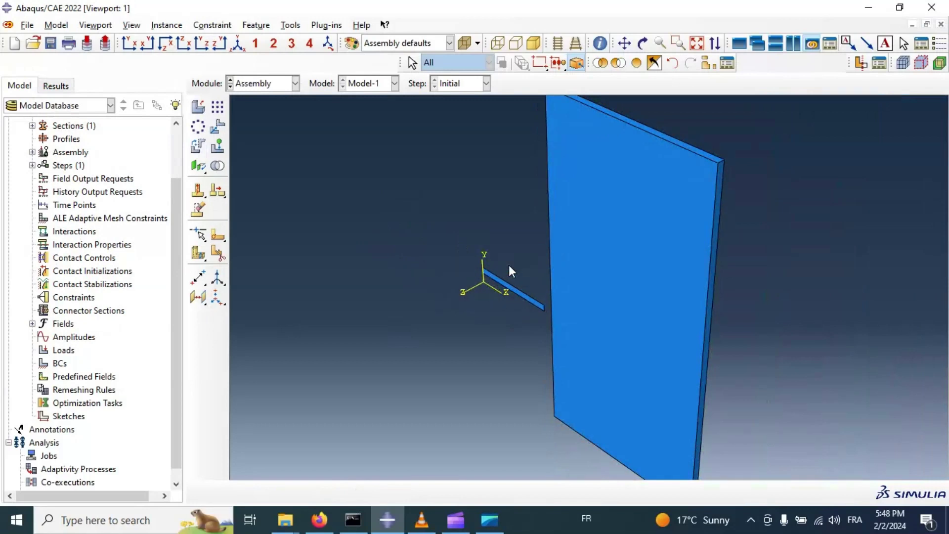
click(642, 43)
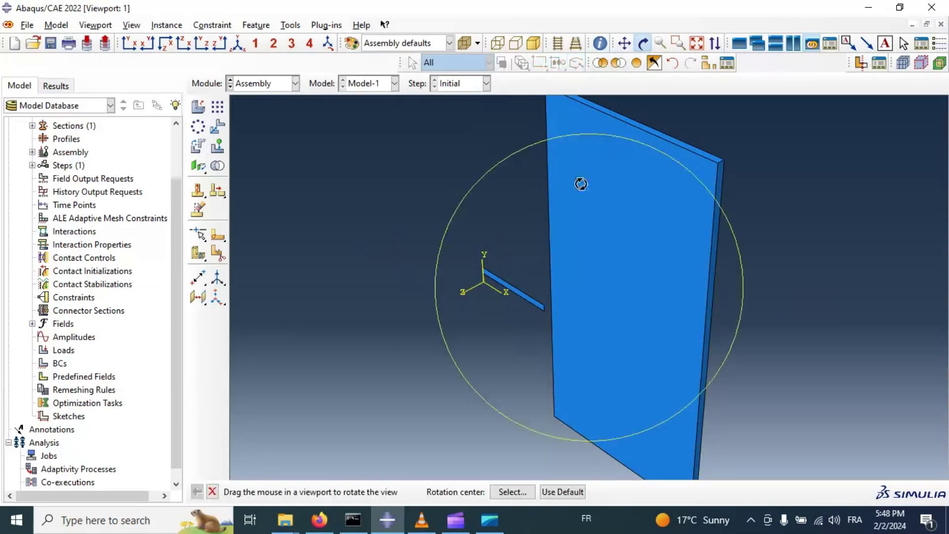
drag(554, 295, 487, 227)
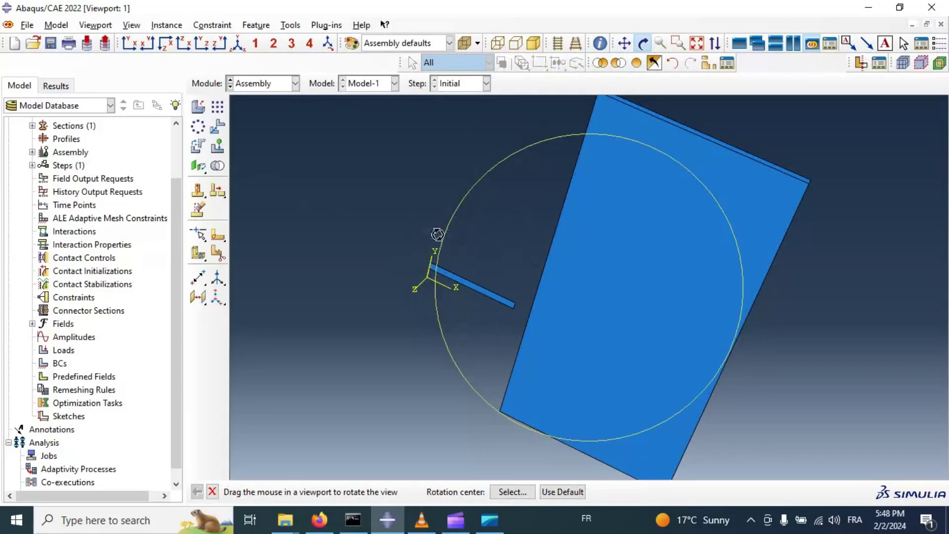
Open the section sketch of the Crack part's planar shell feature for editing
scroll(30, 156, up, 2)
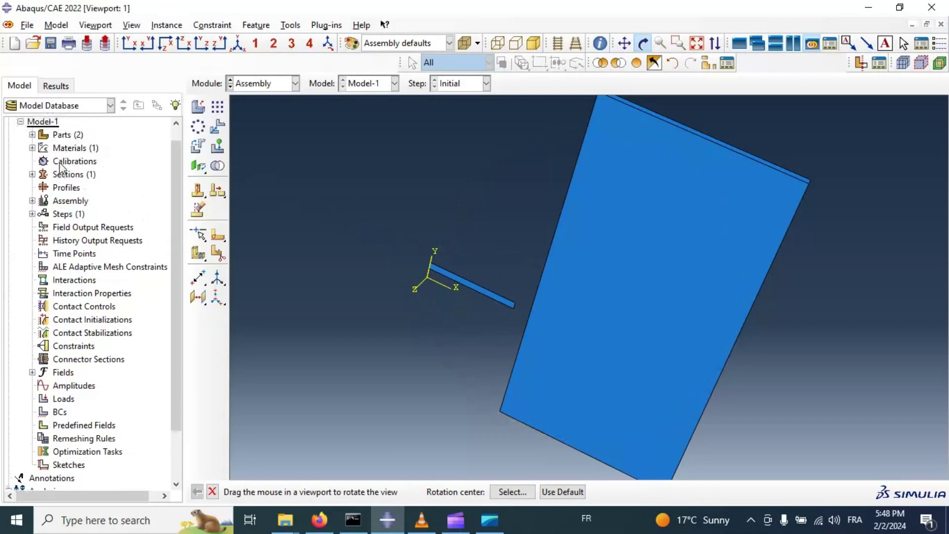
click(32, 150)
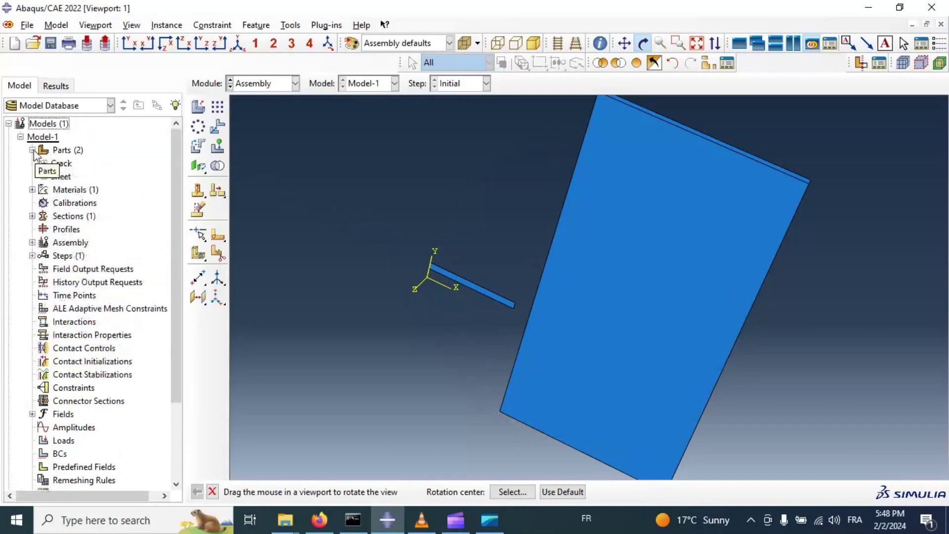
click(57, 164)
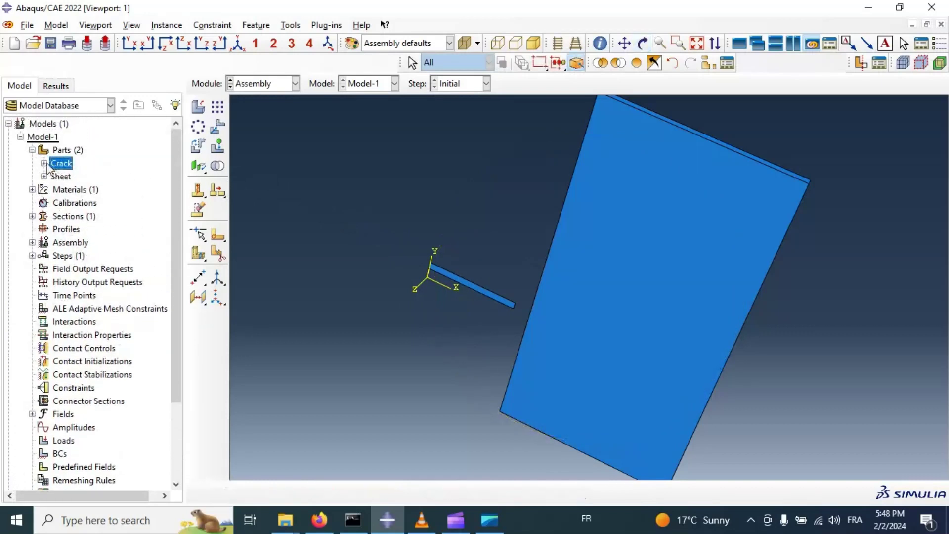
click(44, 163)
click(55, 177)
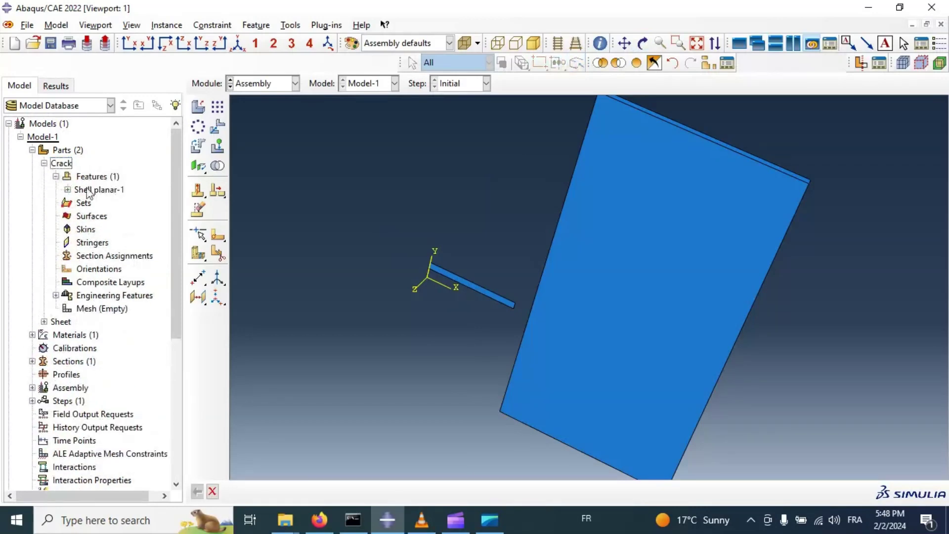
click(100, 191)
double_click(100, 191)
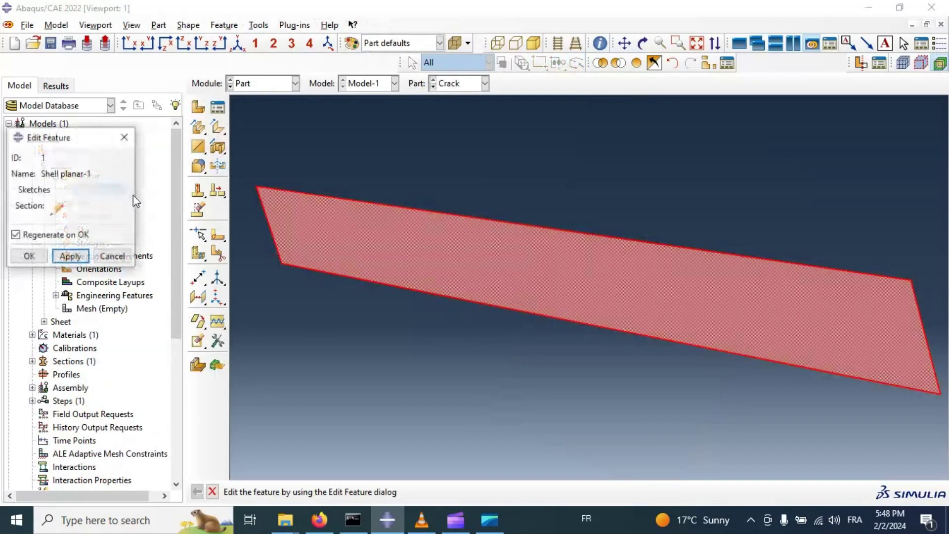
click(57, 208)
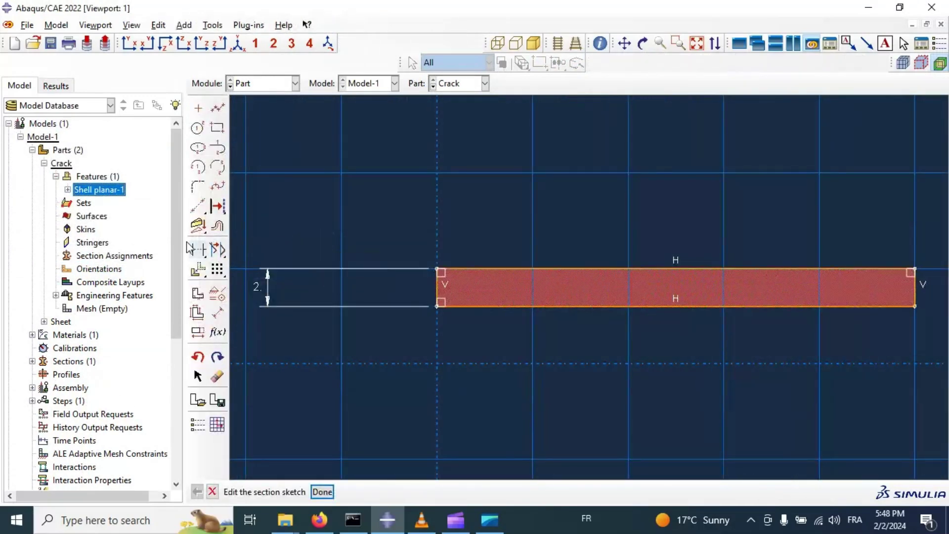
click(218, 107)
click(218, 313)
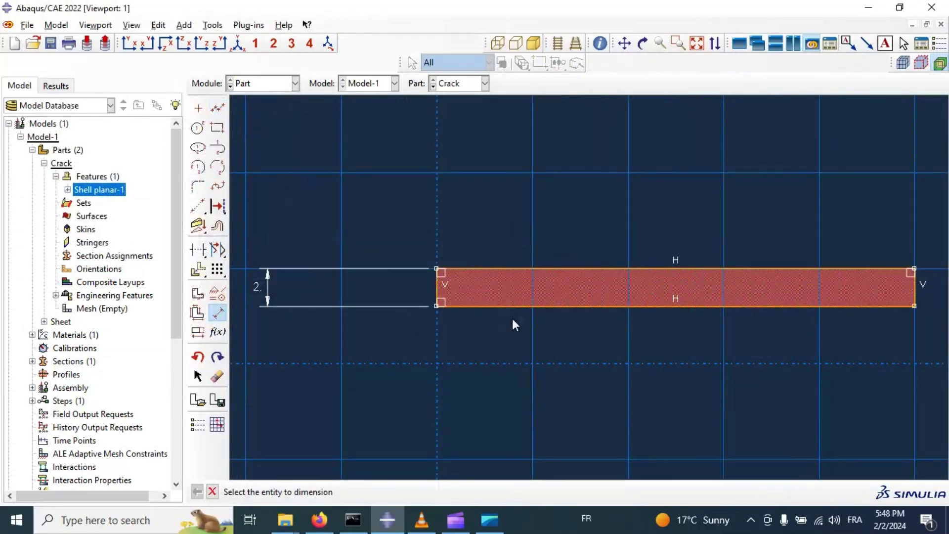
click(513, 307)
click(515, 342)
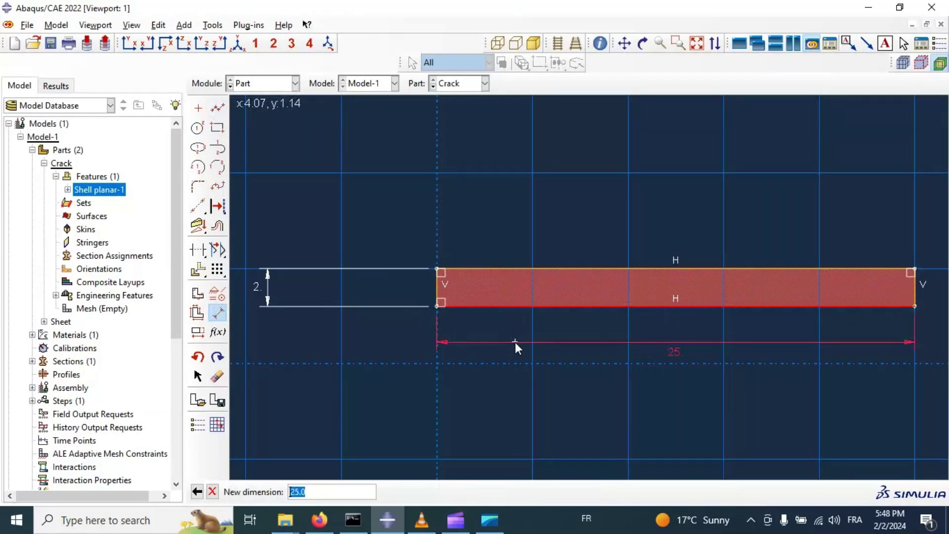
text(10)
click(213, 492)
click(324, 492)
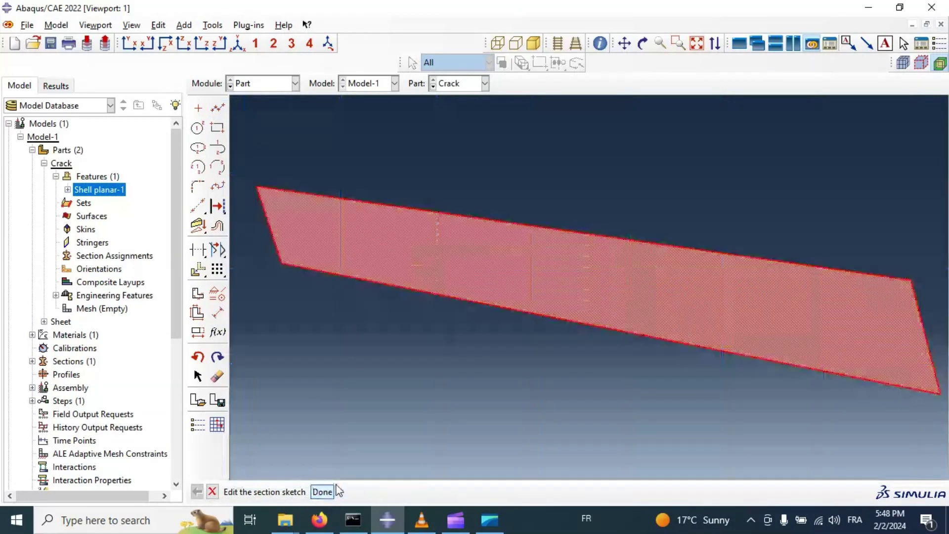
Dimension the long lower edge of the Crack's section sketch as 10 and regenerate the shell feature
click(58, 207)
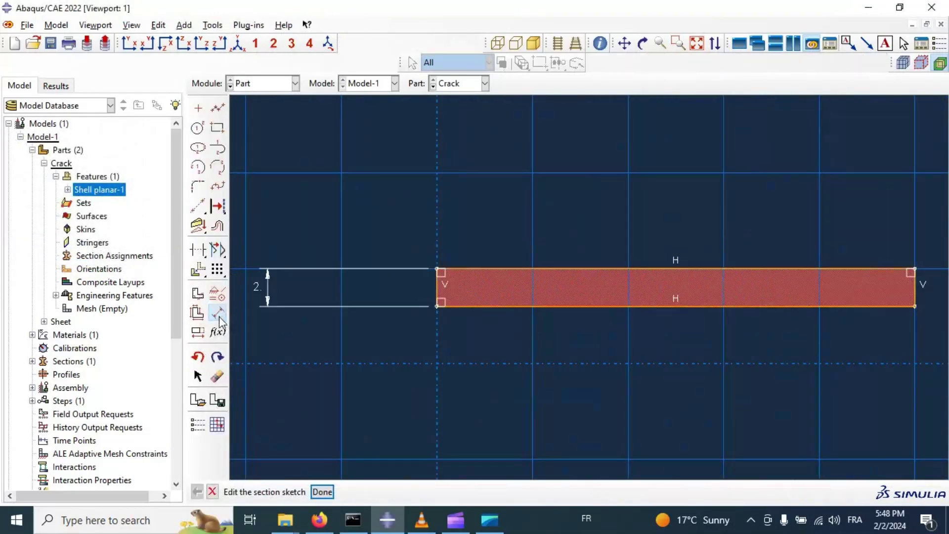
click(217, 313)
click(493, 312)
click(494, 344)
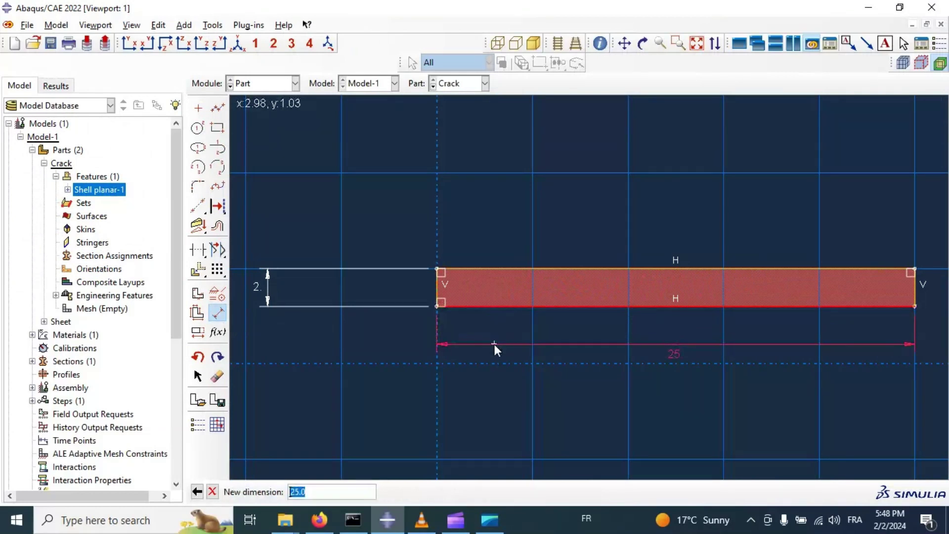
text(10)
key(Return)
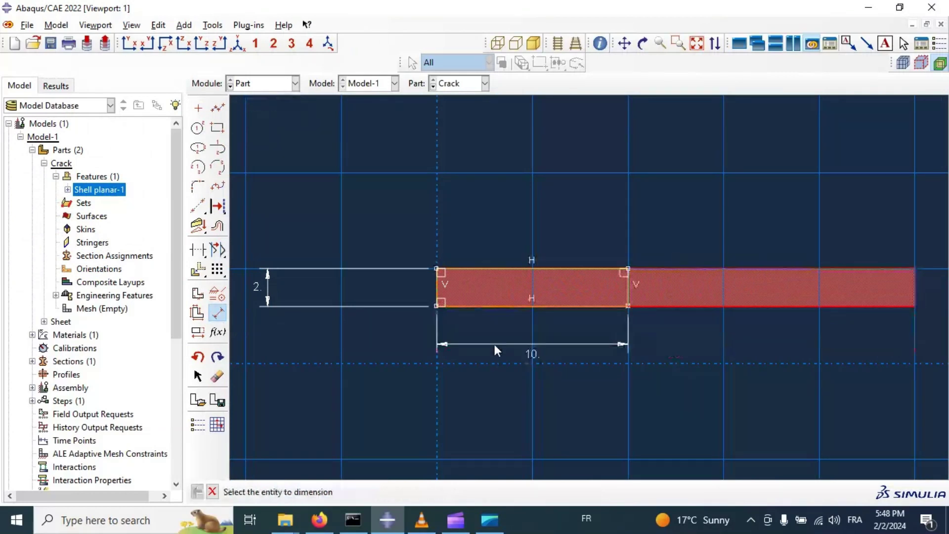
click(212, 491)
click(322, 491)
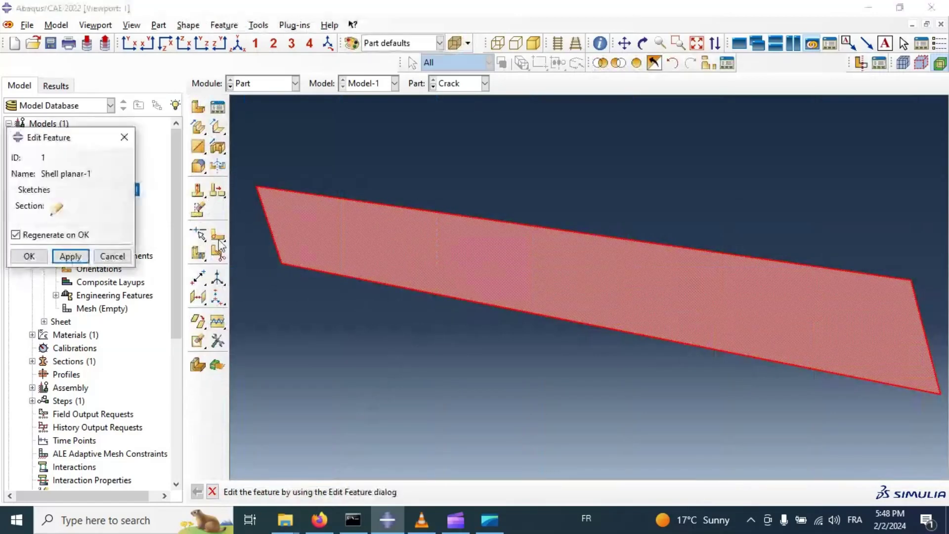
click(69, 256)
click(31, 257)
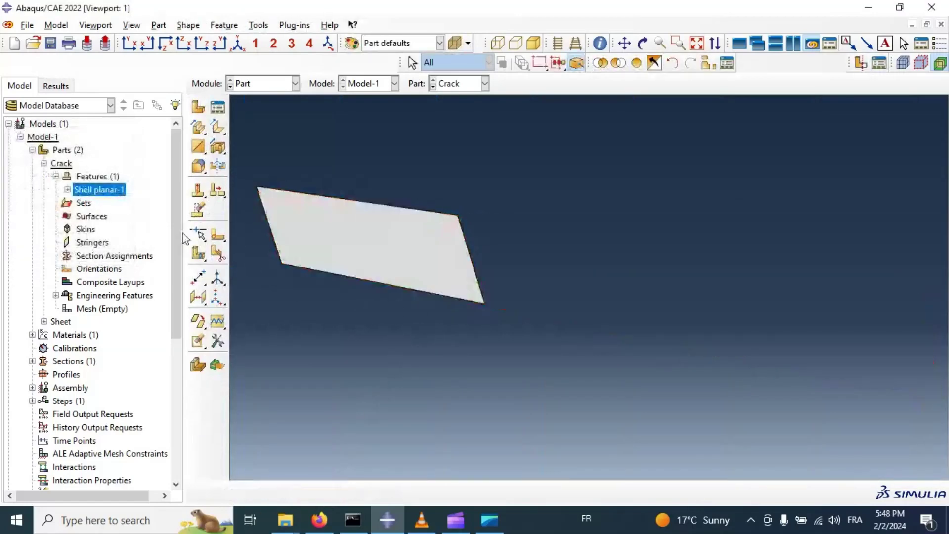
In the Assembly module, rotate the Crack instance 90 degrees about its long lower edge and accept the new position
click(270, 83)
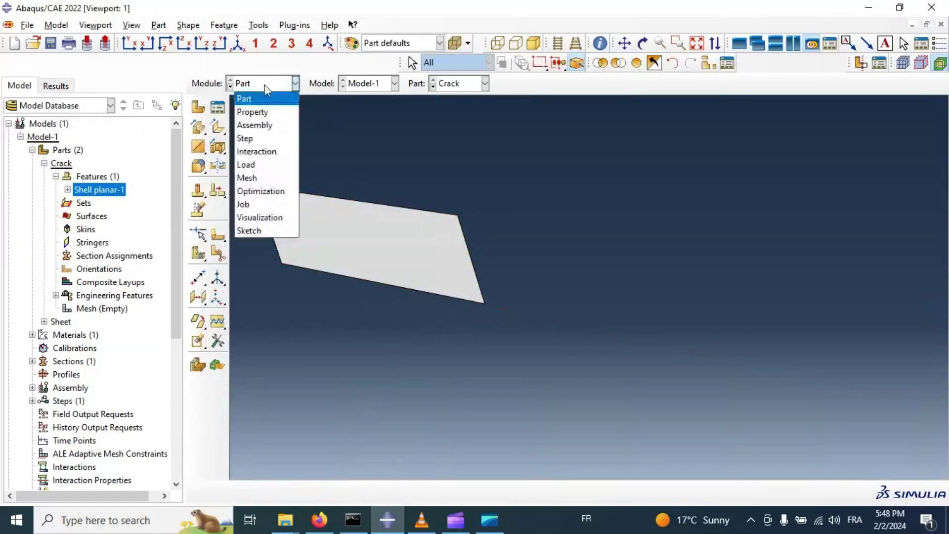
click(266, 125)
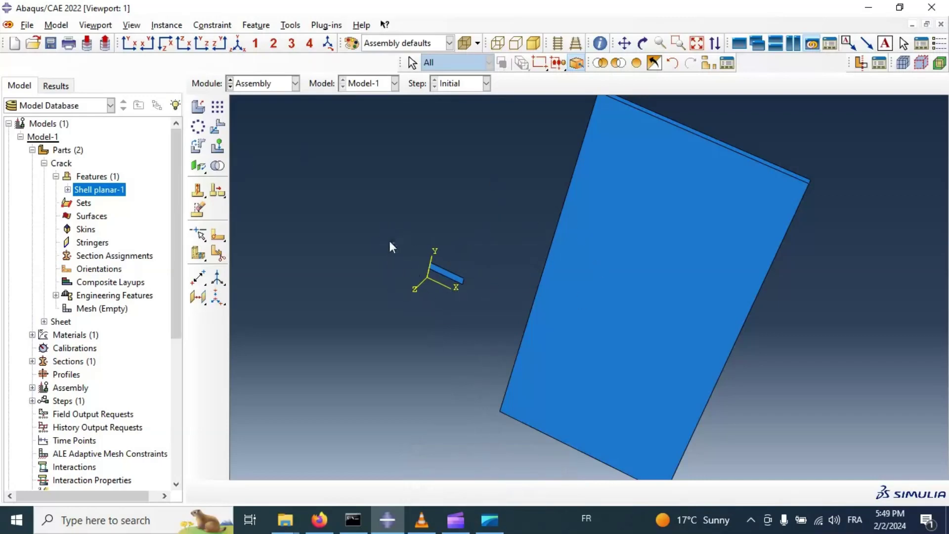
click(198, 146)
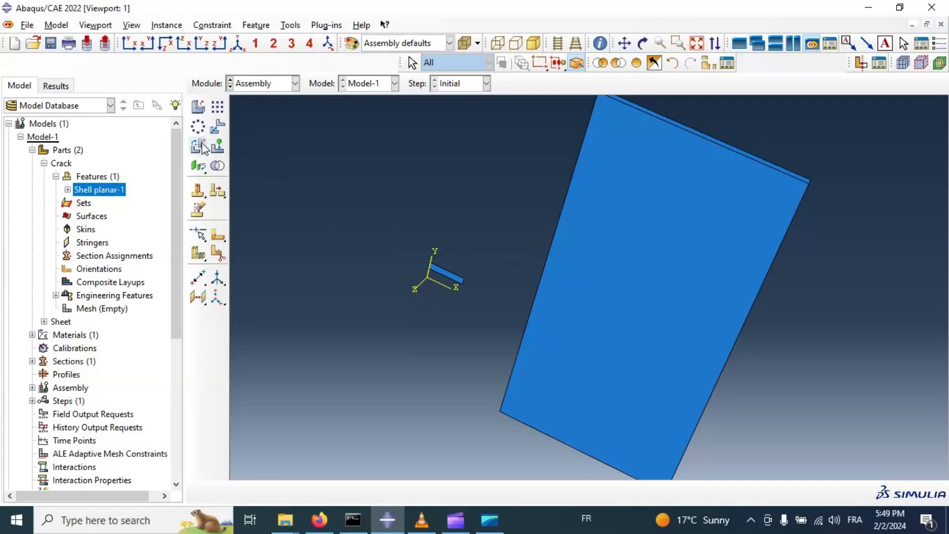
click(453, 282)
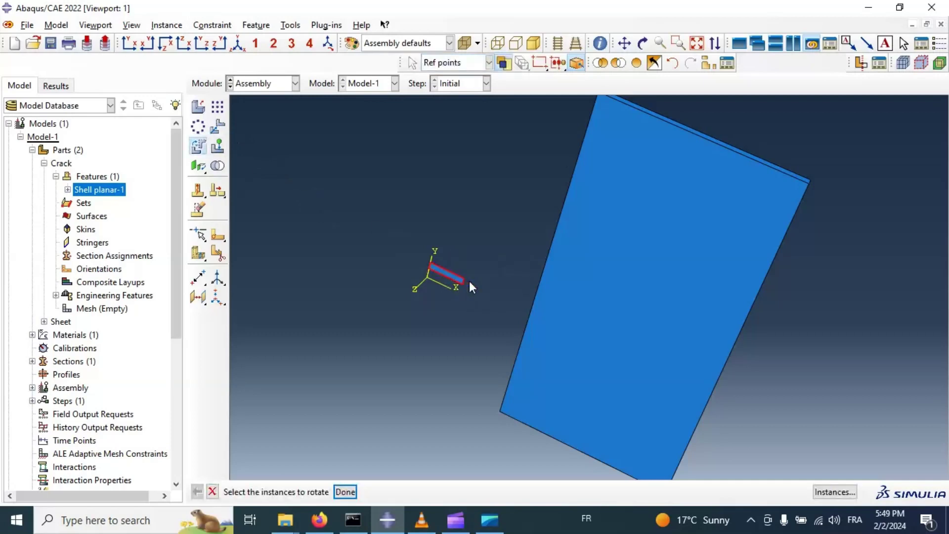
middle_click(470, 280)
scroll(459, 276, up, 6)
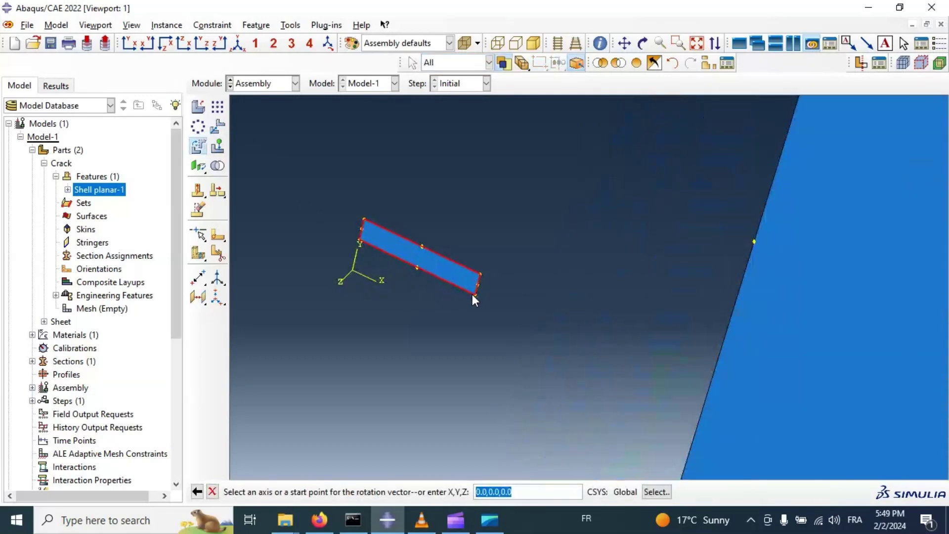
click(474, 295)
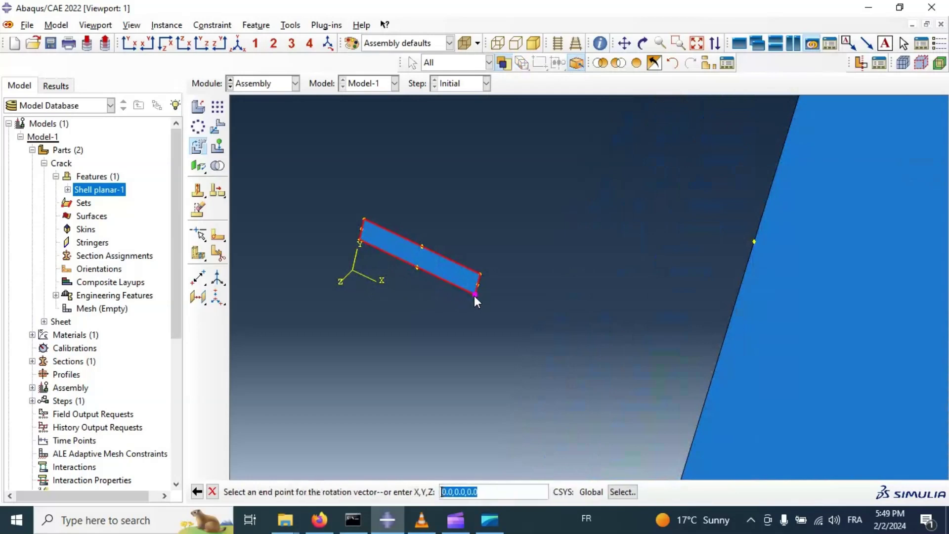
click(359, 241)
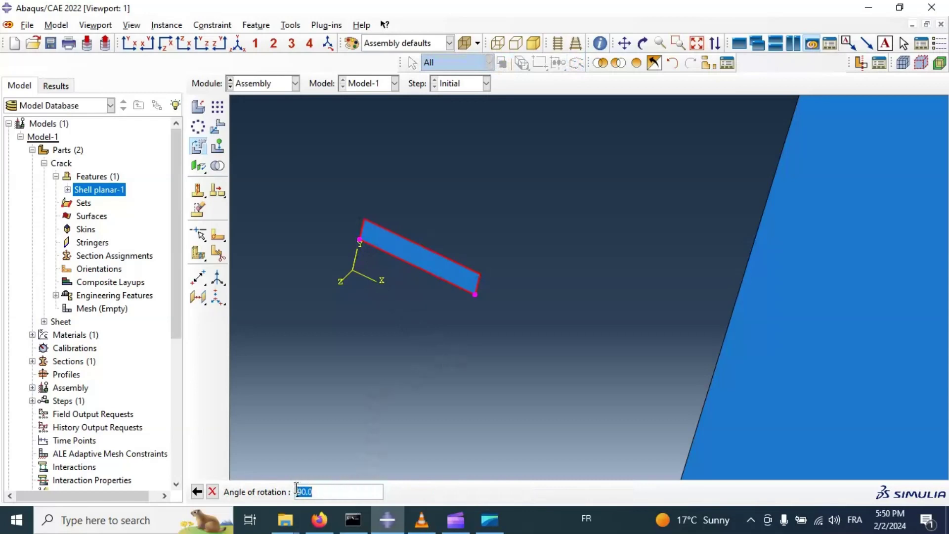
key(Return)
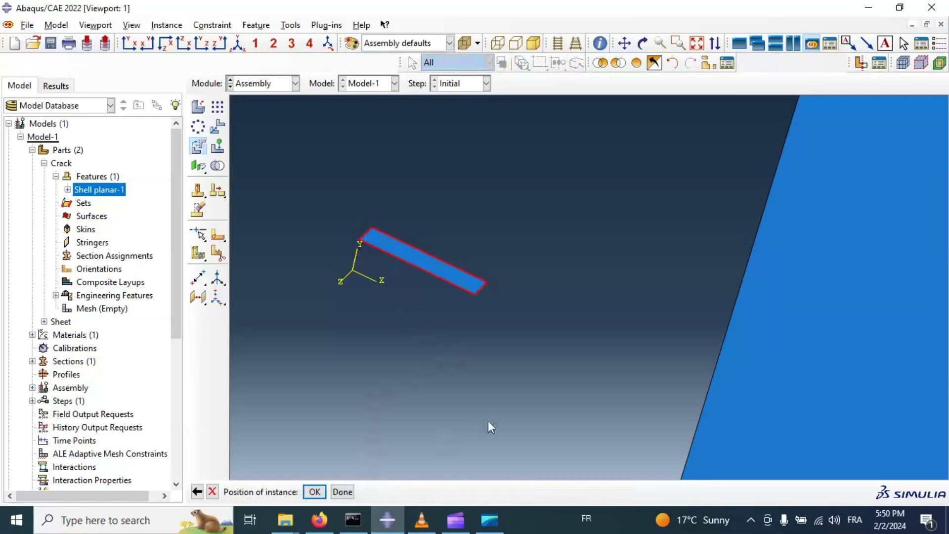
click(315, 492)
Set up a 90-degree rotation of the Crack instance about its short edge nearest the Y axis
scroll(414, 316, down, 5)
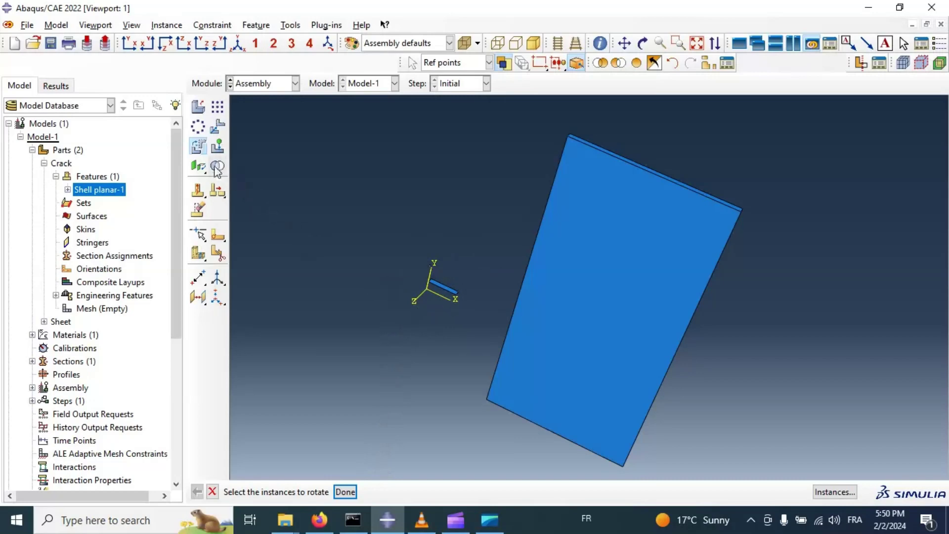
click(439, 289)
middle_click(435, 270)
scroll(418, 284, up, 5)
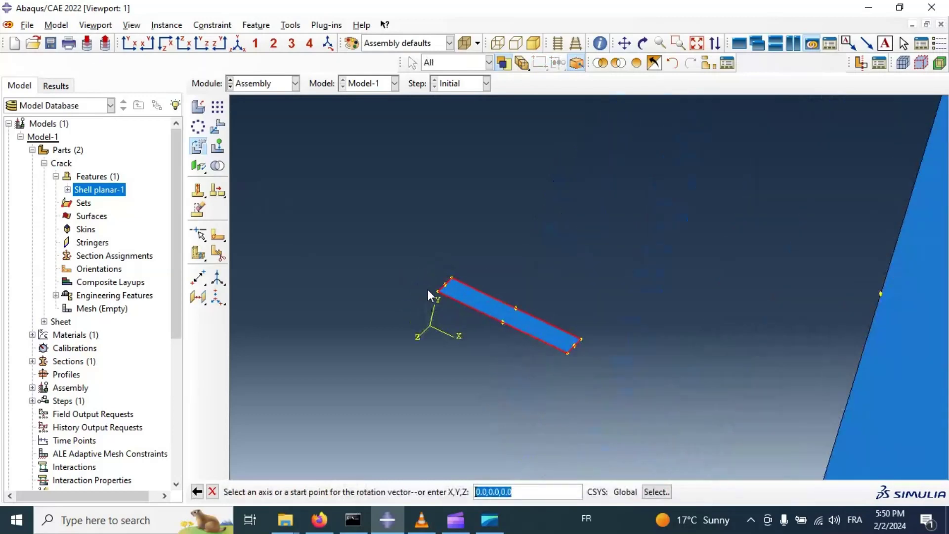
click(442, 291)
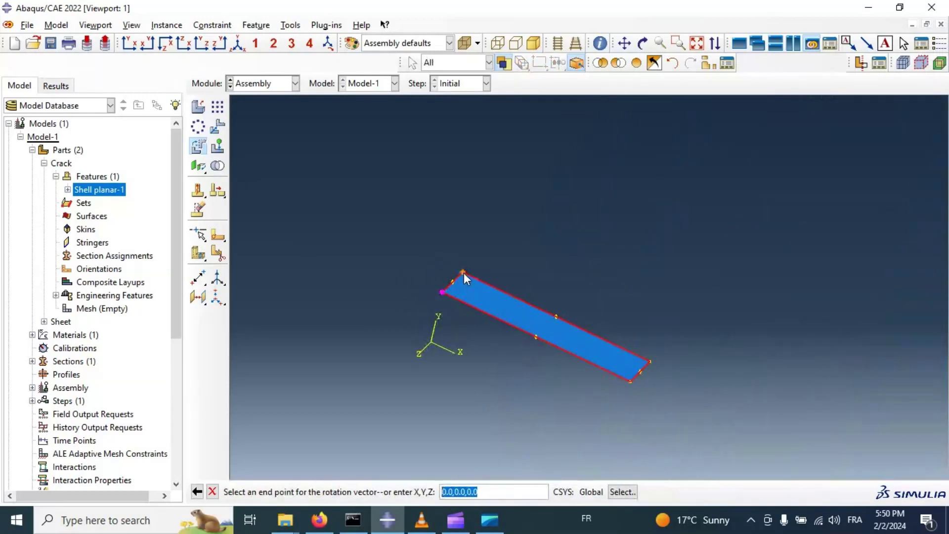
click(464, 272)
key(Return)
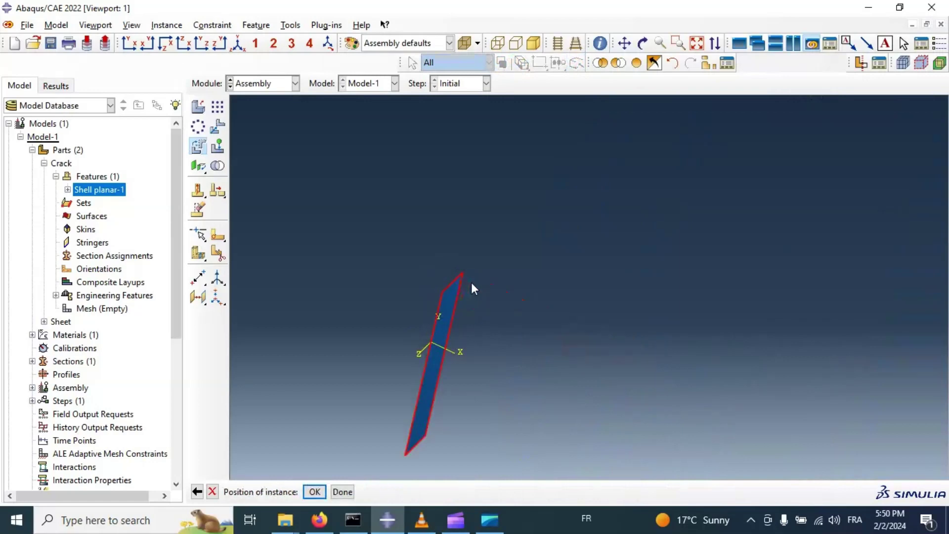
Revise the rotation angle so the Crack instance slopes upward from its short edge, and accept the position
click(197, 492)
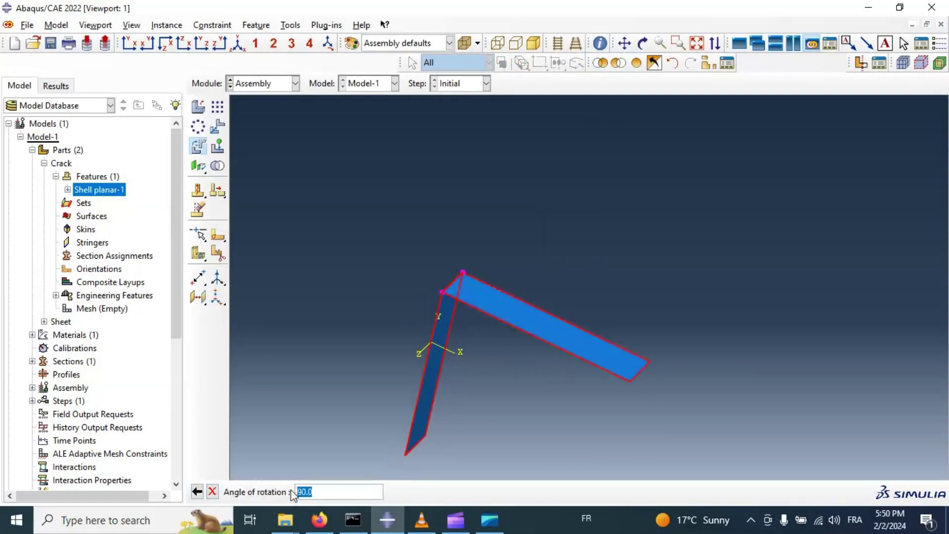
key(BackSpace)
key(Return)
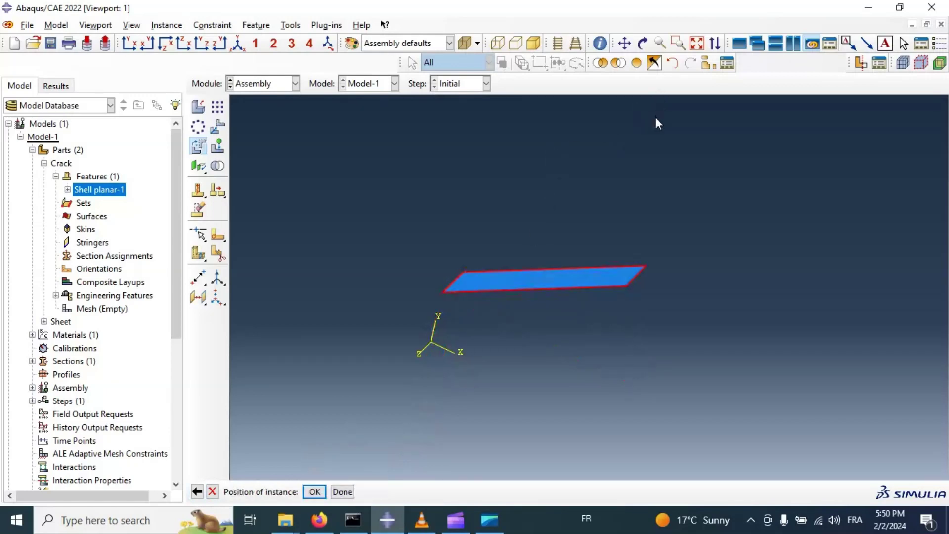
click(238, 43)
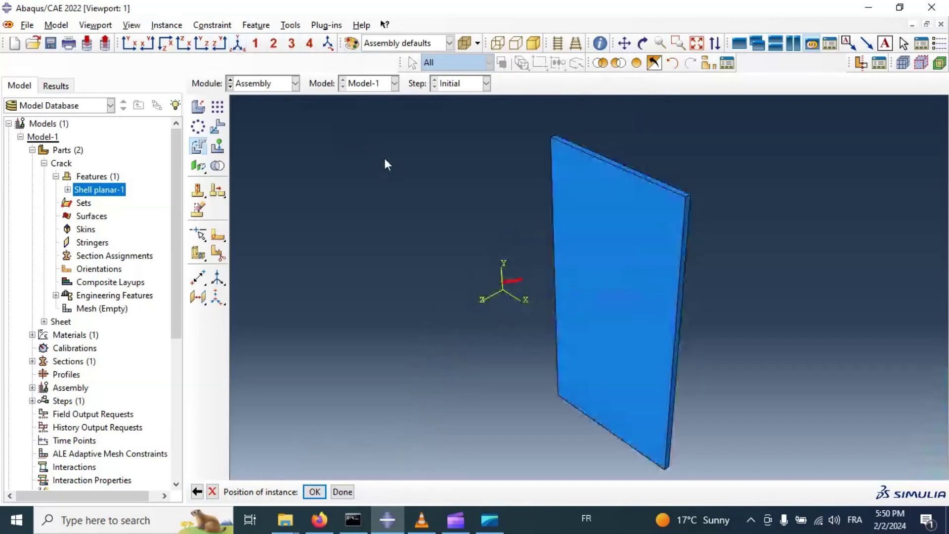
ctrl+alt+drag(569, 327, 648, 260)
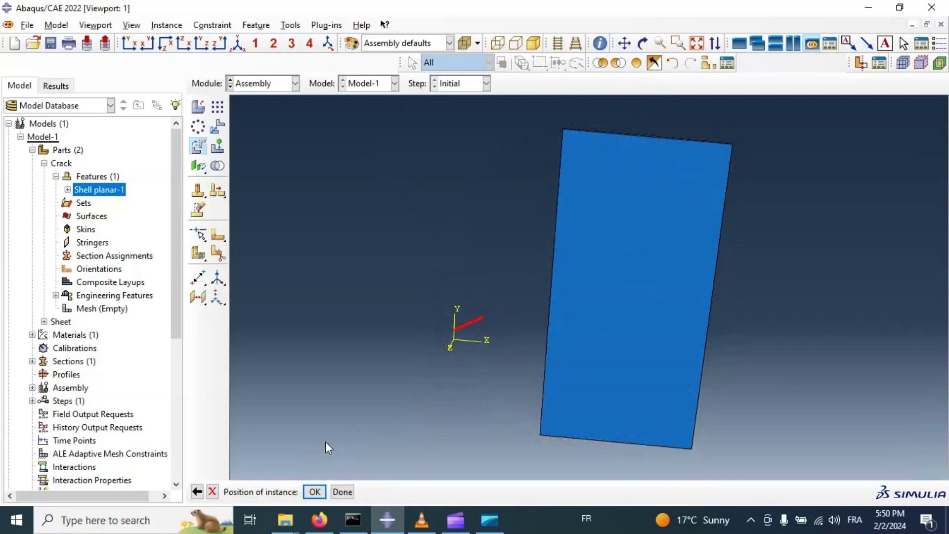
click(315, 492)
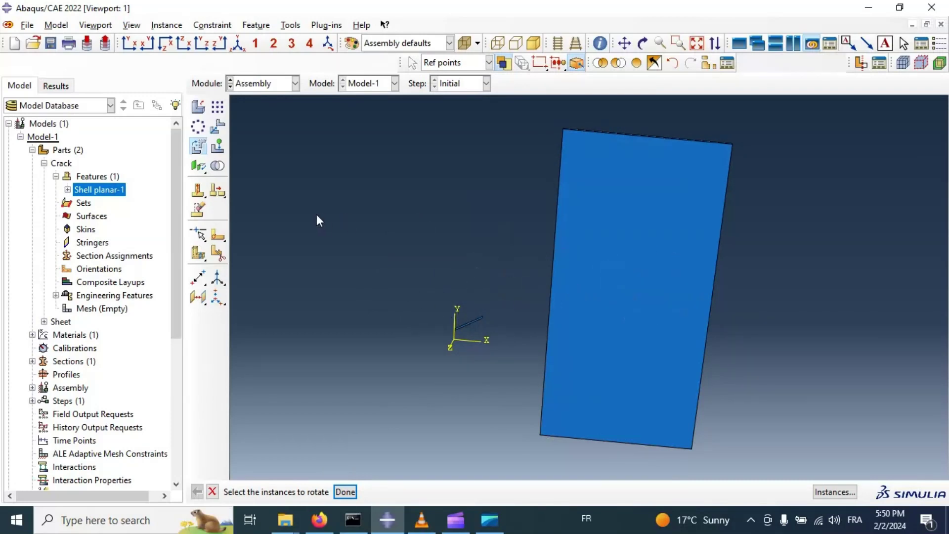
Try to translate the Crack instance from its short-edge corner to the midpoint of the Sheet's nearest long edge
click(217, 128)
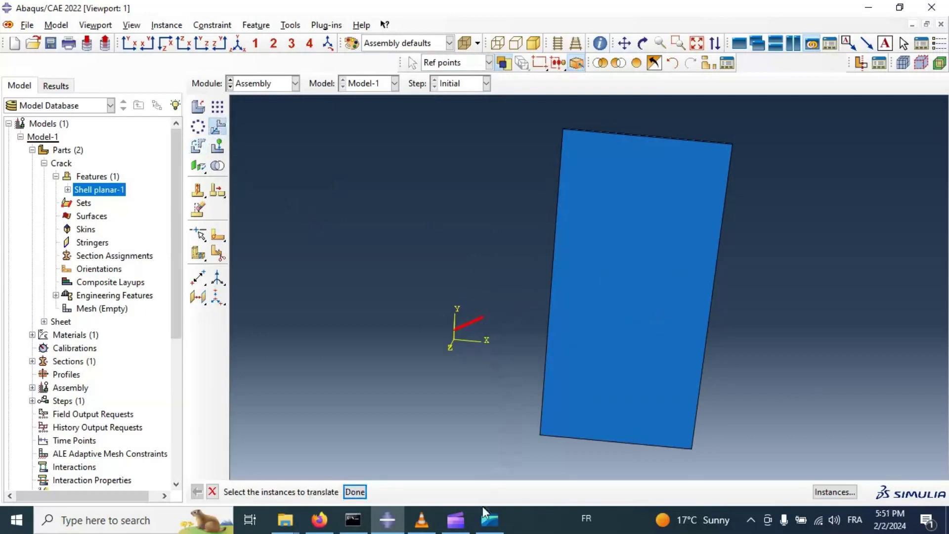
click(454, 331)
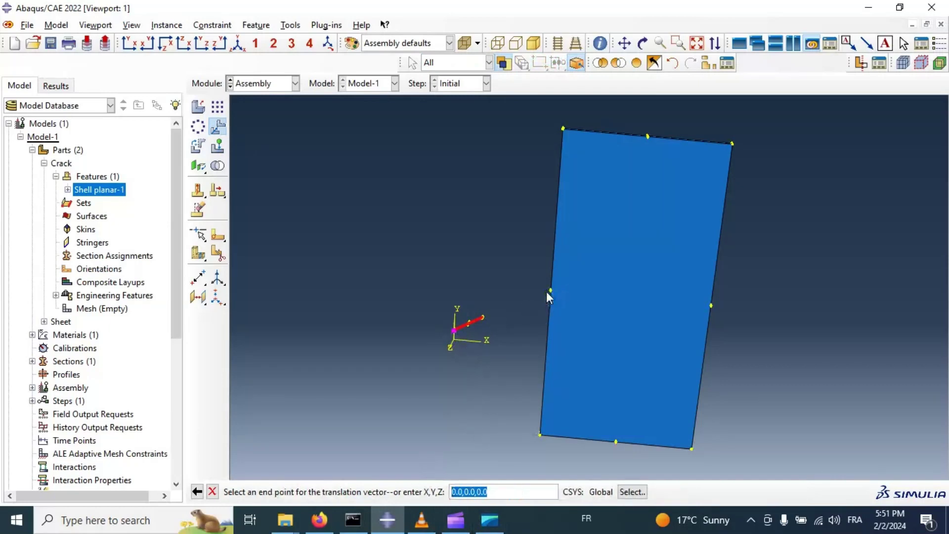
click(550, 291)
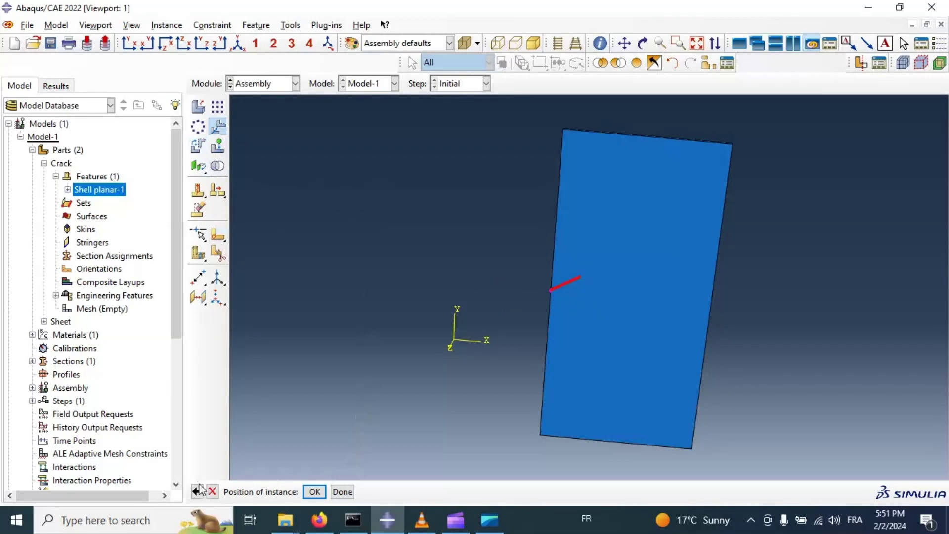
click(213, 492)
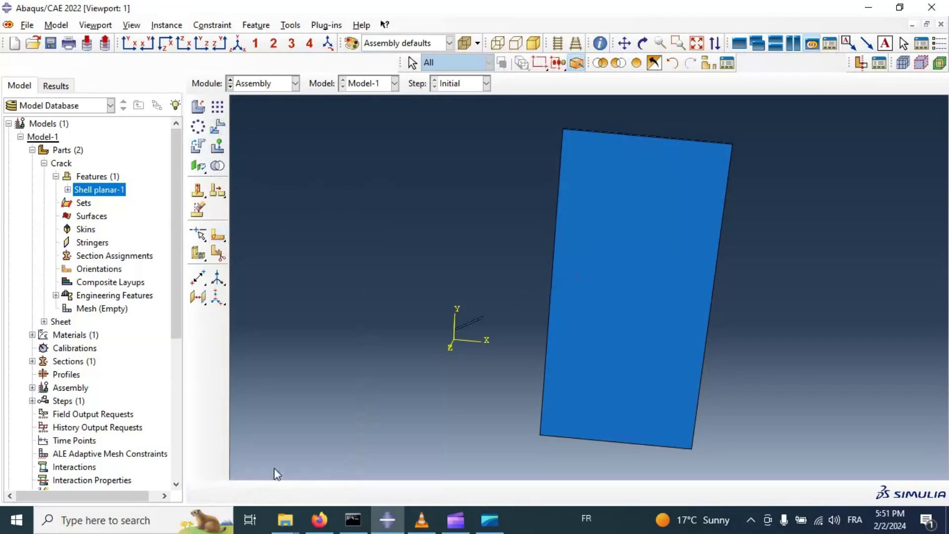
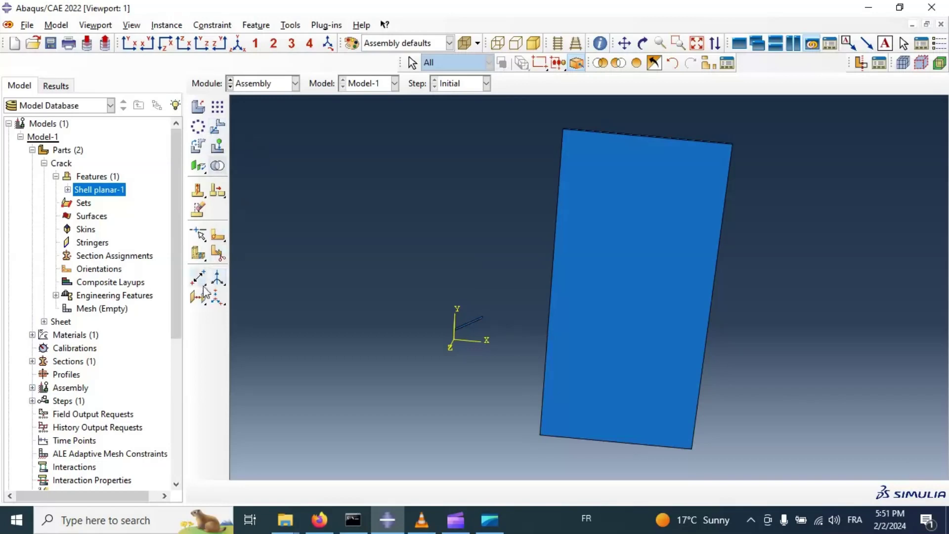
Create a datum point at the Sheet's center, midway between the midpoints of its two long edges
click(200, 281)
drag(200, 280, 258, 281)
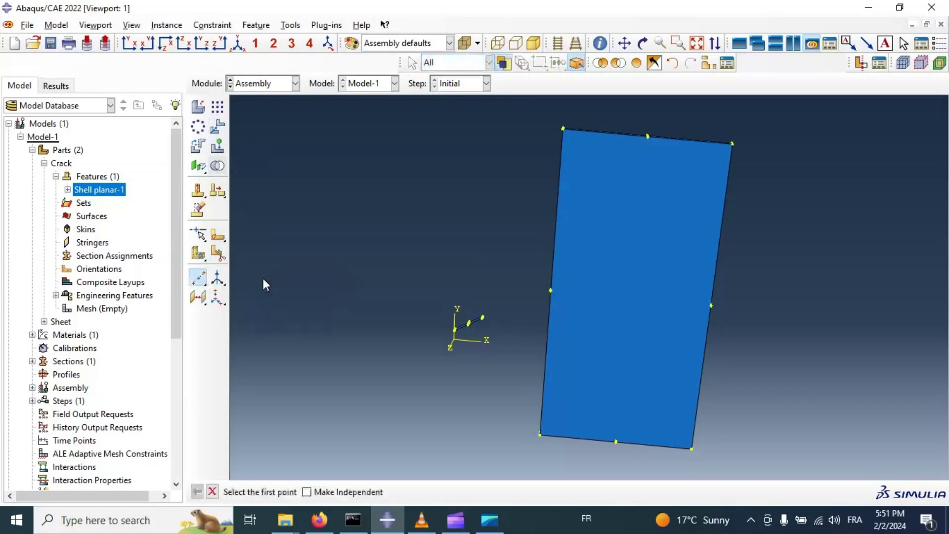
click(551, 291)
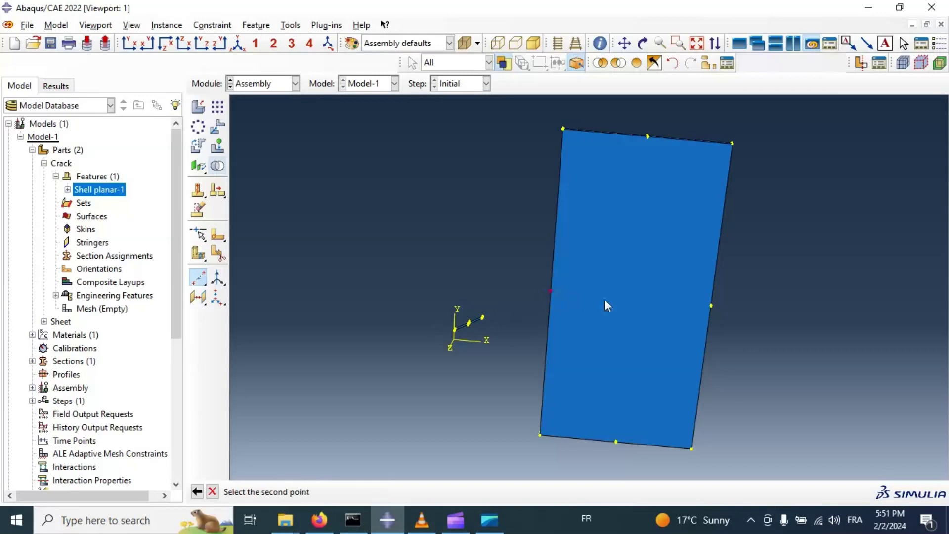
click(711, 304)
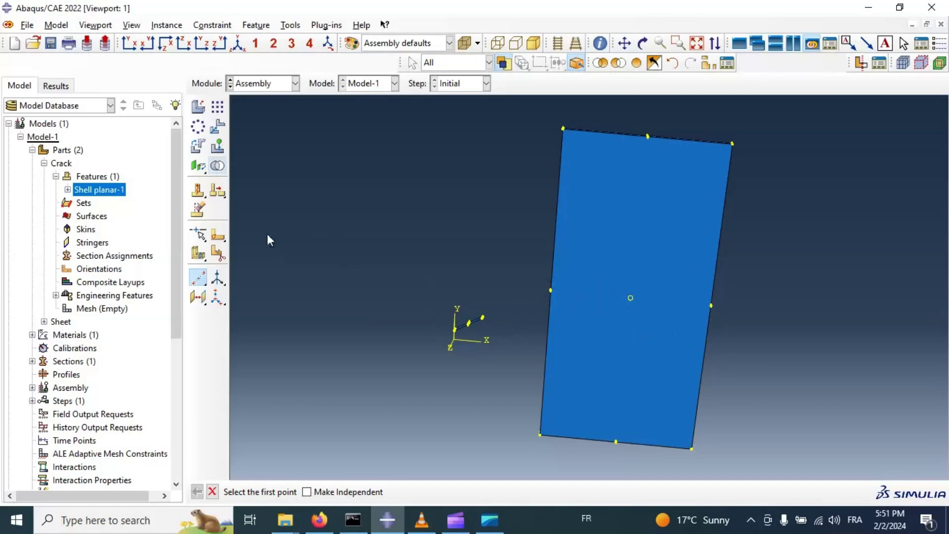
Translate the Crack instance from the midpoint of its long edge to the Sheet's central datum point and accept the position
click(220, 130)
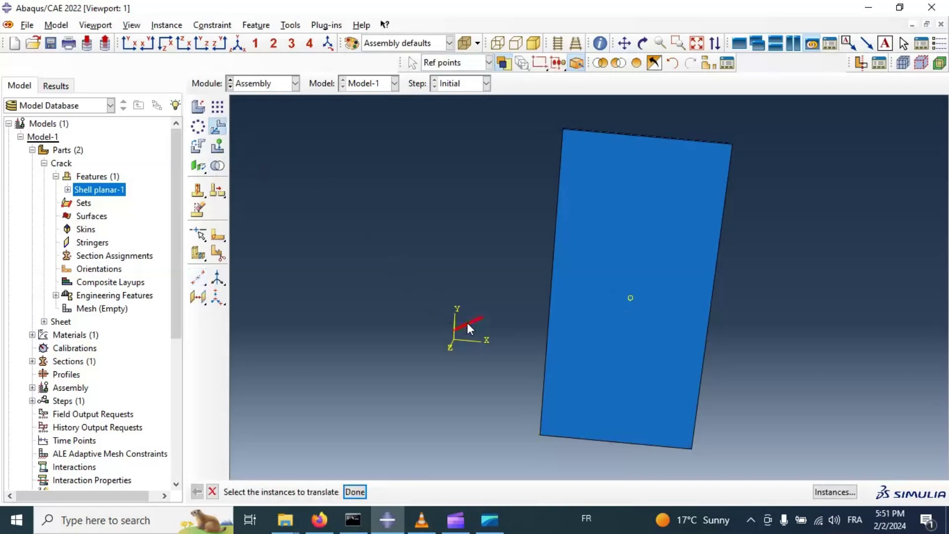
click(355, 492)
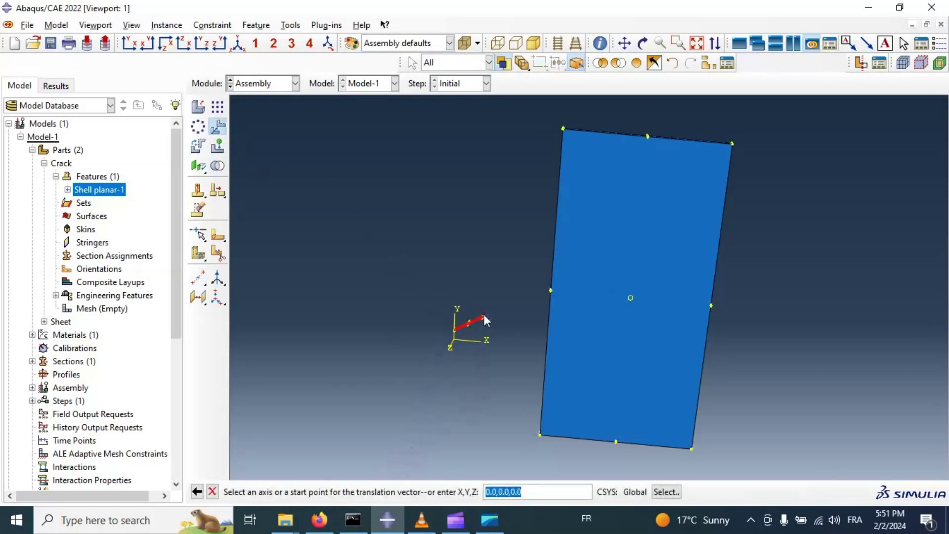
scroll(477, 319, down, 3)
scroll(458, 336, down, 2)
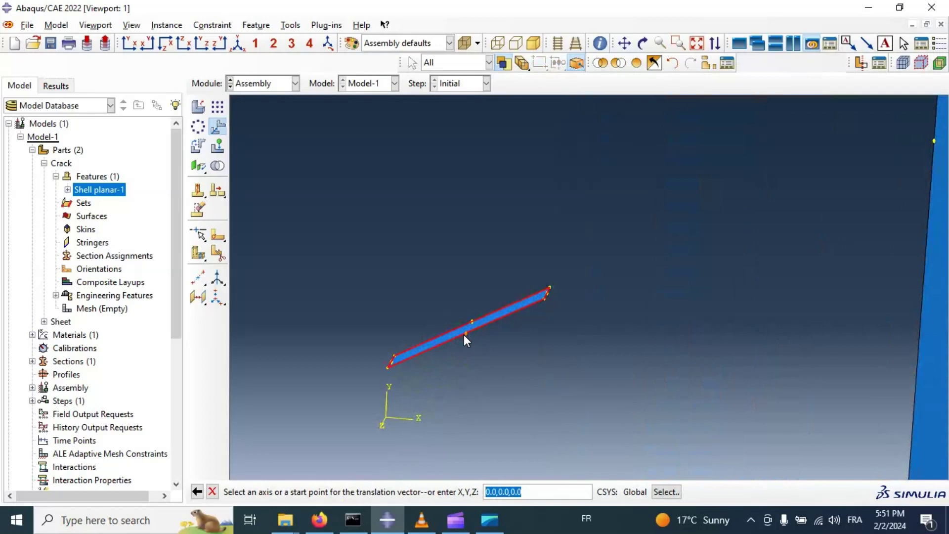
click(464, 335)
scroll(565, 335, up, 5)
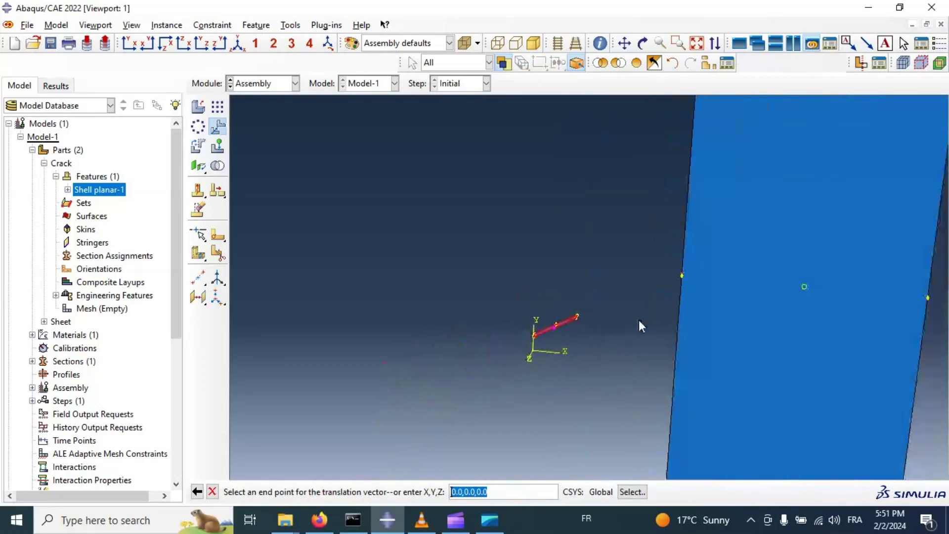
click(804, 288)
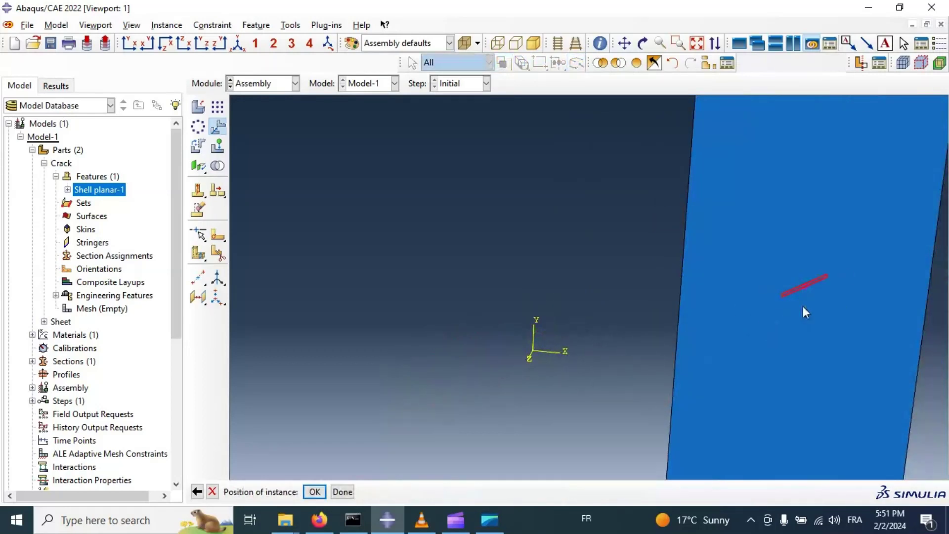
scroll(638, 275, up, 2)
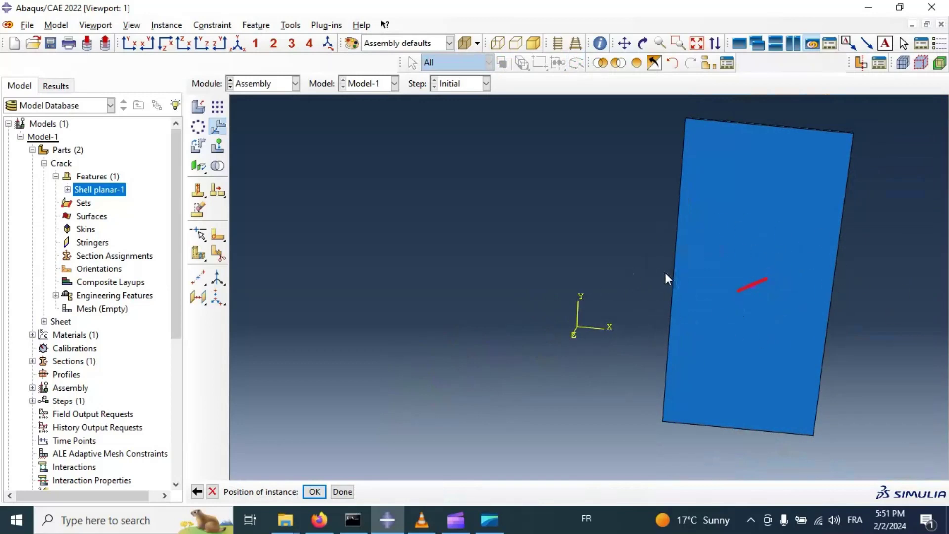
click(315, 492)
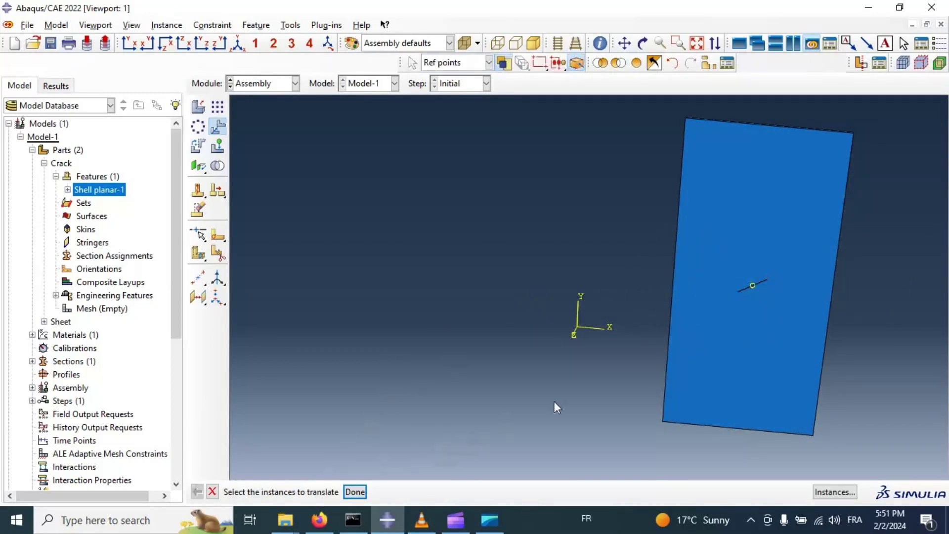
scroll(449, 287, up, 2)
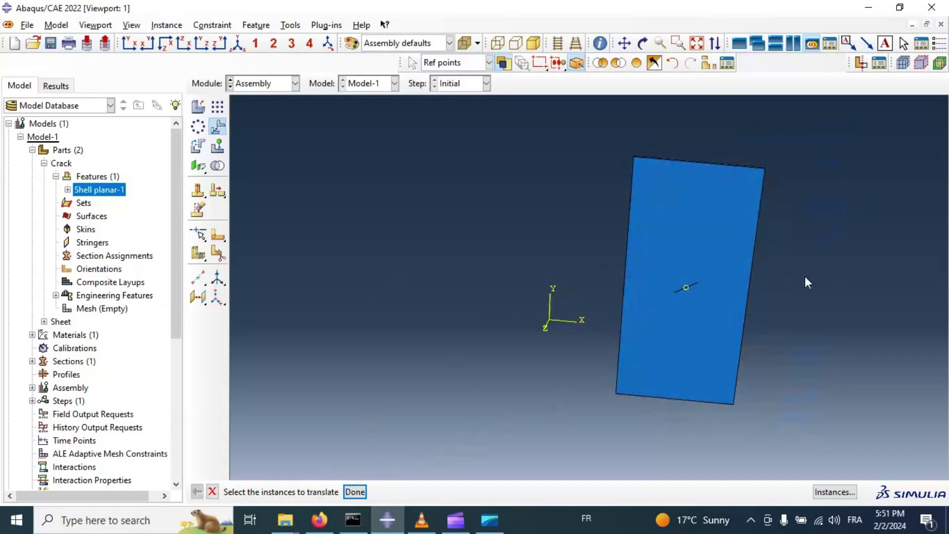
scroll(806, 283, down, 3)
scroll(767, 300, up, 3)
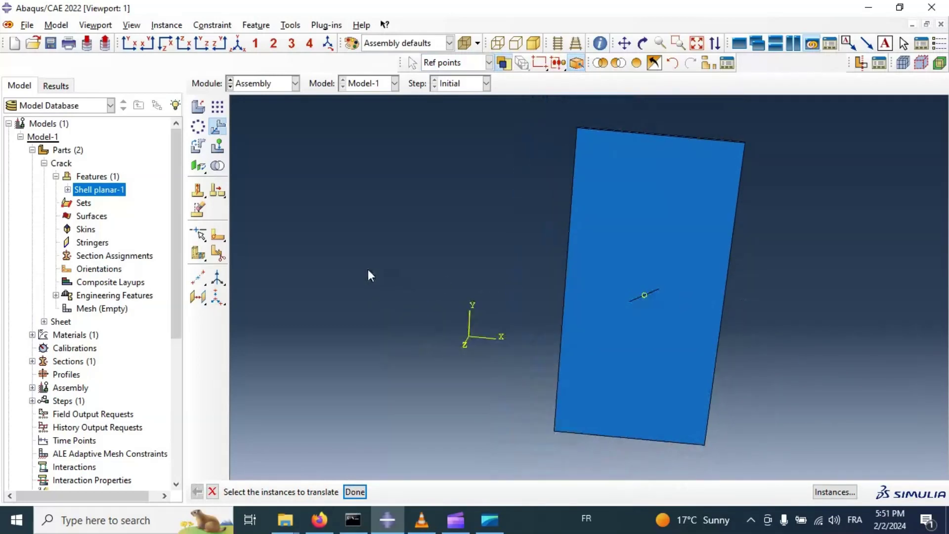
click(356, 492)
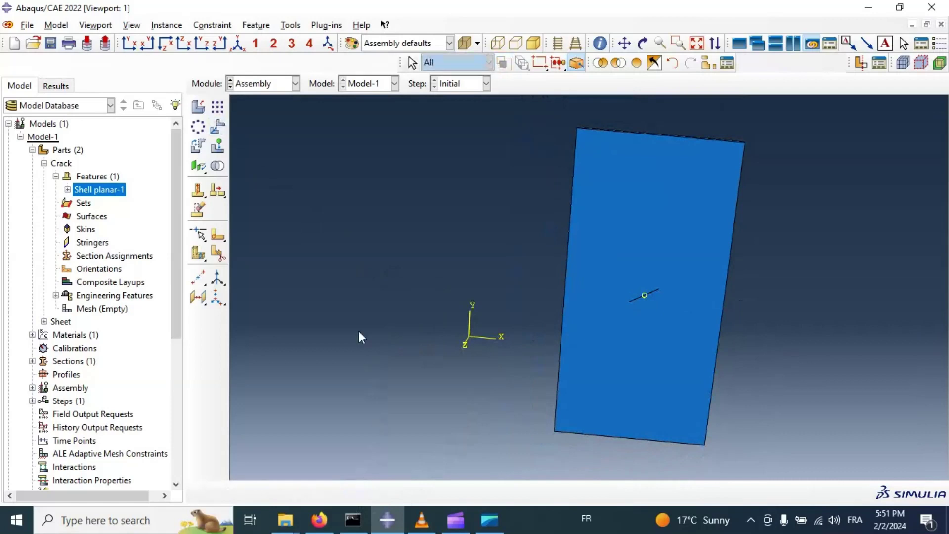
In the Step module, start a Static, General step with automatic stabilization by specified dissipated energy fraction and Nlgeom on
click(260, 83)
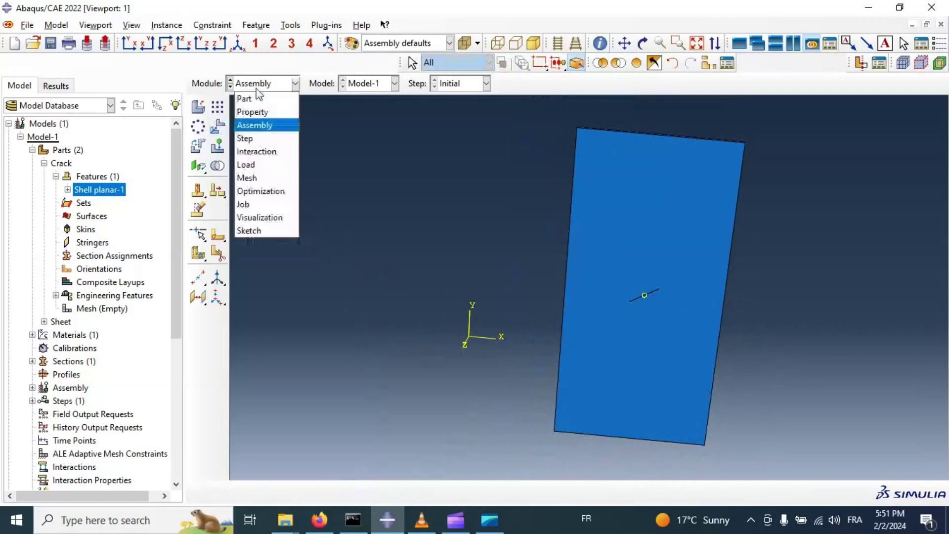
click(247, 139)
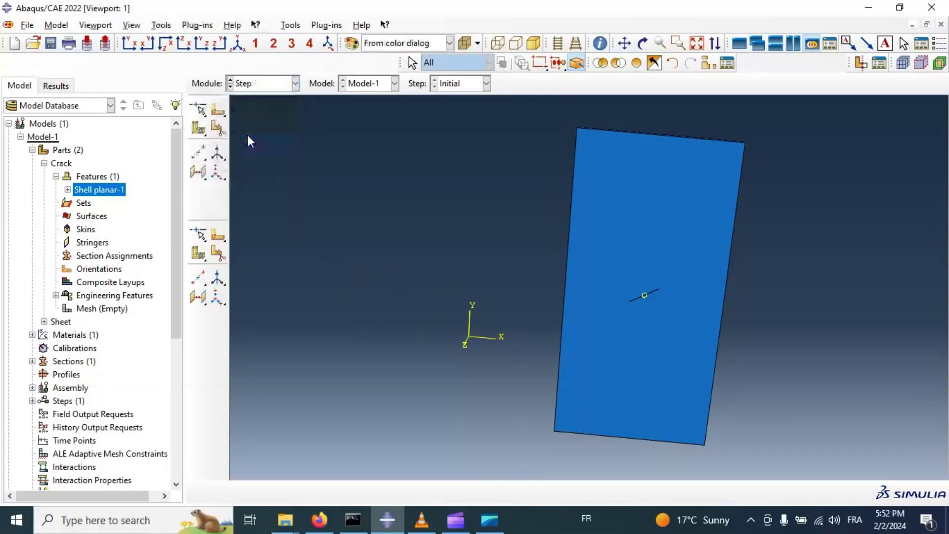
click(205, 109)
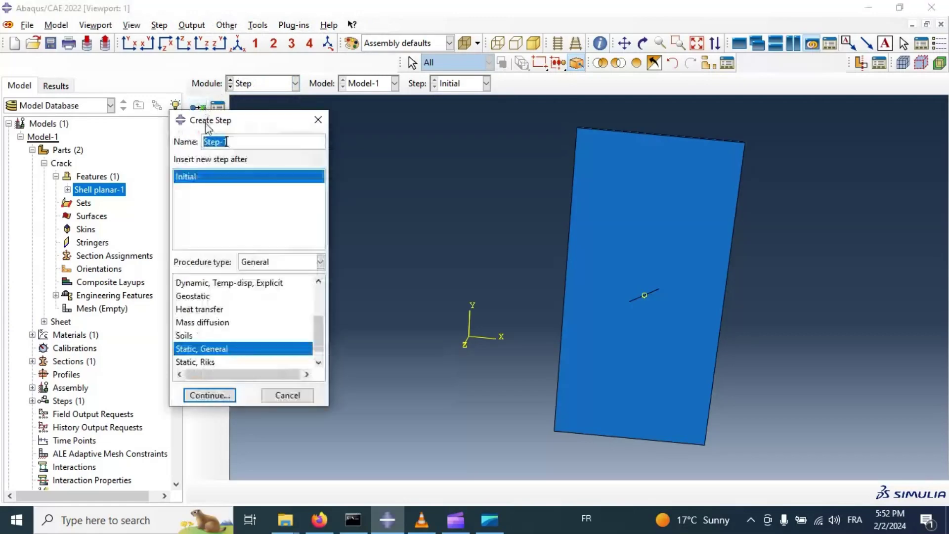
click(222, 396)
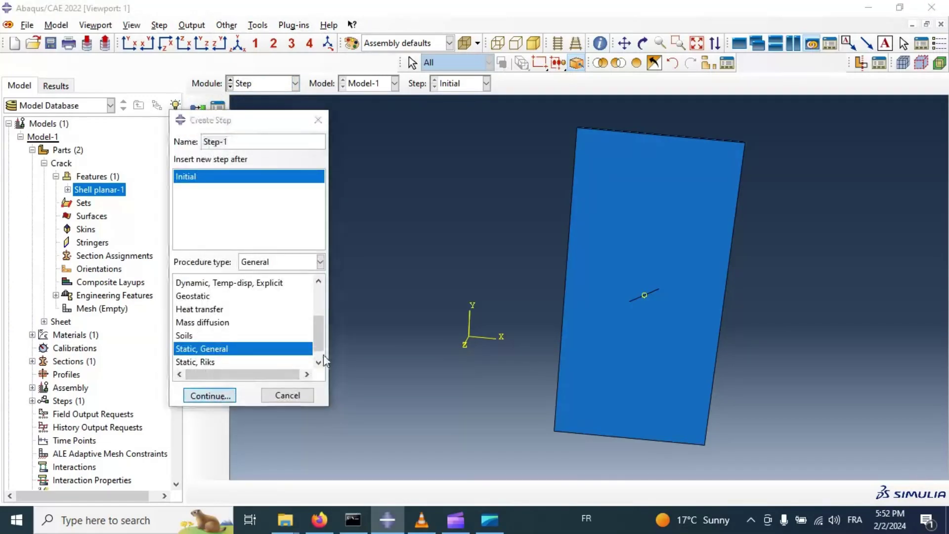
click(261, 219)
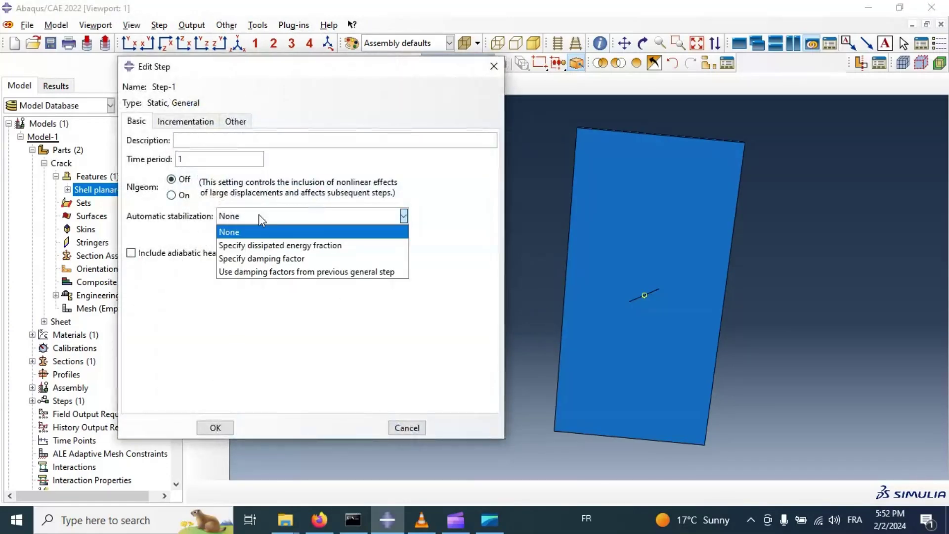
click(258, 244)
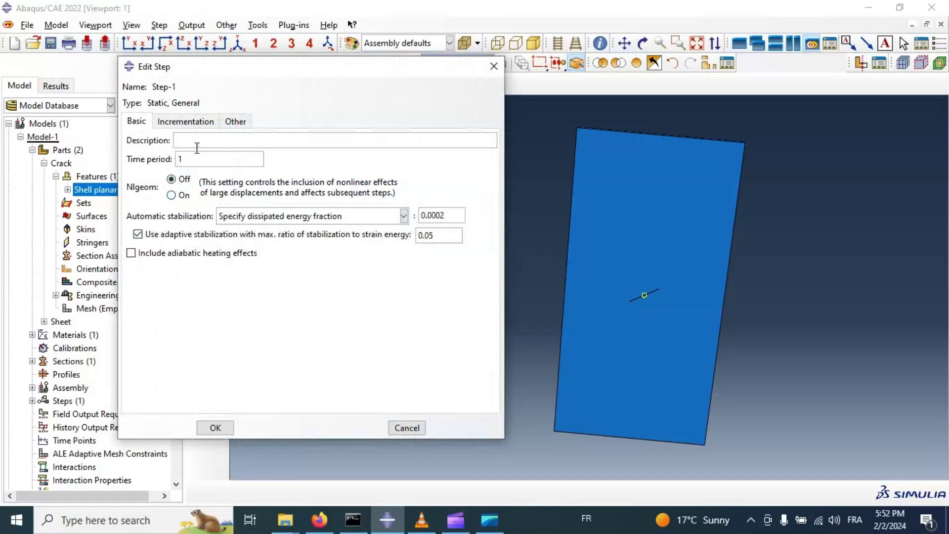
click(171, 195)
Set the step's initial increment size to 0.01, revise its remaining incrementation limits, and confirm the step
click(192, 122)
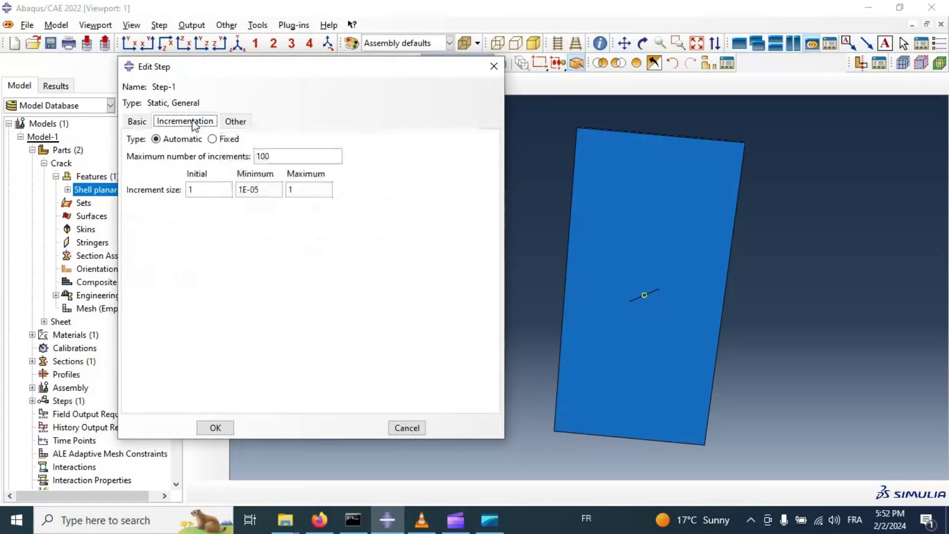
double_click(203, 191)
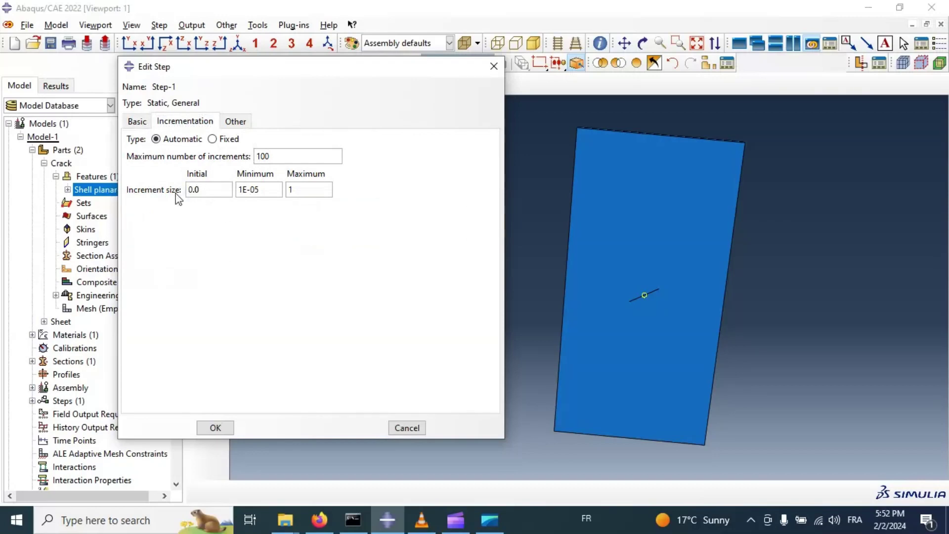
text(0.01)
double_click(290, 190)
double_click(255, 190)
text(12)
text(00000)
click(213, 428)
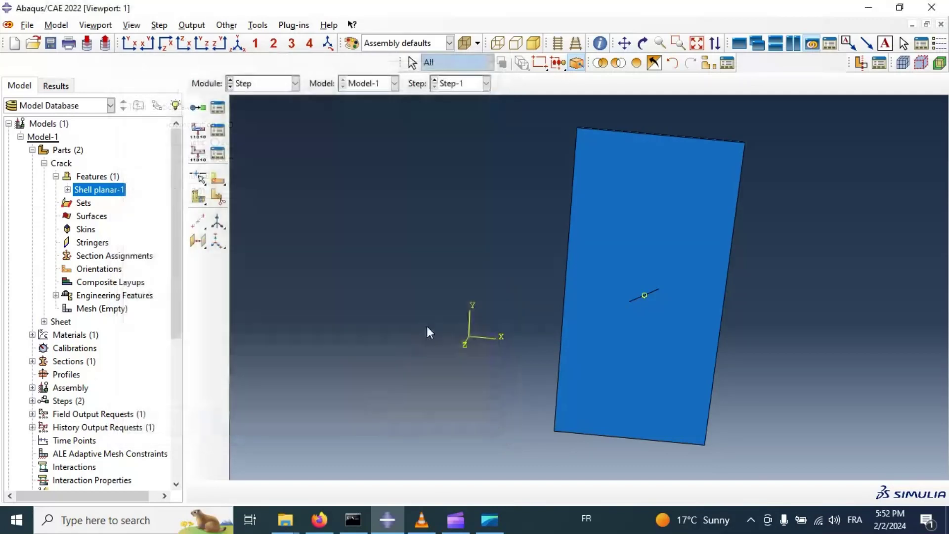
Edit field output request F-Output-1 to include the Failure/Fracture level set variables PHILSM and PSILSM
click(219, 134)
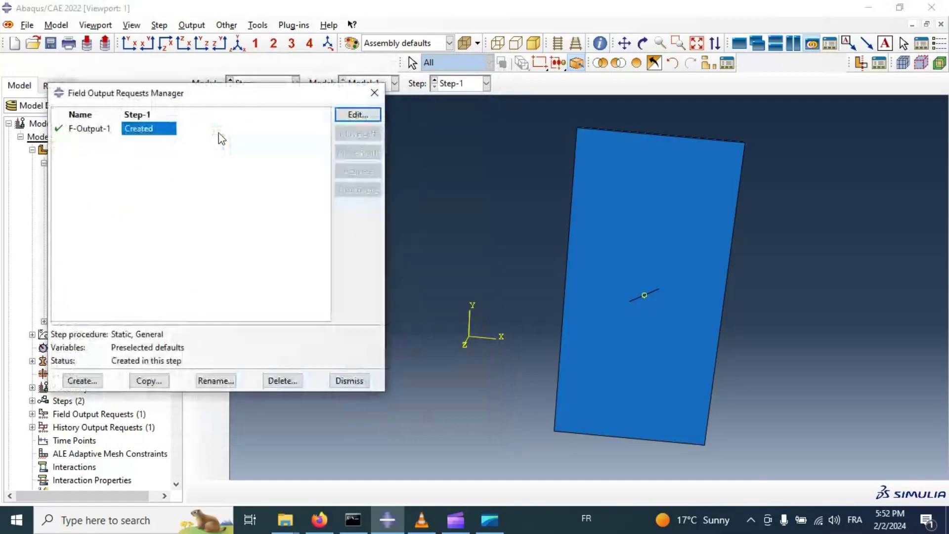
click(360, 113)
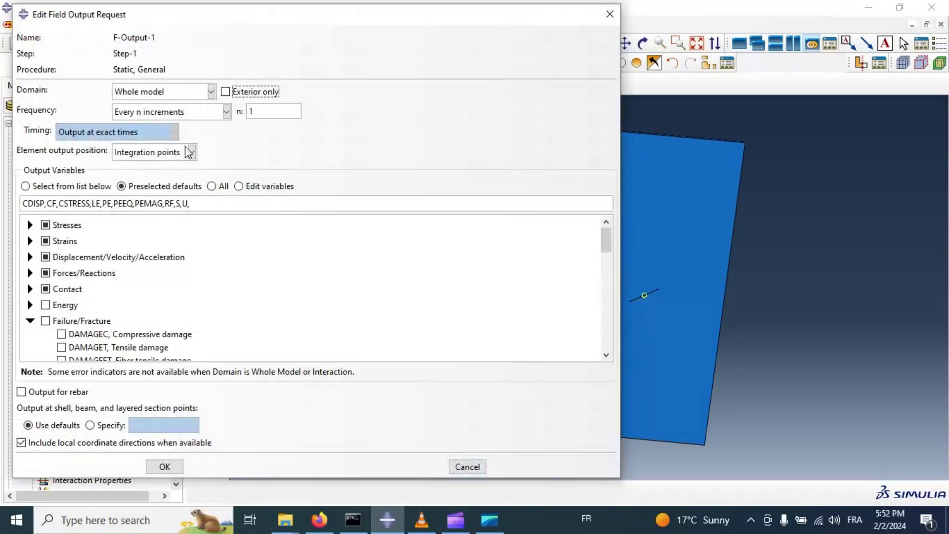
scroll(87, 287, down, 2)
scroll(87, 287, down, 1)
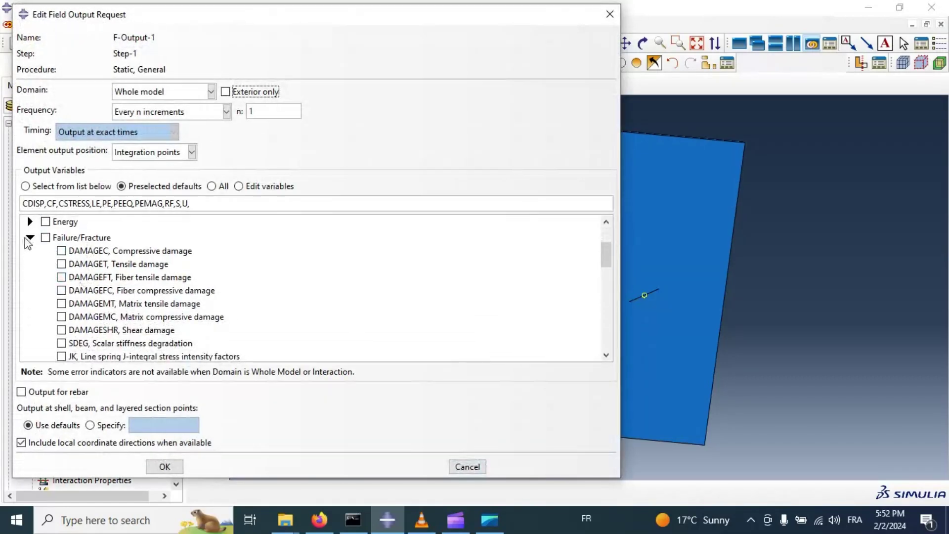
click(30, 239)
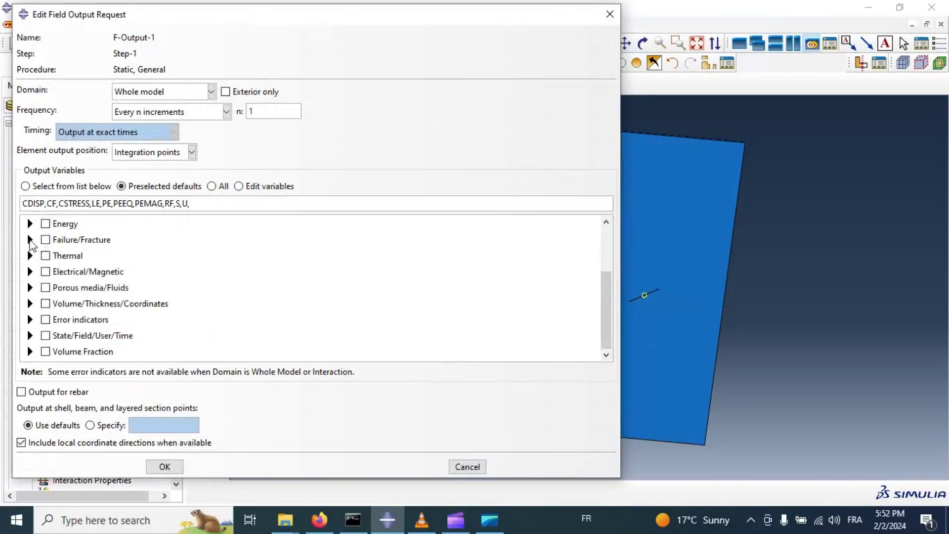
click(30, 239)
scroll(91, 312, down, 5)
scroll(91, 313, down, 6)
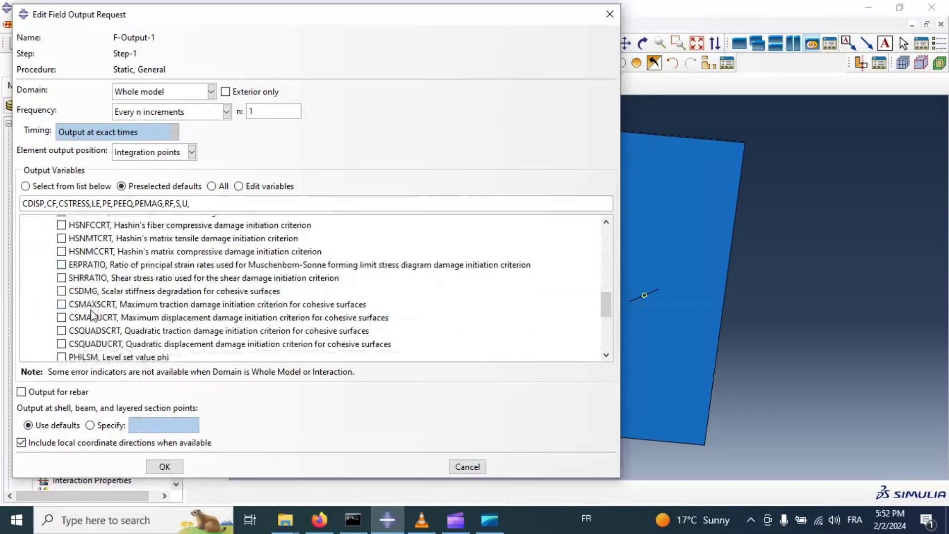
scroll(75, 267, up, 4)
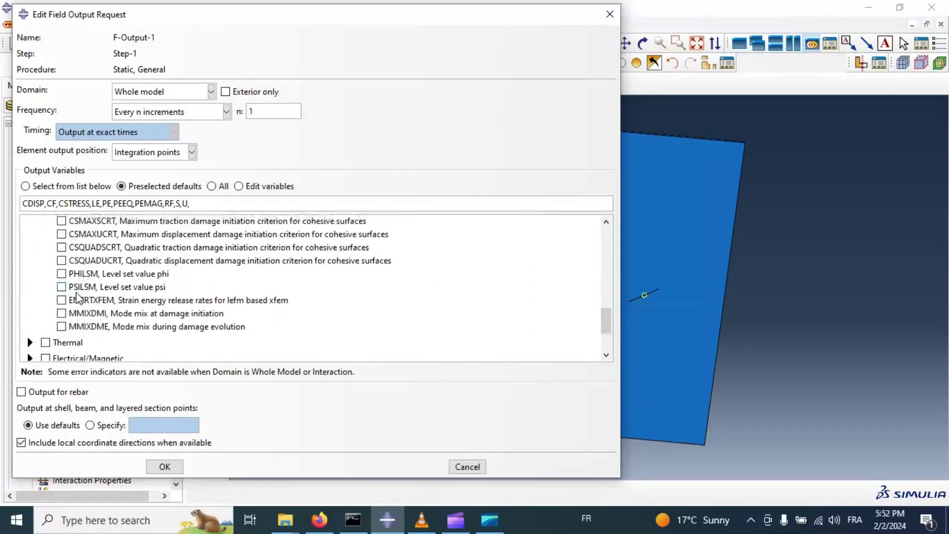
click(63, 287)
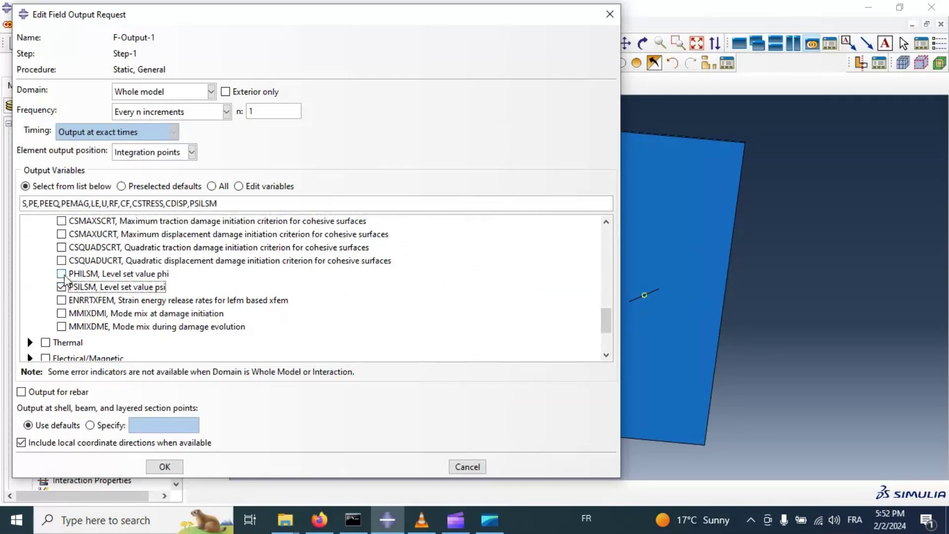
click(61, 274)
scroll(79, 297, down, 3)
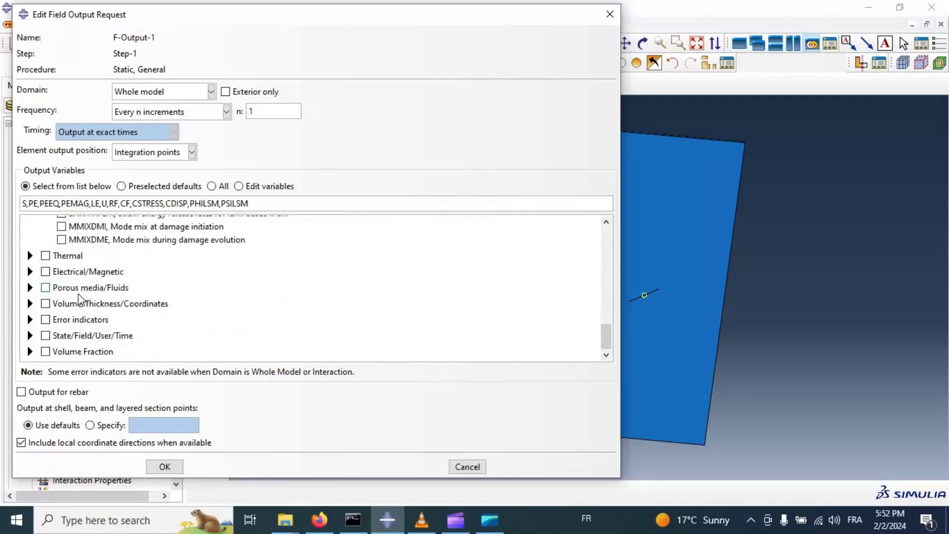
Add the State/Field/User/Time variables STATUS, STATUSXFEM and LOADSXFEM to the field output request and confirm it
click(30, 335)
scroll(57, 321, down, 2)
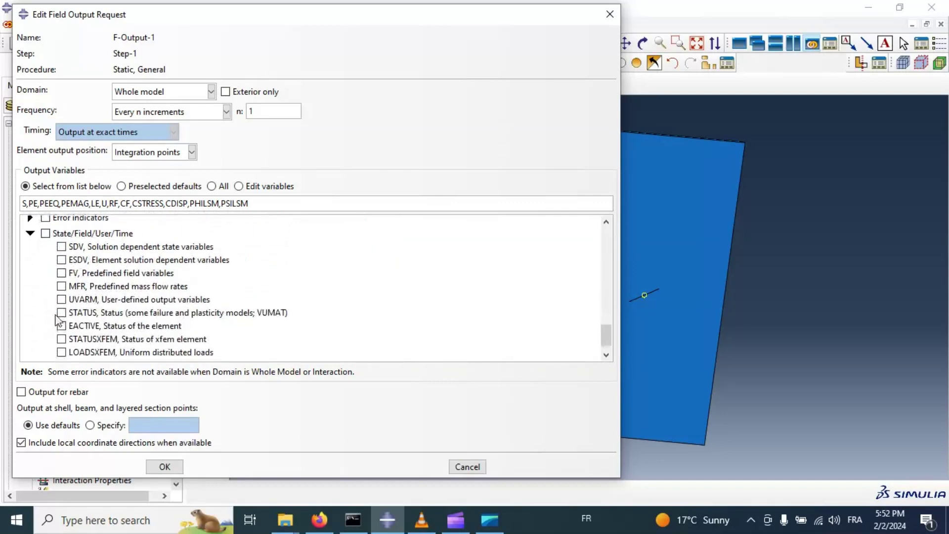
scroll(56, 319, down, 1)
click(62, 296)
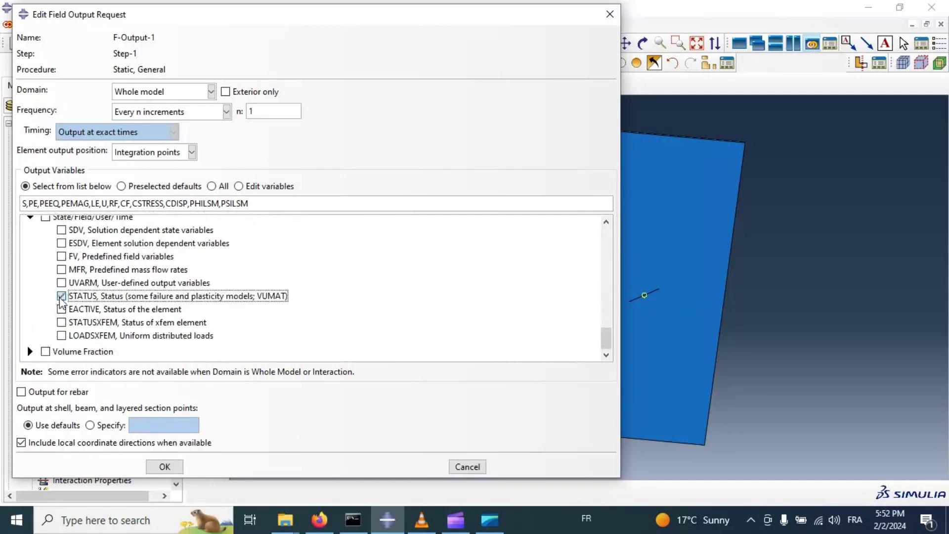
click(76, 324)
click(78, 336)
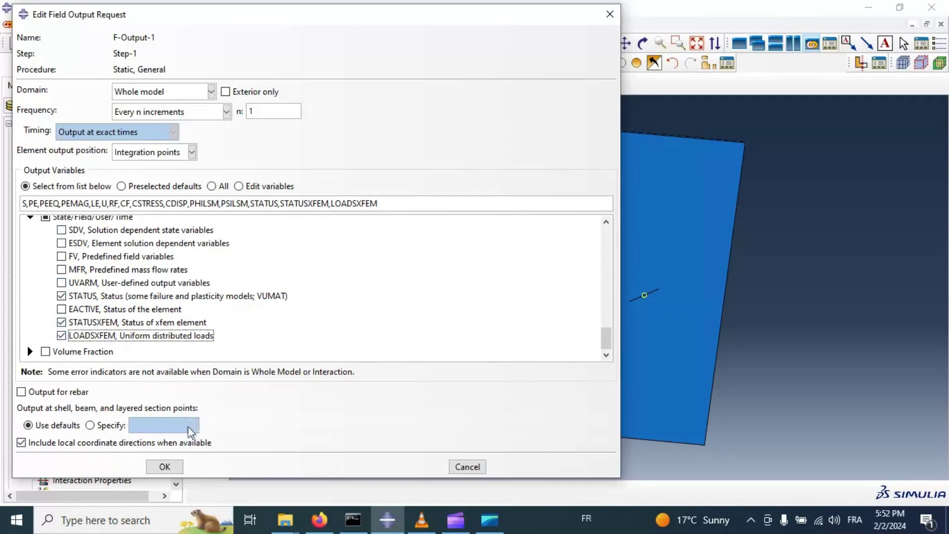
click(164, 466)
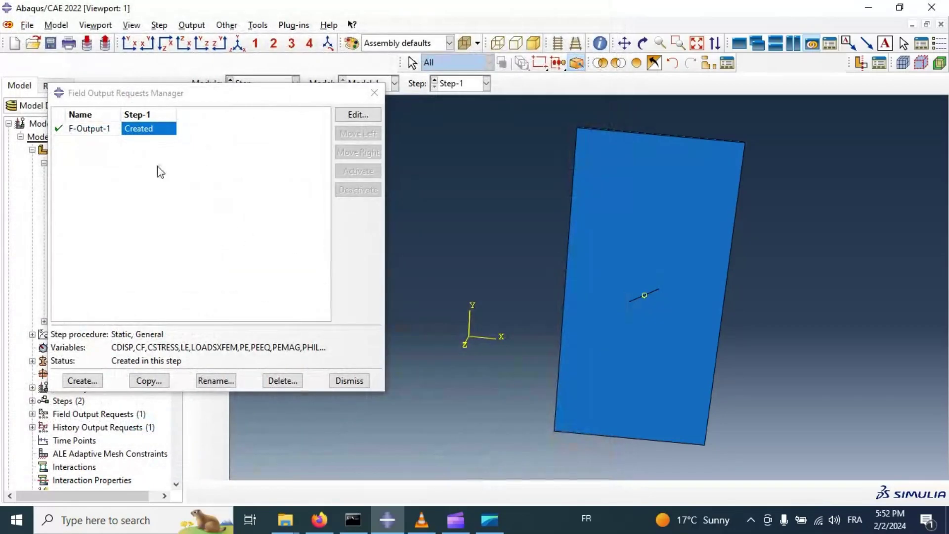
Review the list of output variables requested in F-Output-1, and close the request and its manager
click(352, 119)
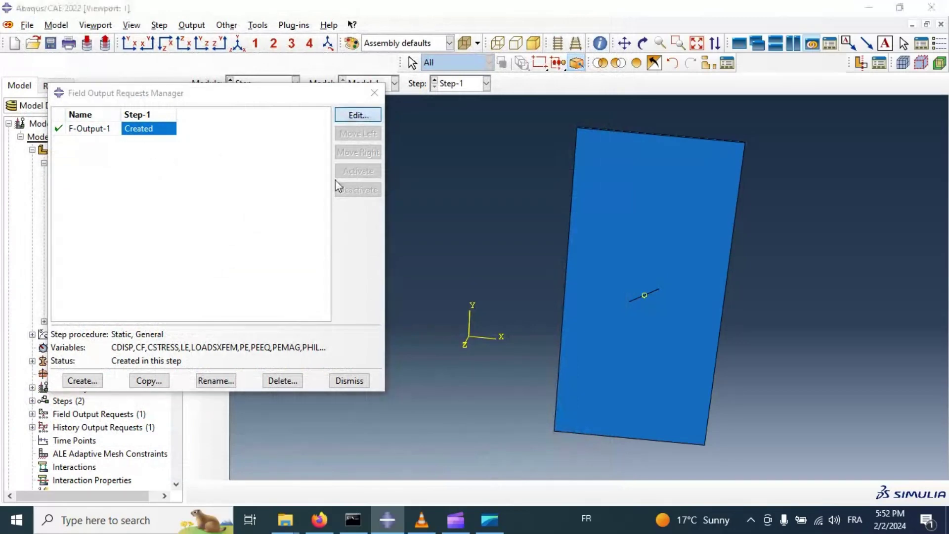
drag(395, 203, 19, 203)
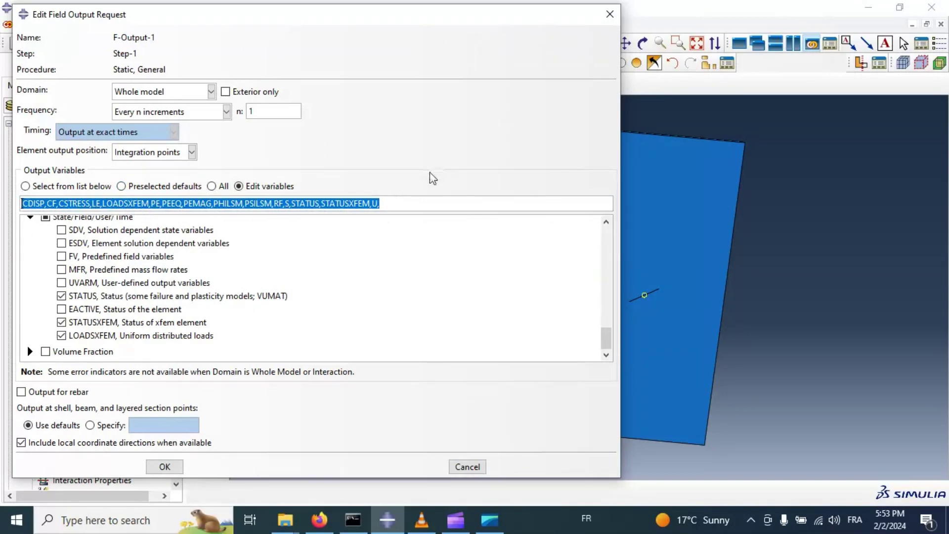
click(165, 467)
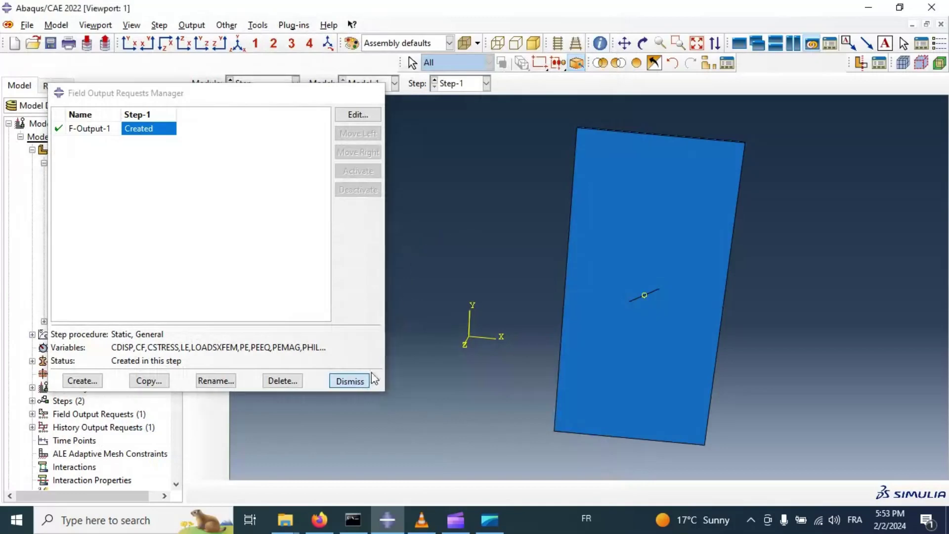
click(366, 378)
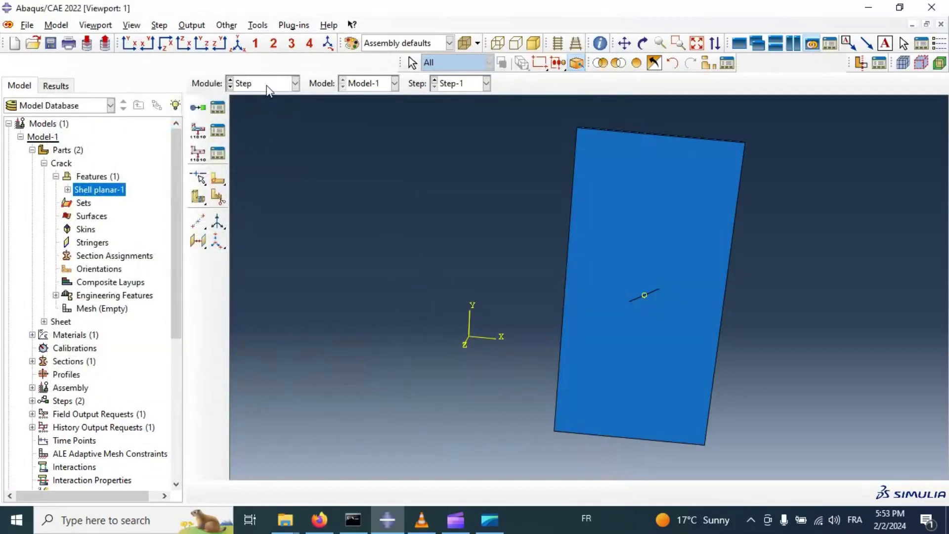
Create a datum point midway between the midpoints of the front and back edges of the sheet's top face
click(643, 43)
drag(650, 169, 379, 180)
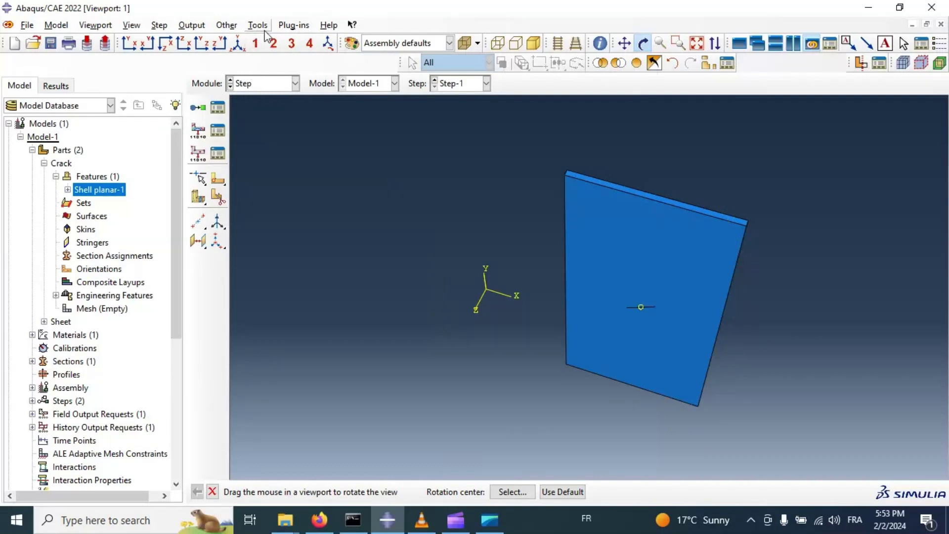
click(197, 221)
scroll(660, 197, up, 3)
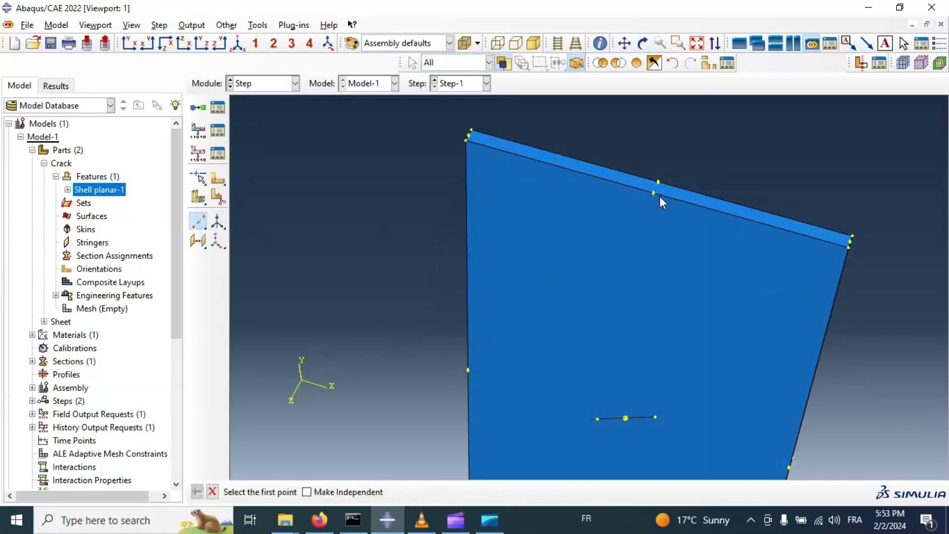
click(654, 193)
click(658, 182)
Create a datum point above the sheet, offset by 1 in the Y direction from the top face's centre datum point
drag(200, 228, 220, 223)
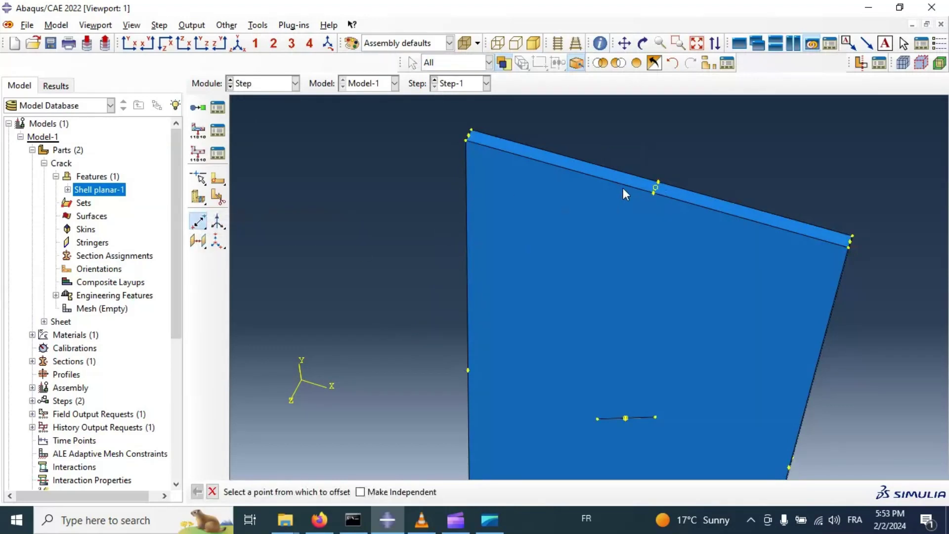
click(657, 190)
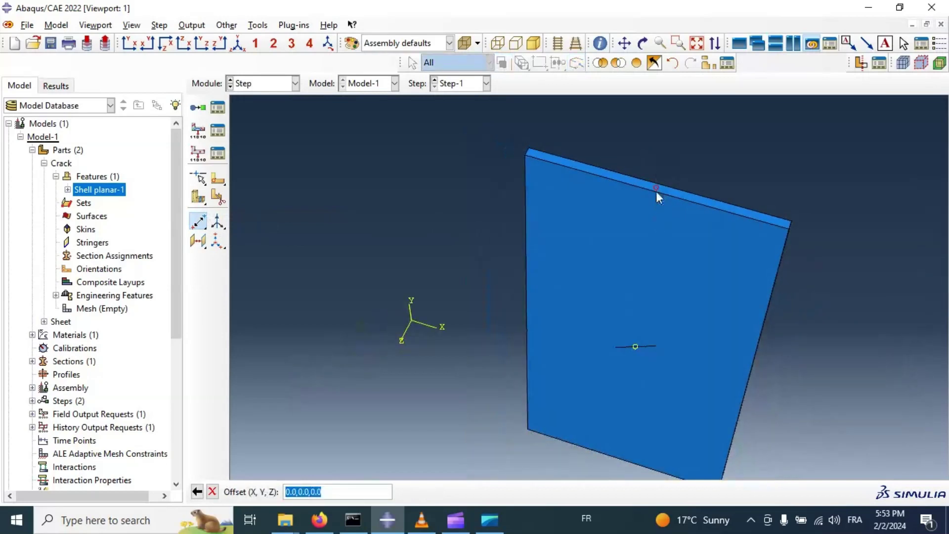
click(299, 492)
text(1)
key(Return)
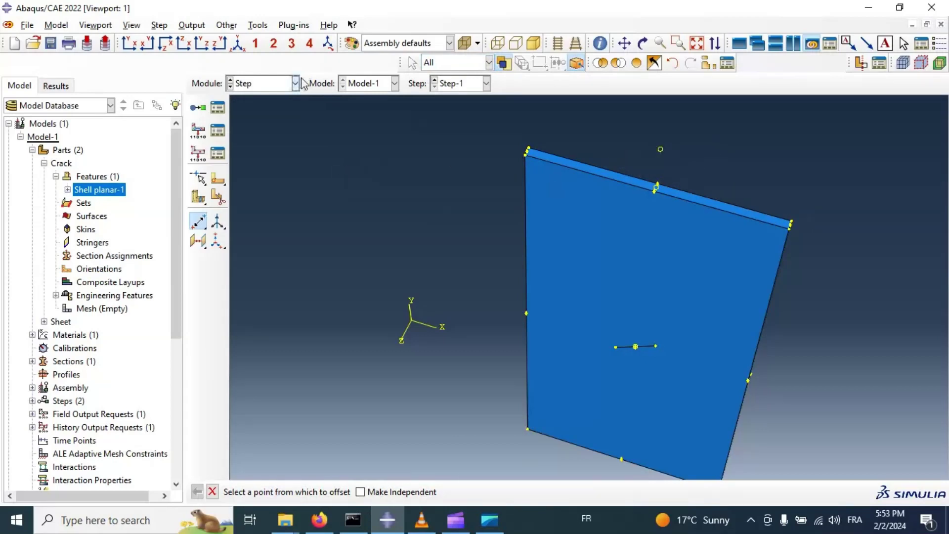
Create a reference point at the offset datum point above the sheet
click(257, 25)
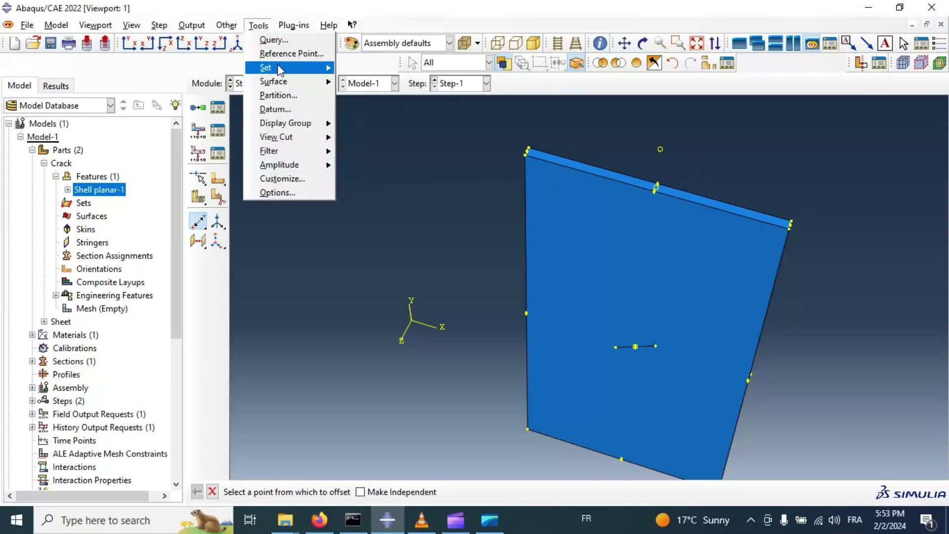
click(278, 54)
click(660, 151)
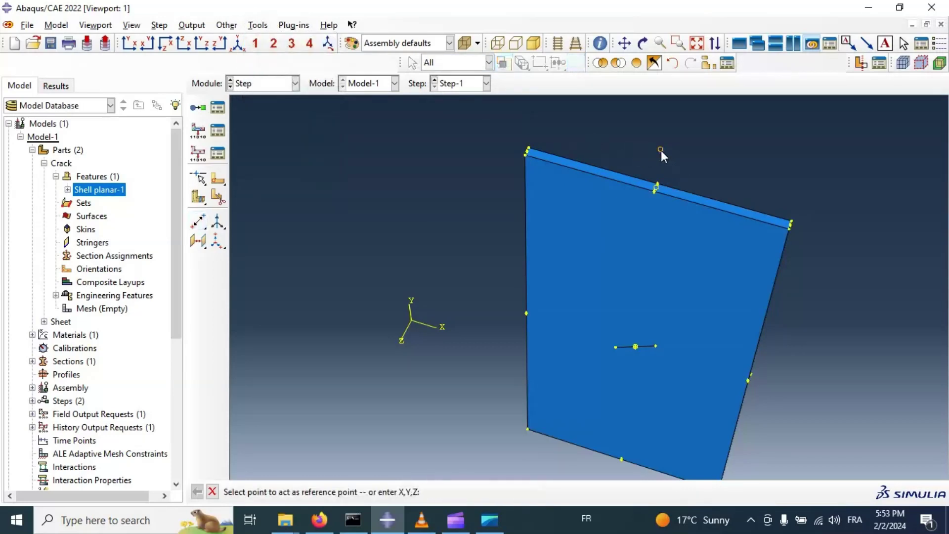
scroll(509, 190, down, 1)
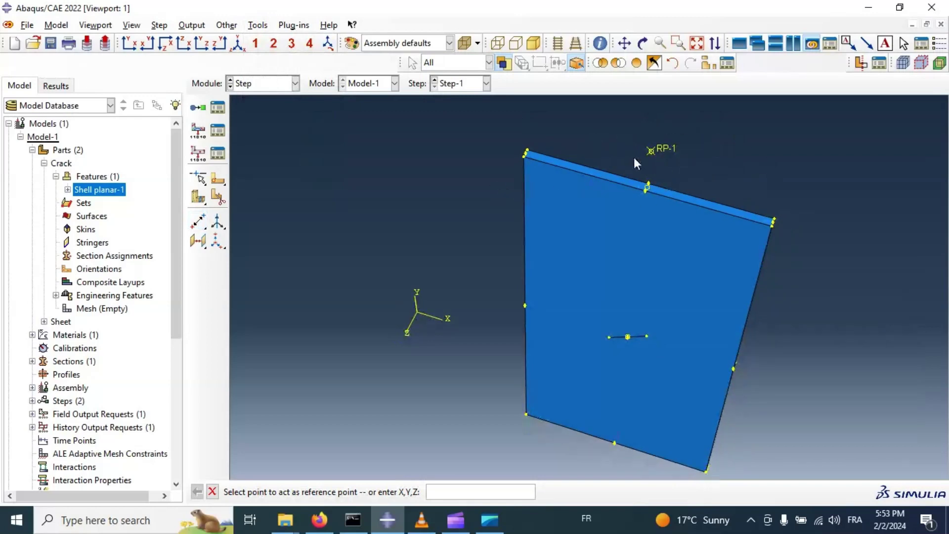
In the Interaction module, start creating a crack of type XFEM named Crack-XFEM
click(258, 82)
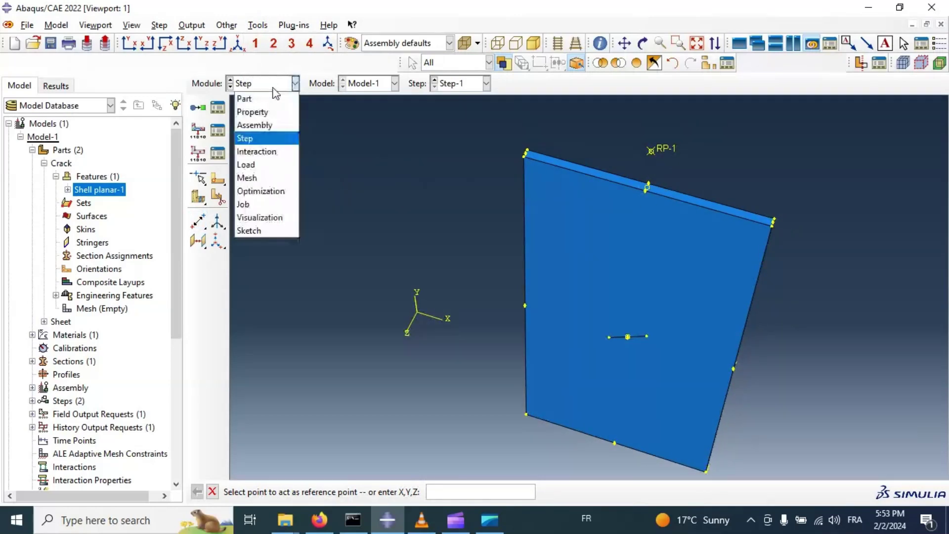
click(271, 150)
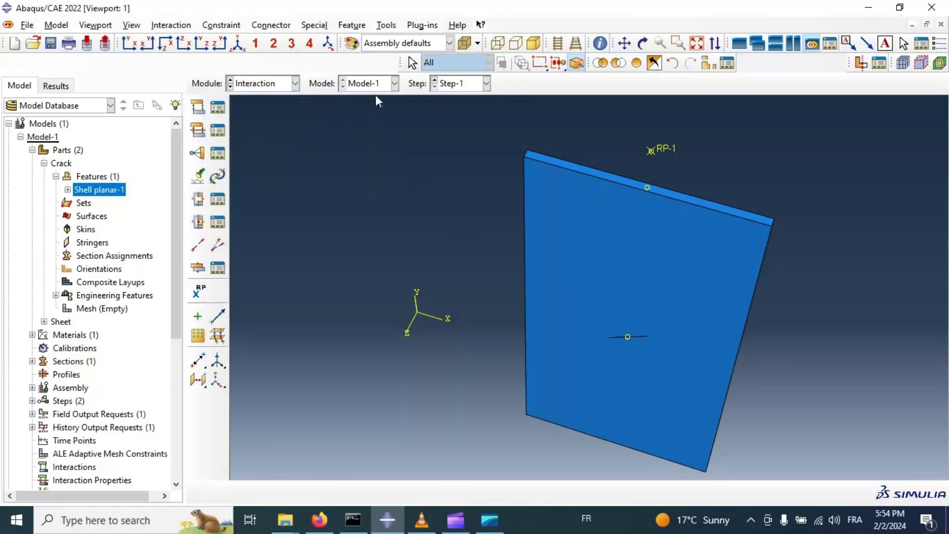
click(315, 25)
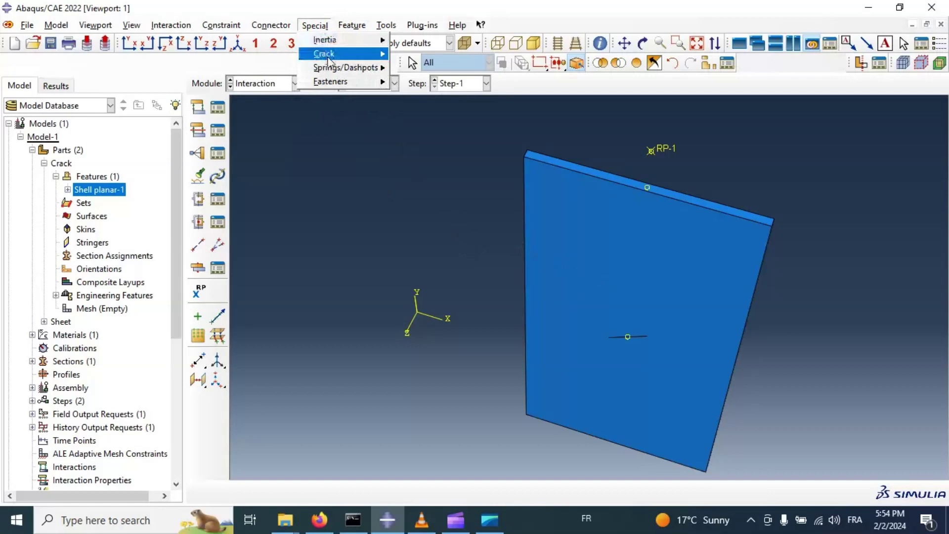
mouse_move(329, 61)
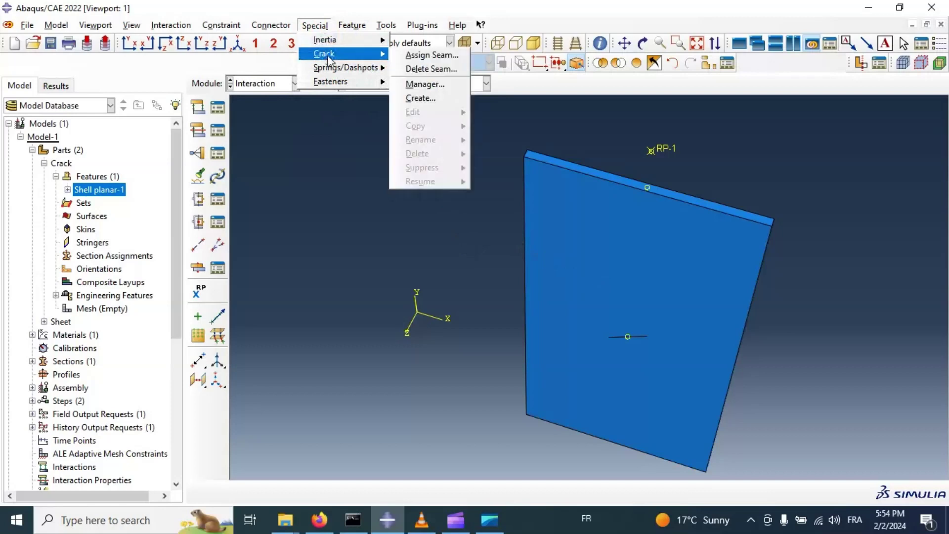
click(431, 99)
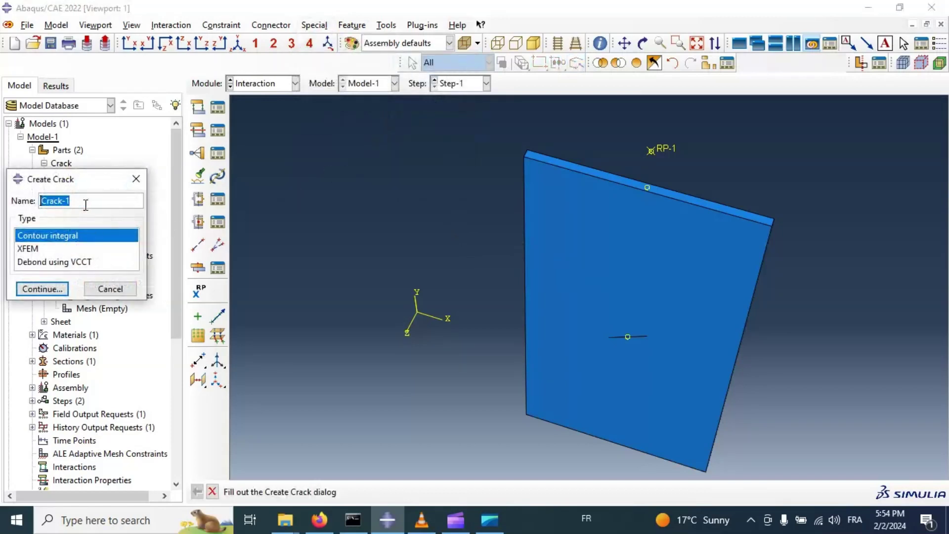
click(87, 201)
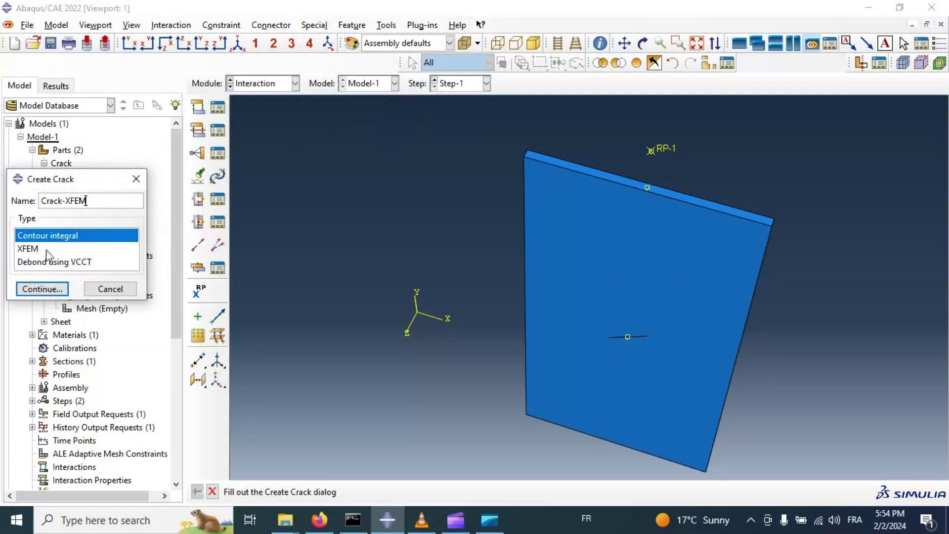
click(28, 249)
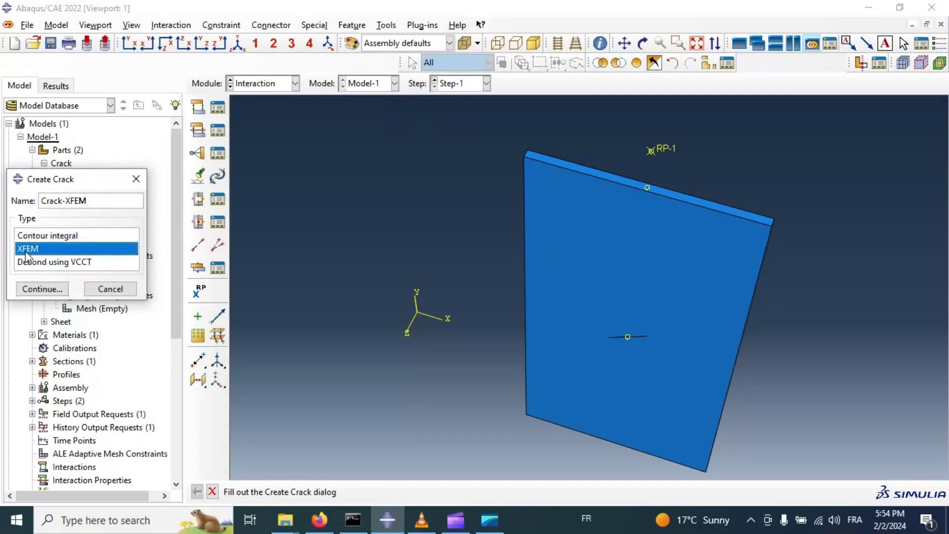
click(37, 289)
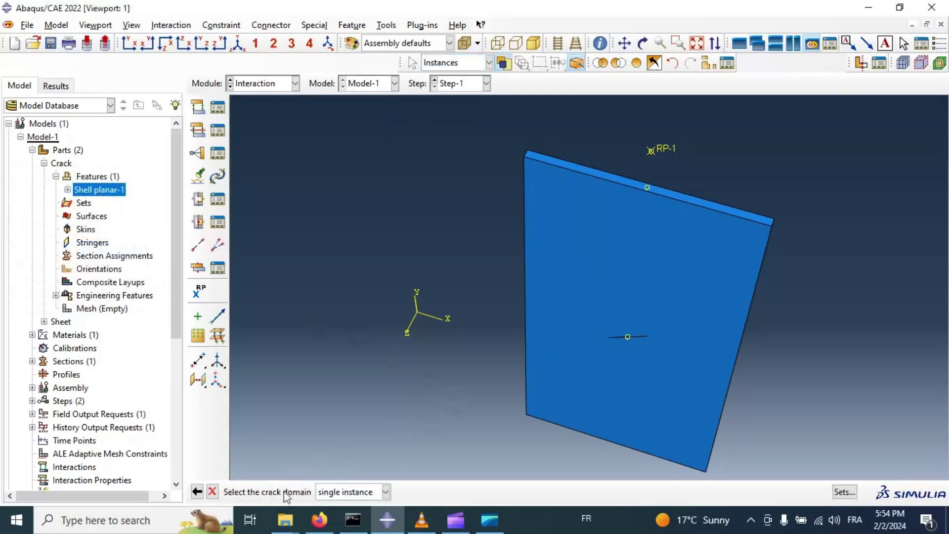
Assign the solid sheet instance as the crack domain after trying the planar crack instance
click(638, 337)
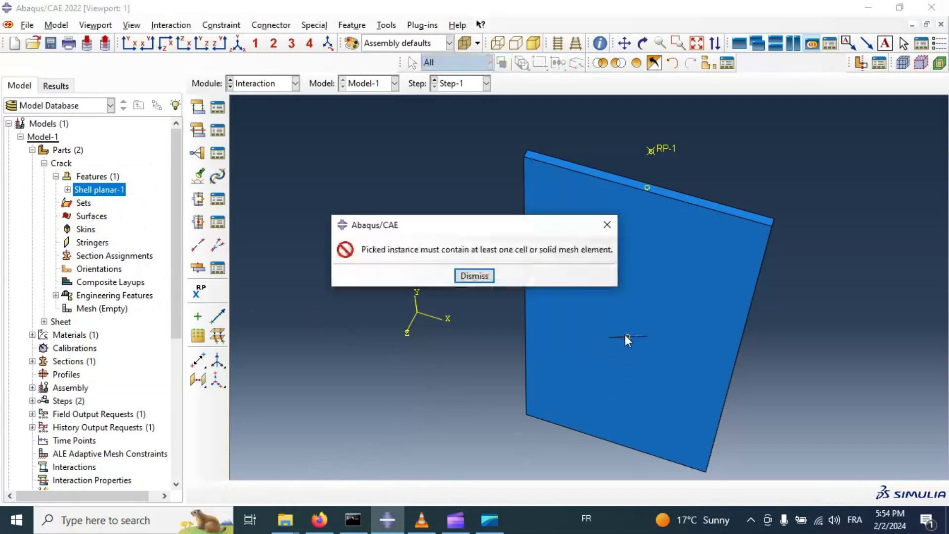
click(481, 277)
click(595, 263)
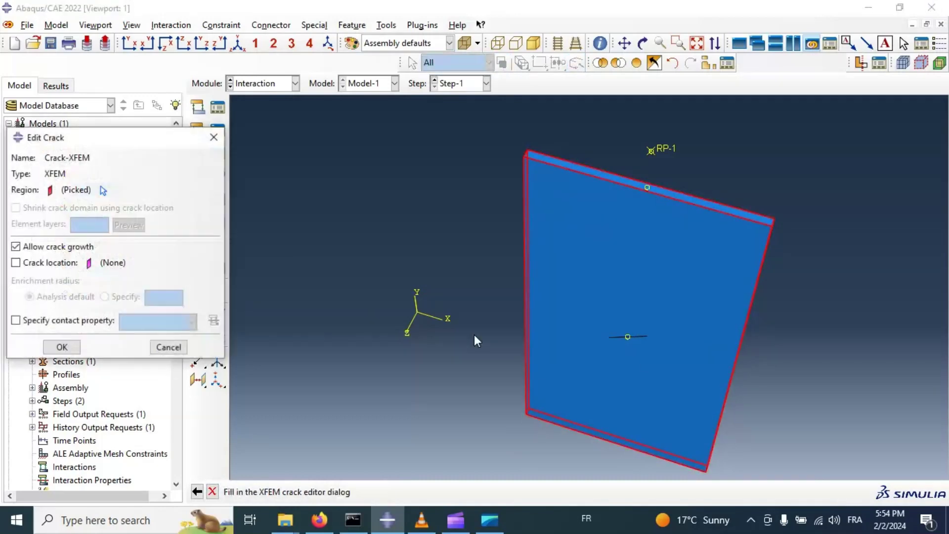
Try to reassign the crack domain to the planar crack instance, and return to the sheet as the domain
click(103, 190)
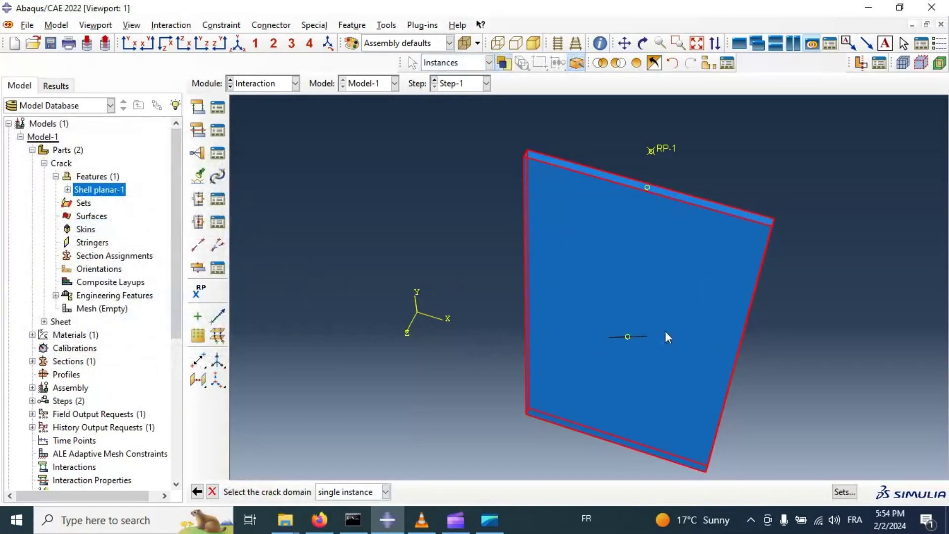
click(641, 337)
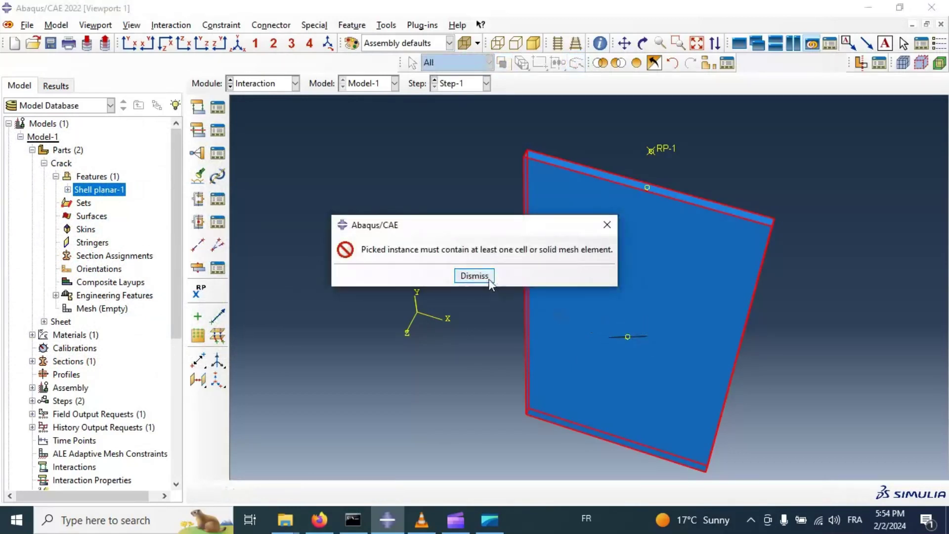
click(475, 276)
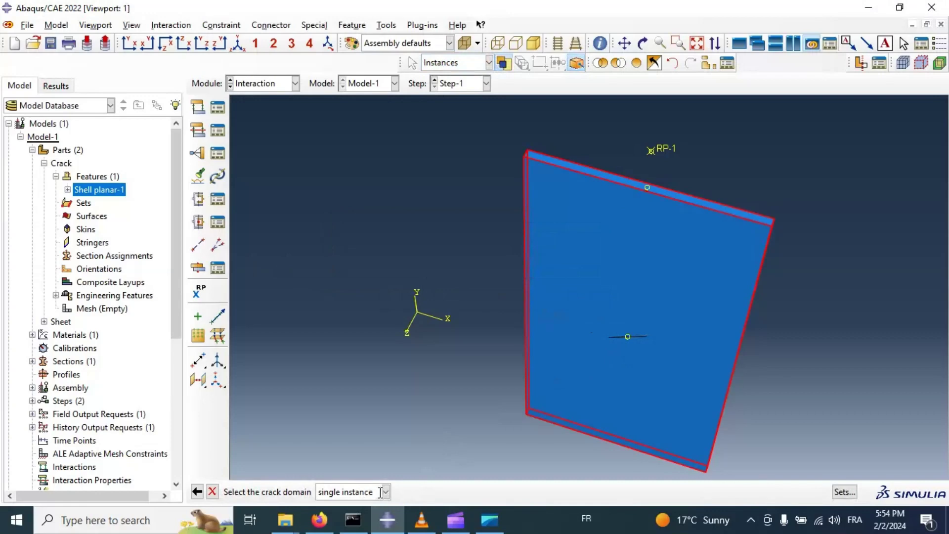
click(638, 338)
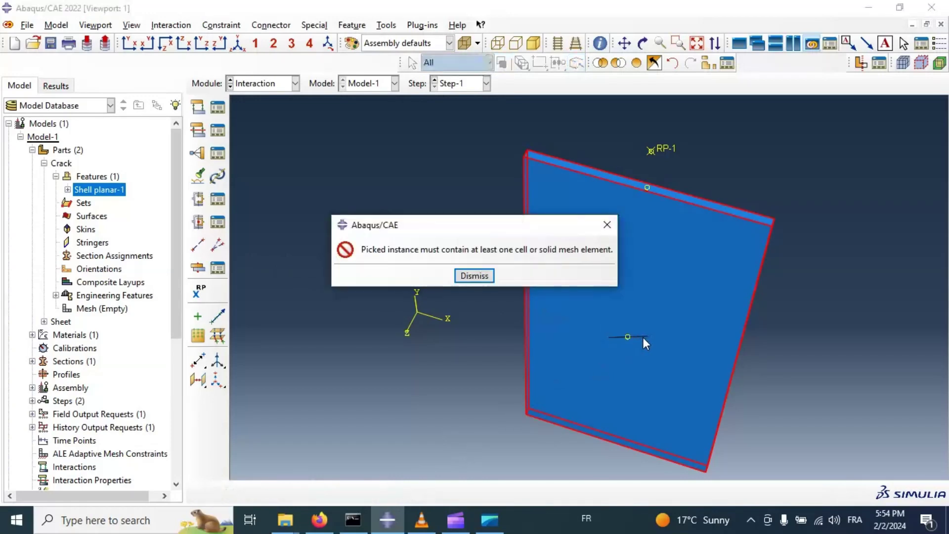
click(608, 275)
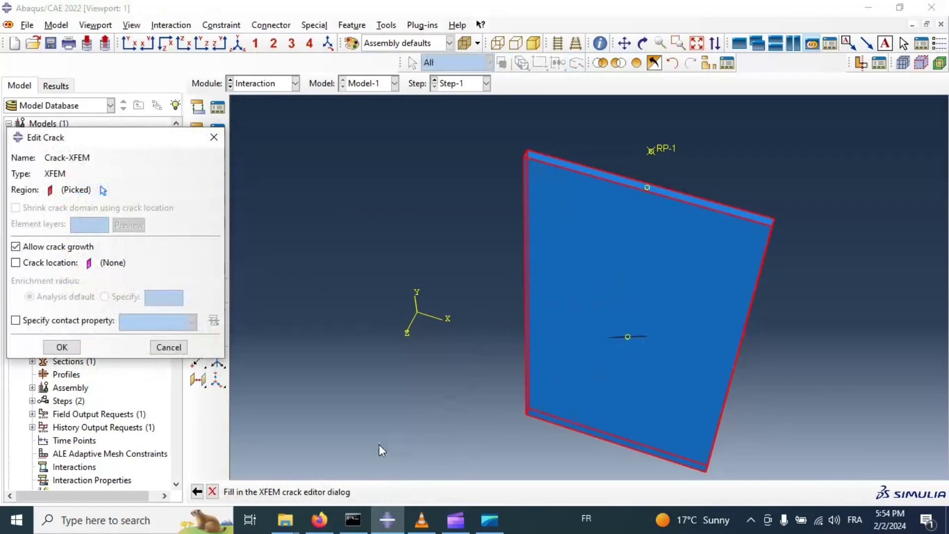
Enable the crack location for Crack-XFEM, assign the planar crack face to it, and confirm the crack definition
click(49, 263)
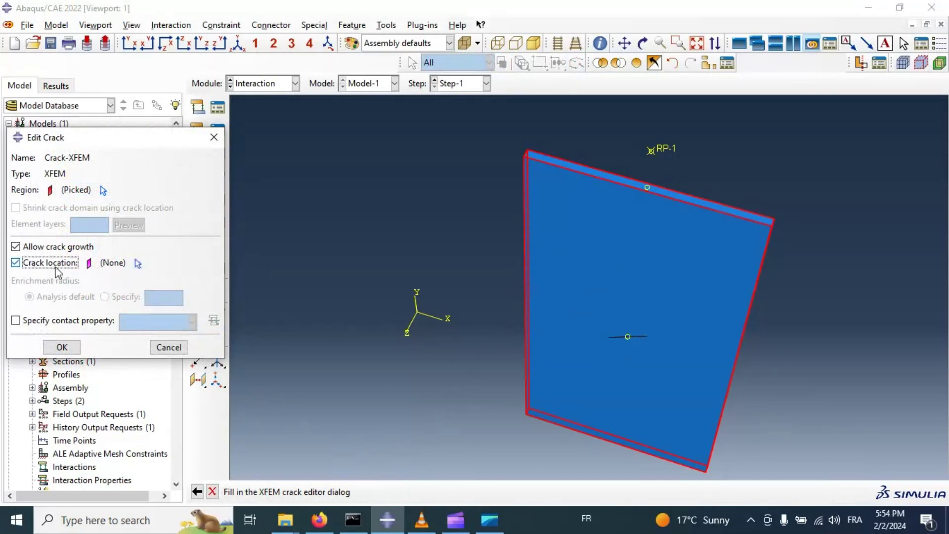
click(138, 264)
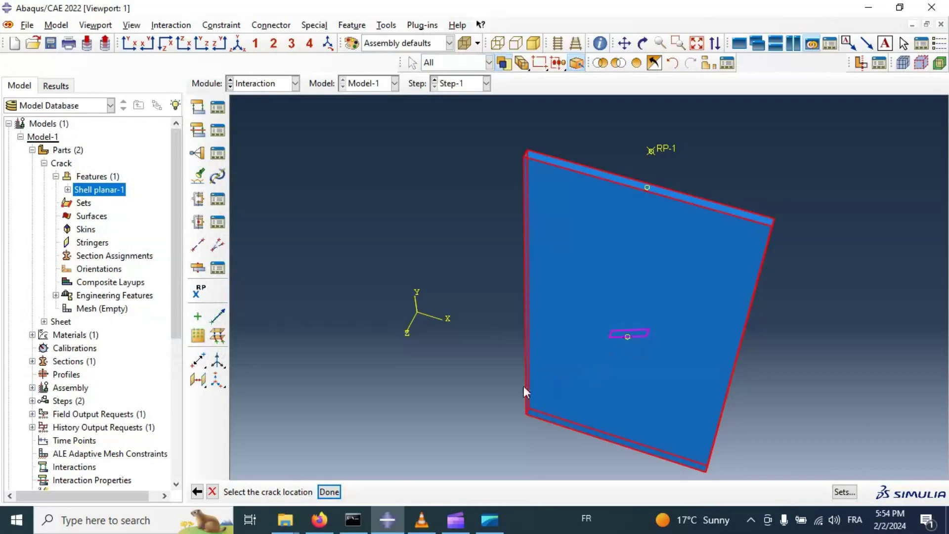
click(329, 492)
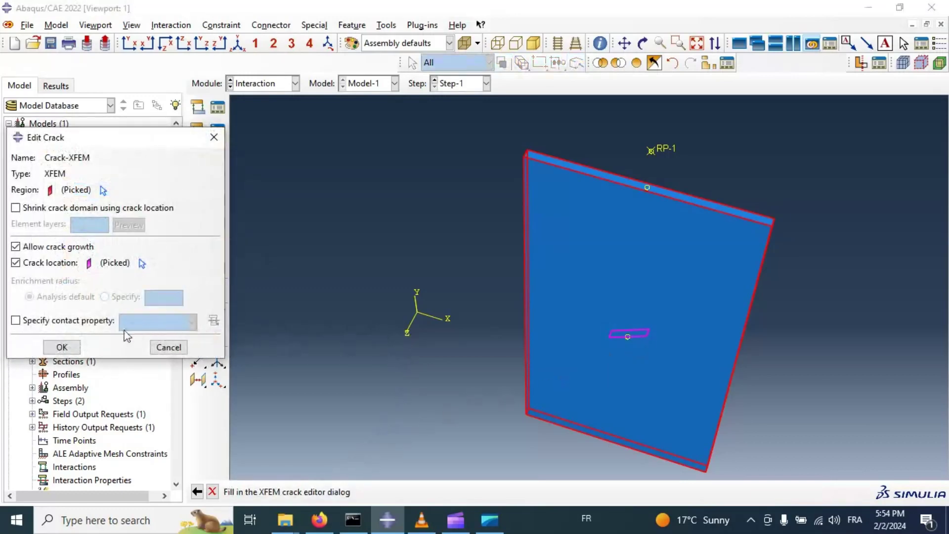
click(61, 347)
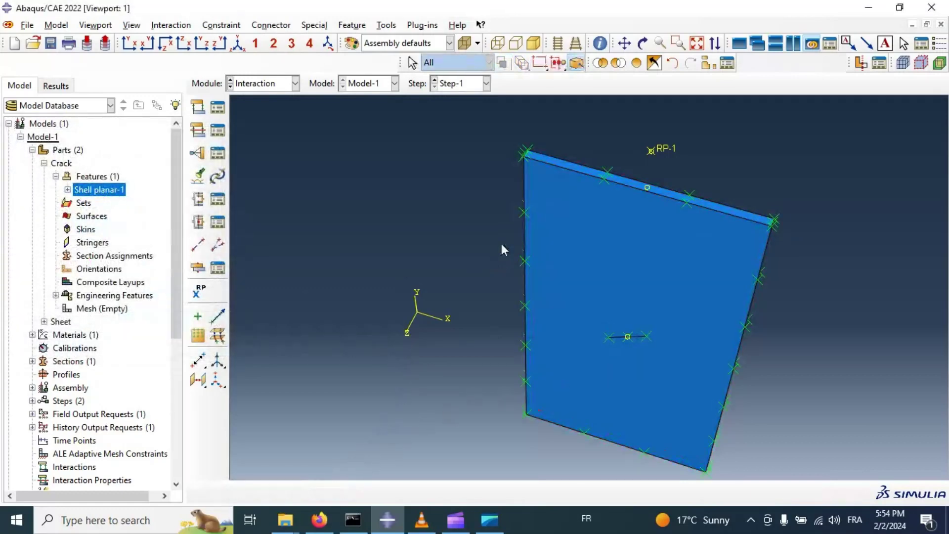
Create an XFEM crack growth interaction in the Initial step for Crack-XFEM, with crack growth allowed in this step
click(218, 131)
click(403, 164)
click(197, 108)
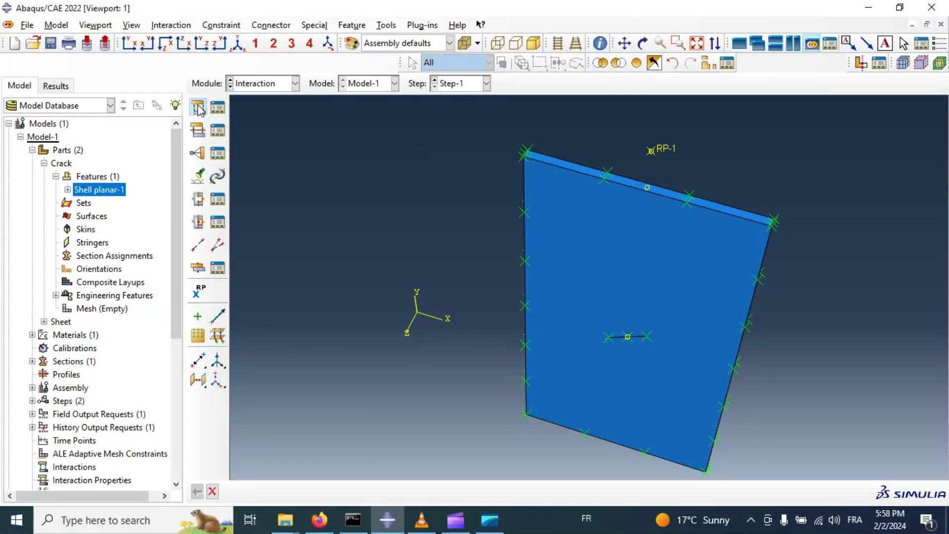
click(153, 159)
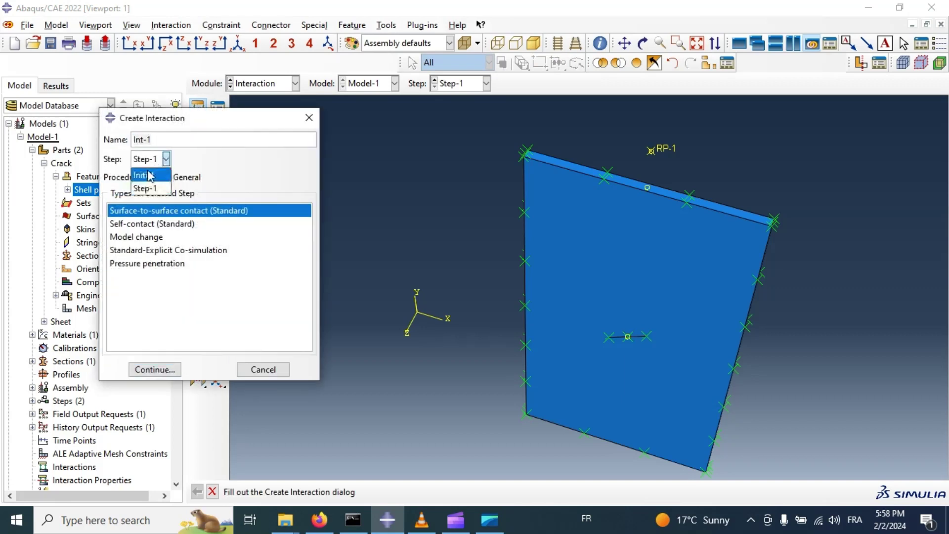
click(150, 176)
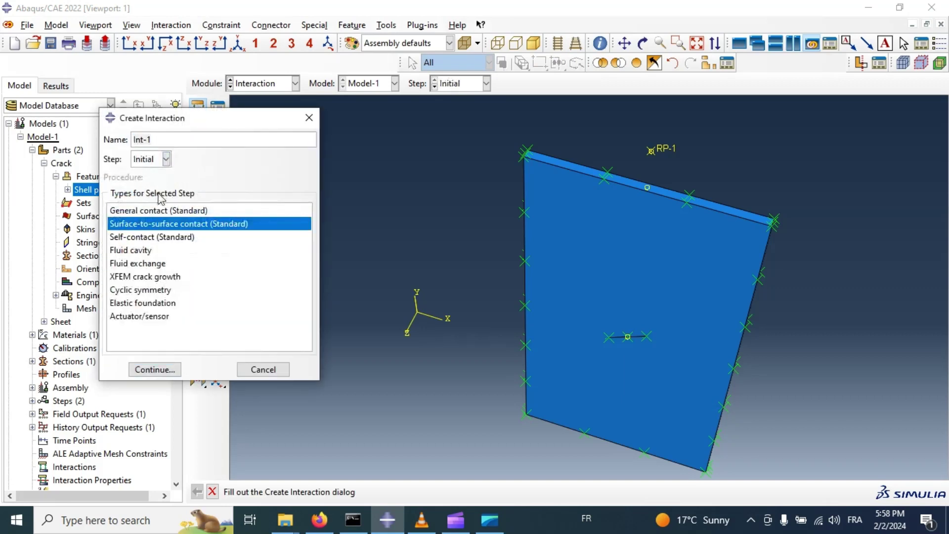
click(146, 278)
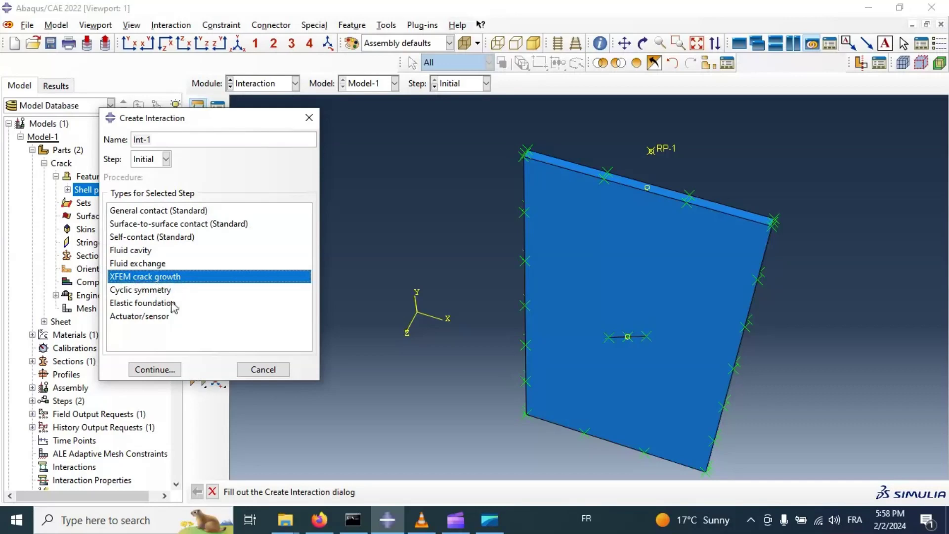
click(156, 369)
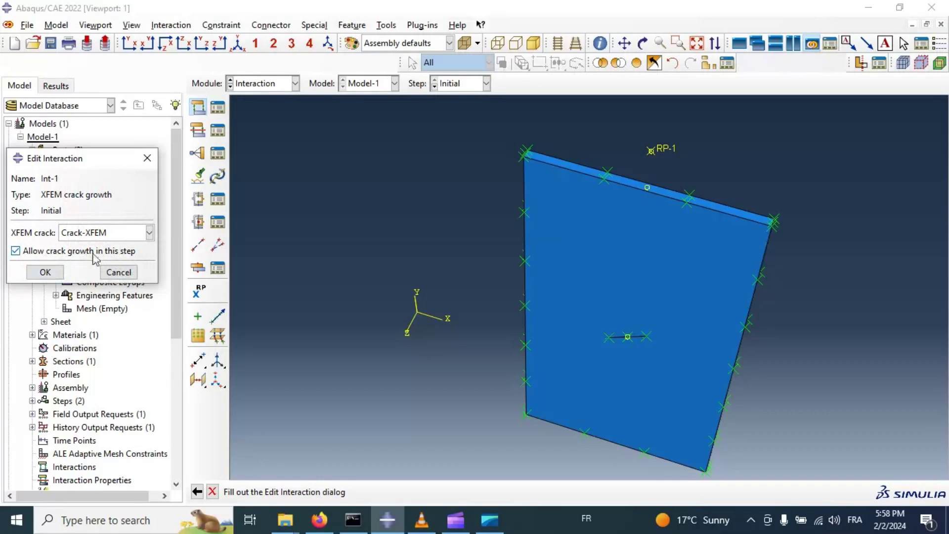
click(45, 273)
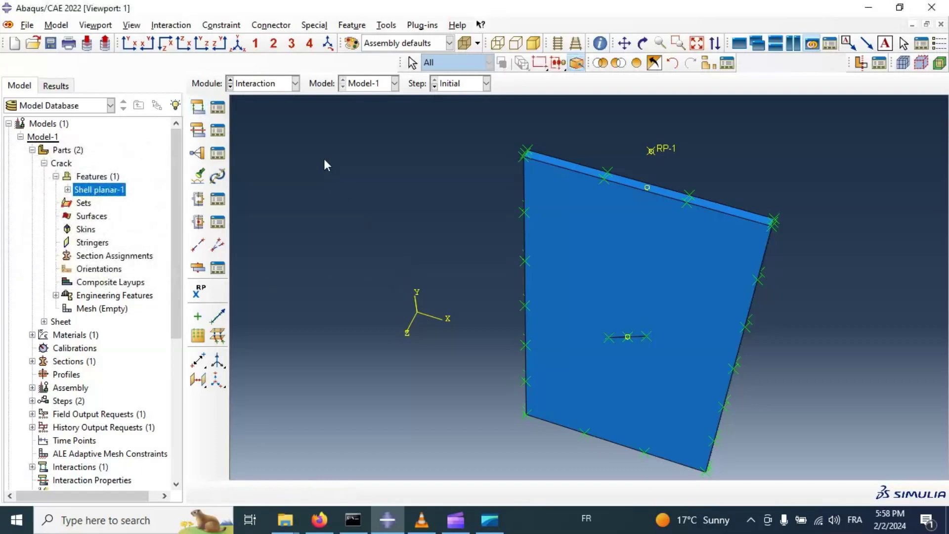
In the Load module, create a Symmetry/Antisymmetry/Encastre boundary condition in the Initial step that fixes the sheet's bottom face with ENCASTRE
click(279, 85)
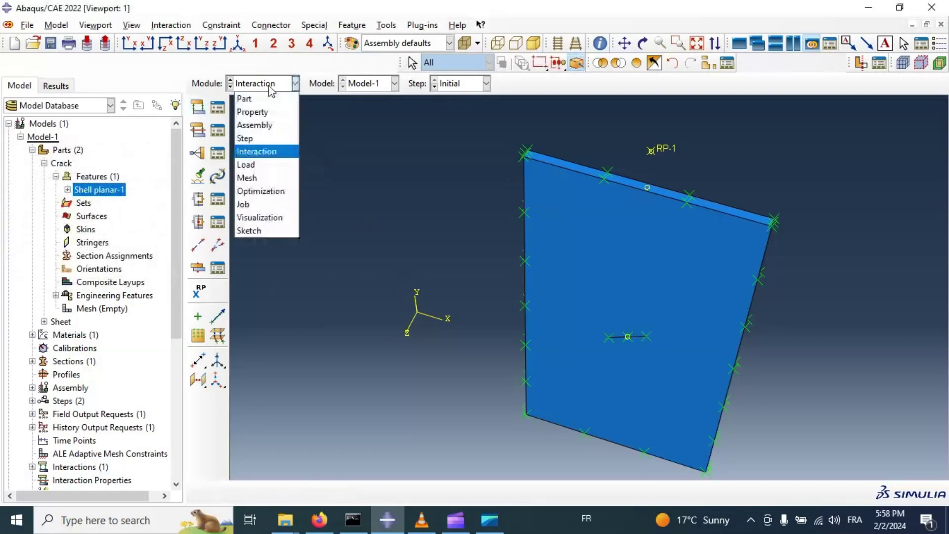
click(266, 170)
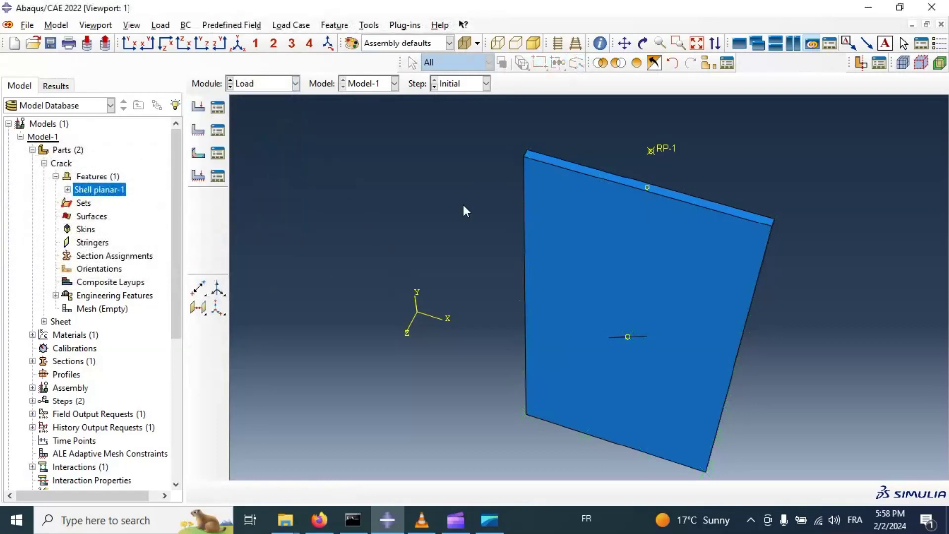
click(198, 130)
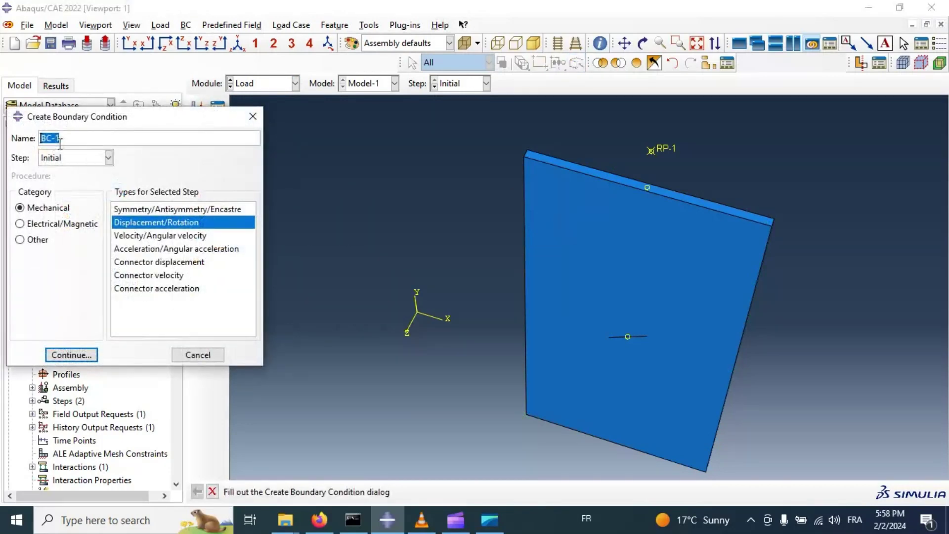
click(147, 209)
click(92, 357)
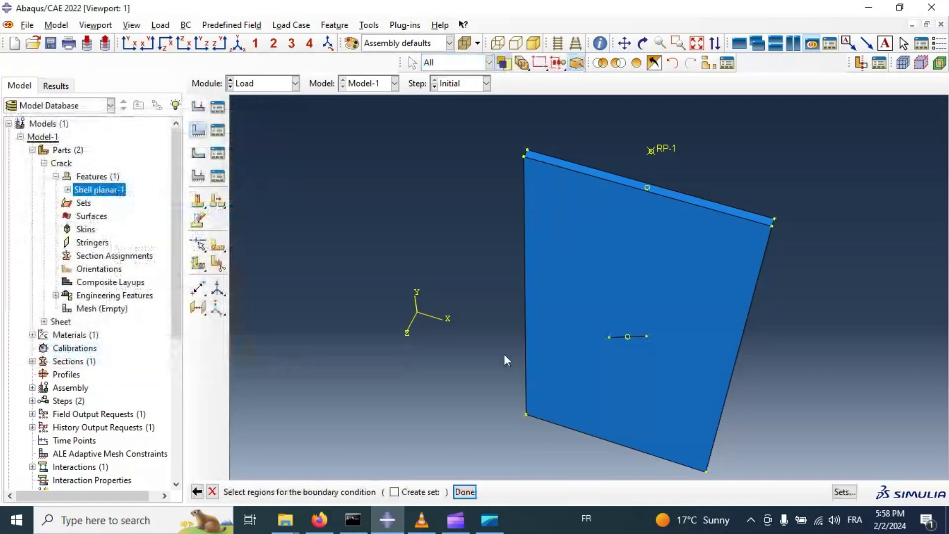
ctrl+alt+drag(598, 365, 573, 262)
click(588, 335)
click(465, 492)
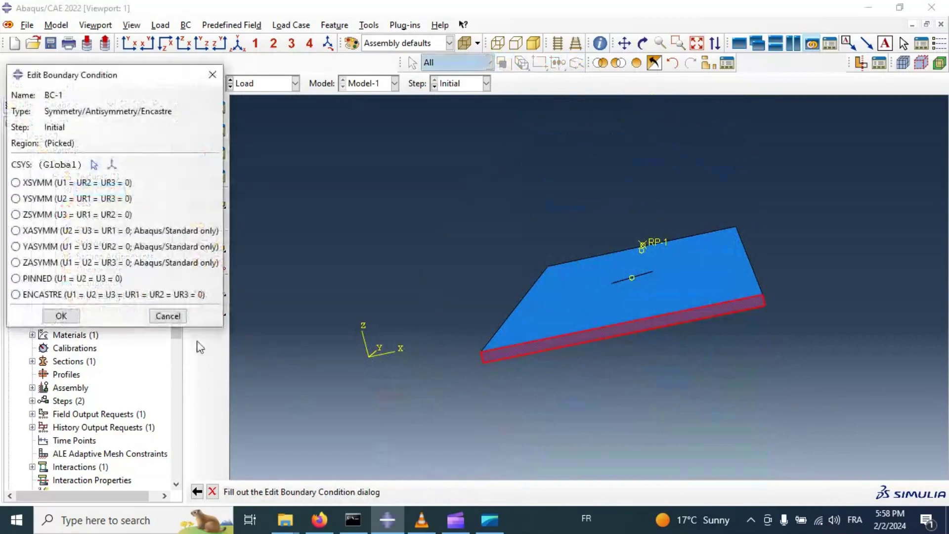
click(57, 296)
click(59, 316)
In the Interaction module, create a Coupling constraint with RP-1 as the control point and the sheet's top face as the constrained surface
ctrl+alt+drag(608, 224, 585, 273)
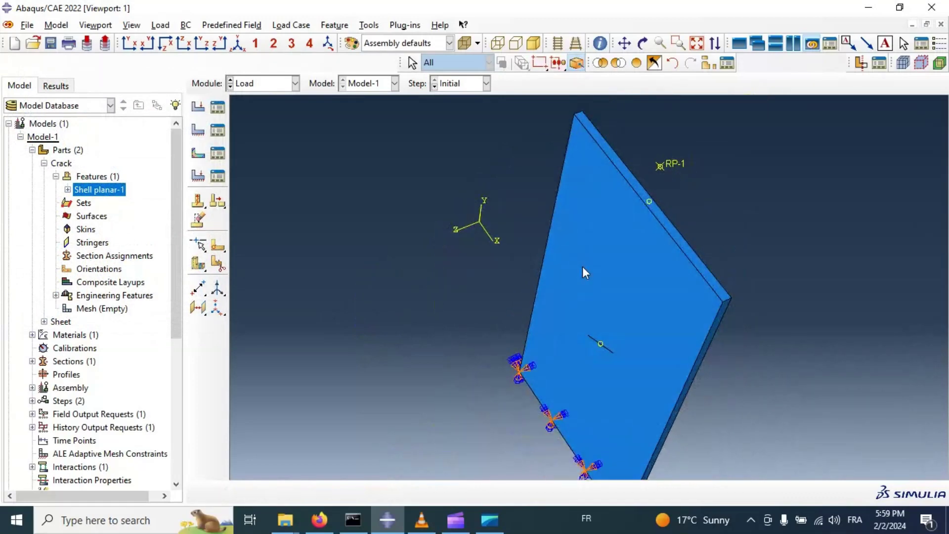
click(265, 87)
click(259, 150)
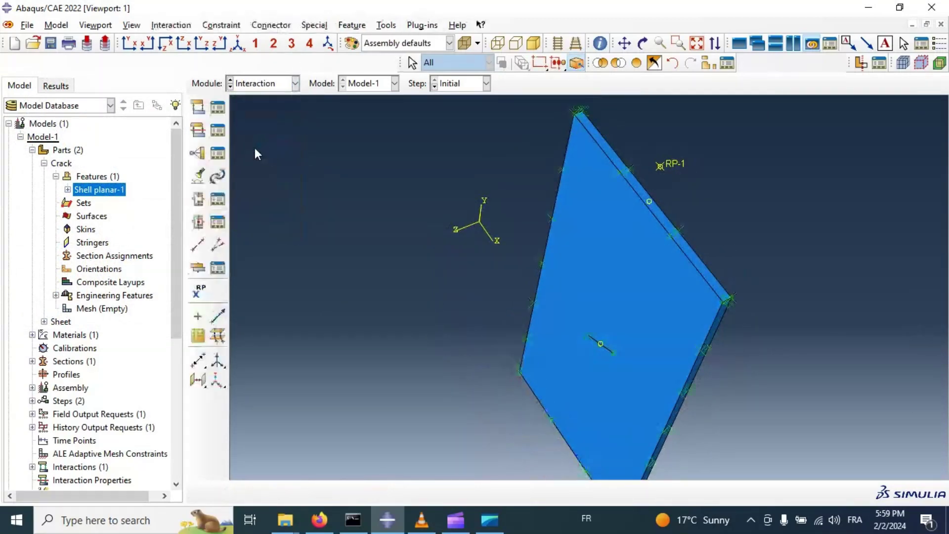
click(218, 154)
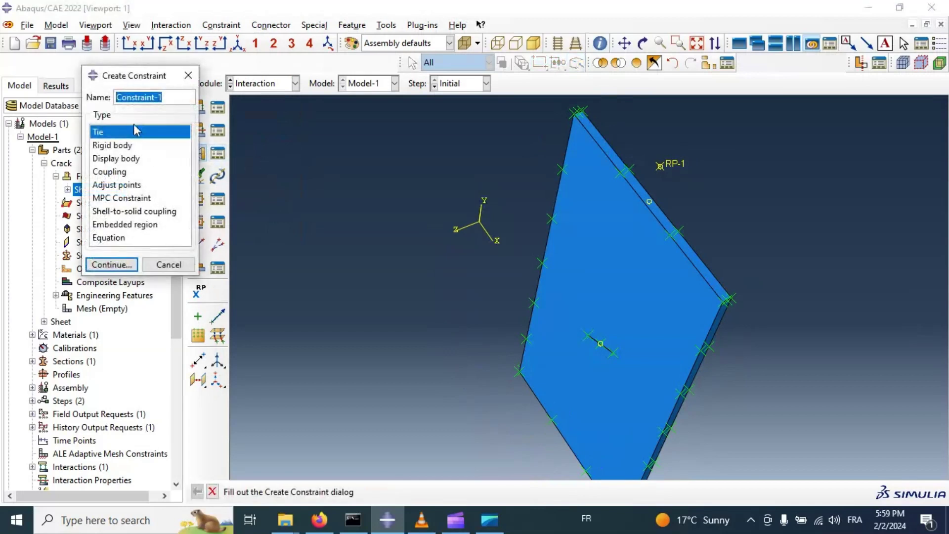
click(118, 172)
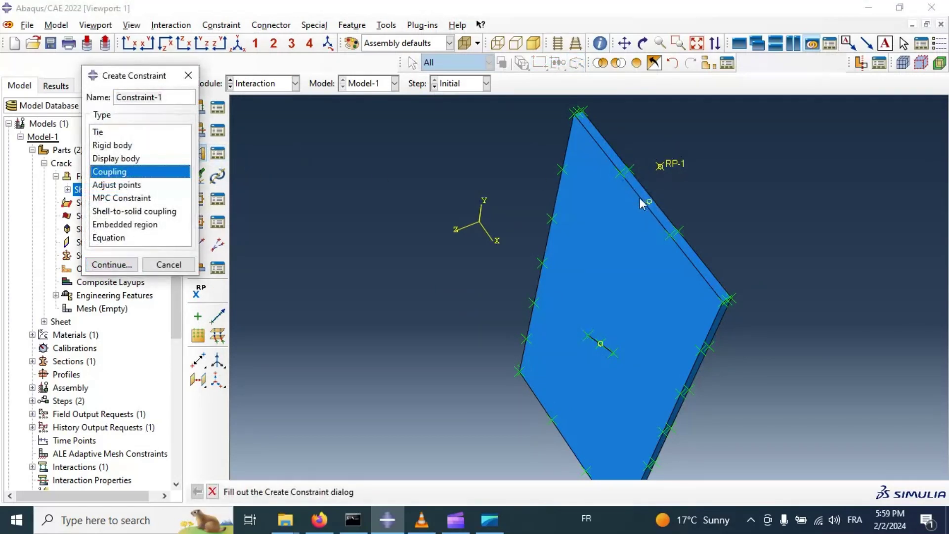
click(108, 264)
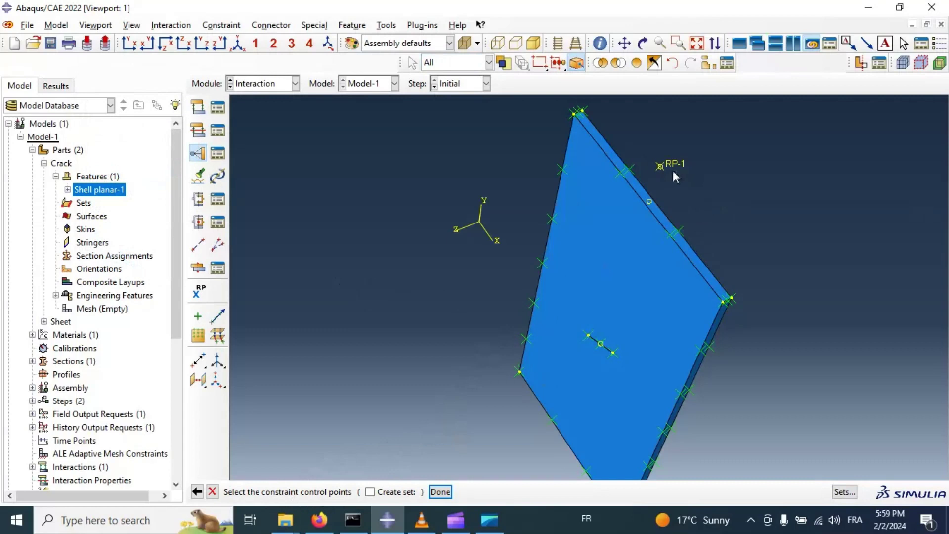
click(440, 491)
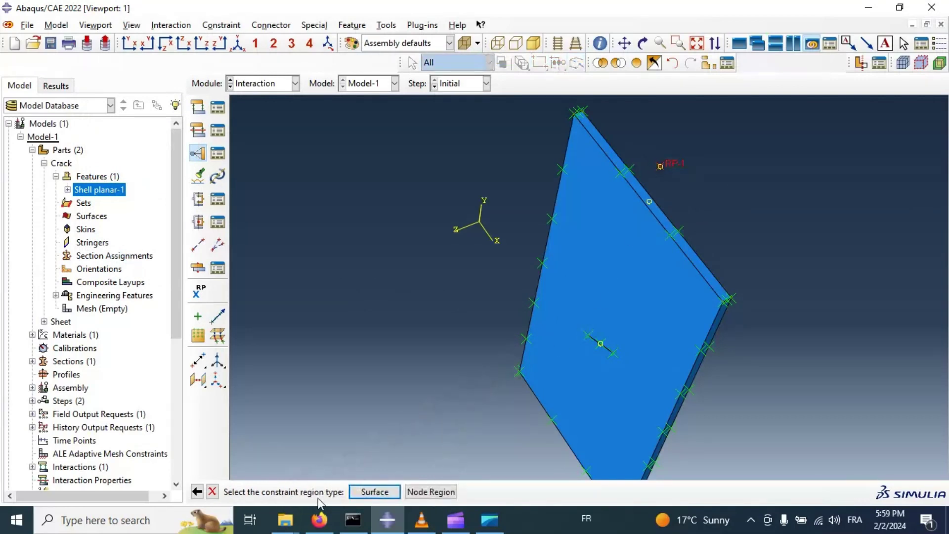
click(375, 492)
click(663, 215)
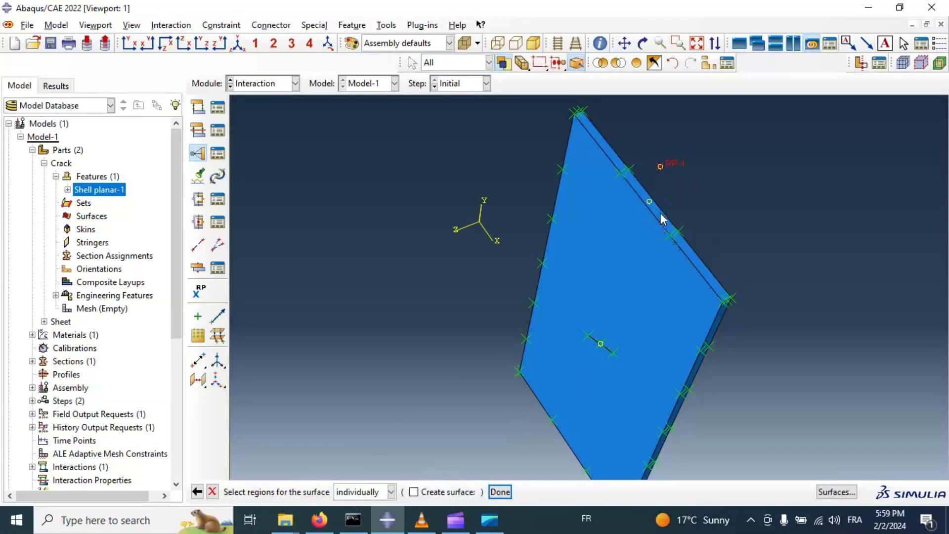
click(500, 491)
click(216, 375)
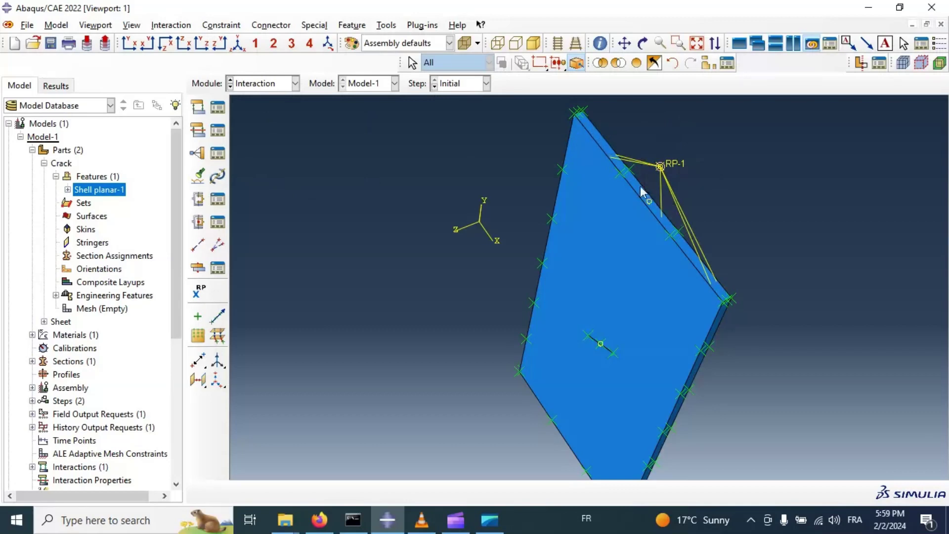
In the Load module, create a Displacement/Rotation boundary condition in the Initial step on RP-1, constraining U1, U3, UR1, UR2 and UR3
click(264, 89)
click(290, 162)
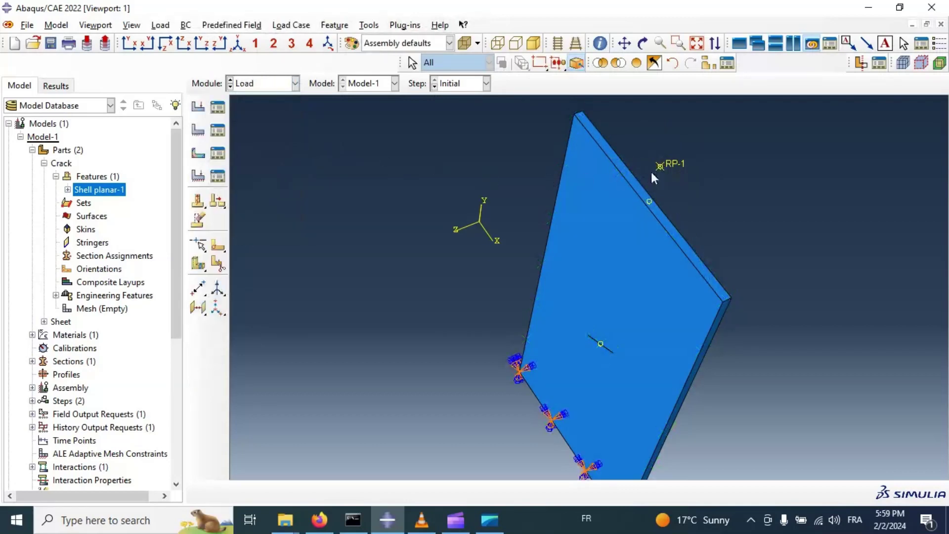
click(198, 132)
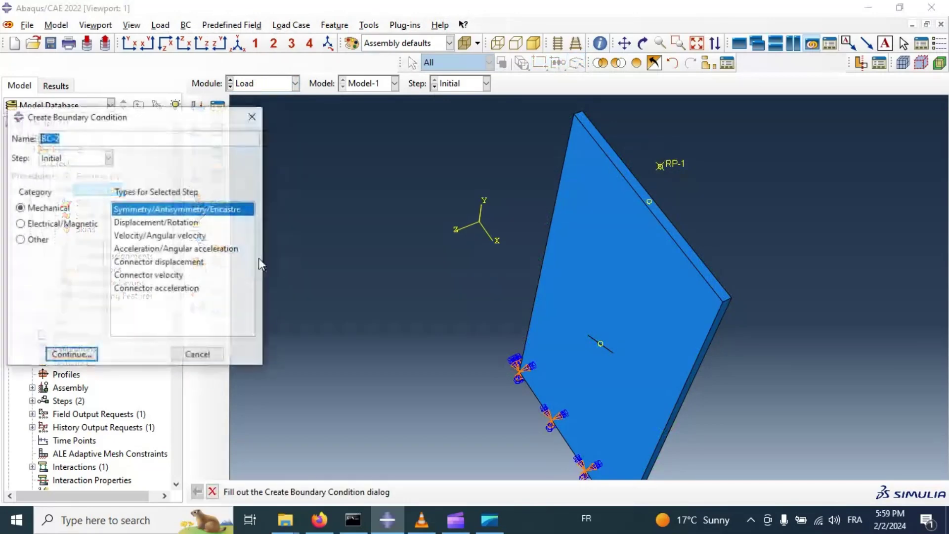
click(146, 222)
click(79, 356)
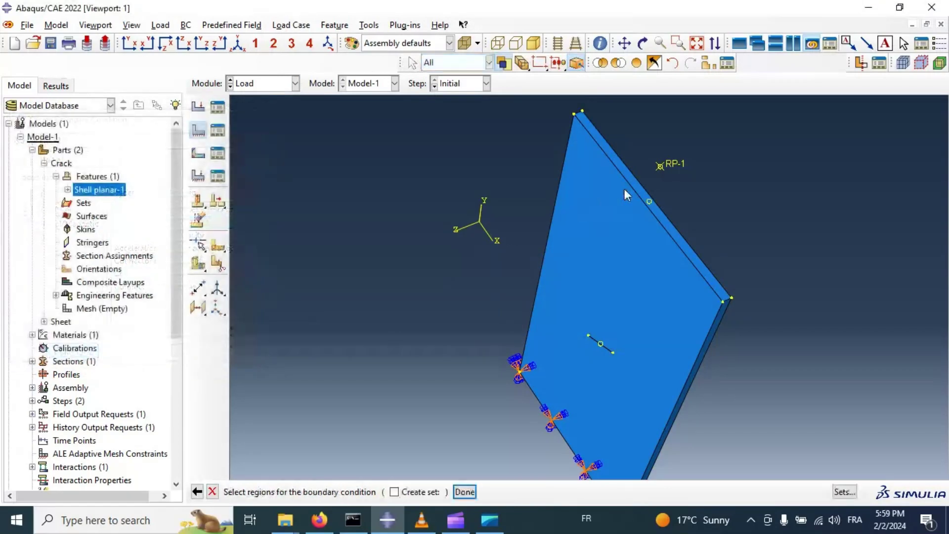
click(464, 491)
click(56, 192)
click(54, 223)
click(55, 239)
click(56, 254)
click(55, 272)
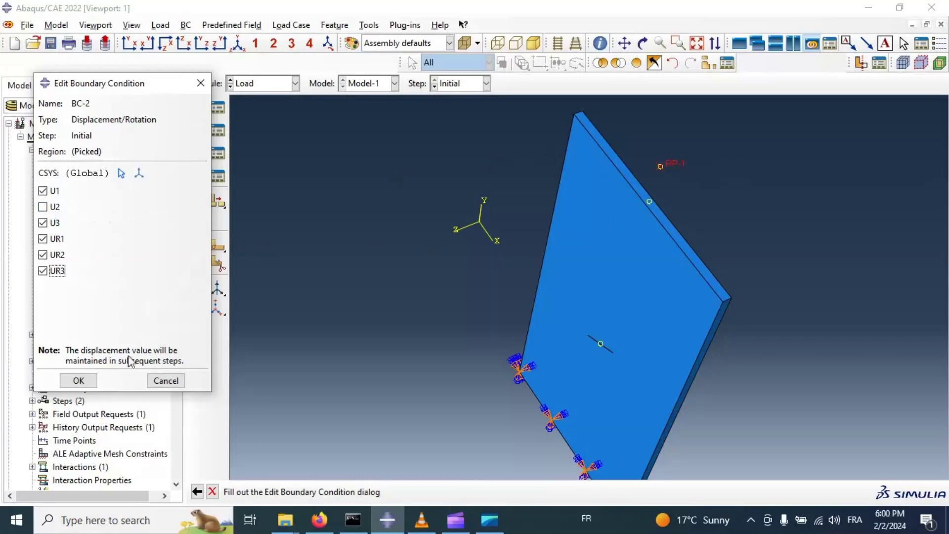
click(93, 382)
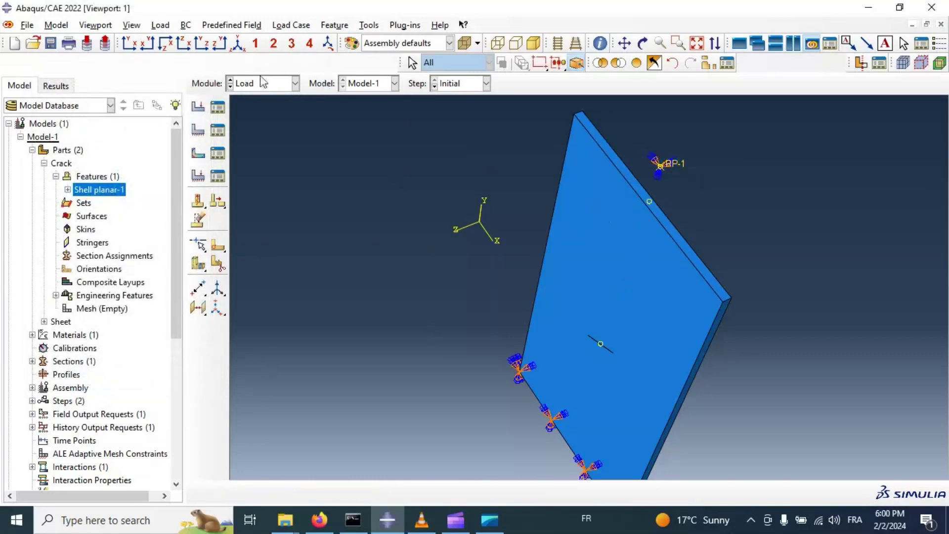
Create a mechanical concentrated force load in Step-1 on RP-1 with CF2 set to 1000
click(198, 129)
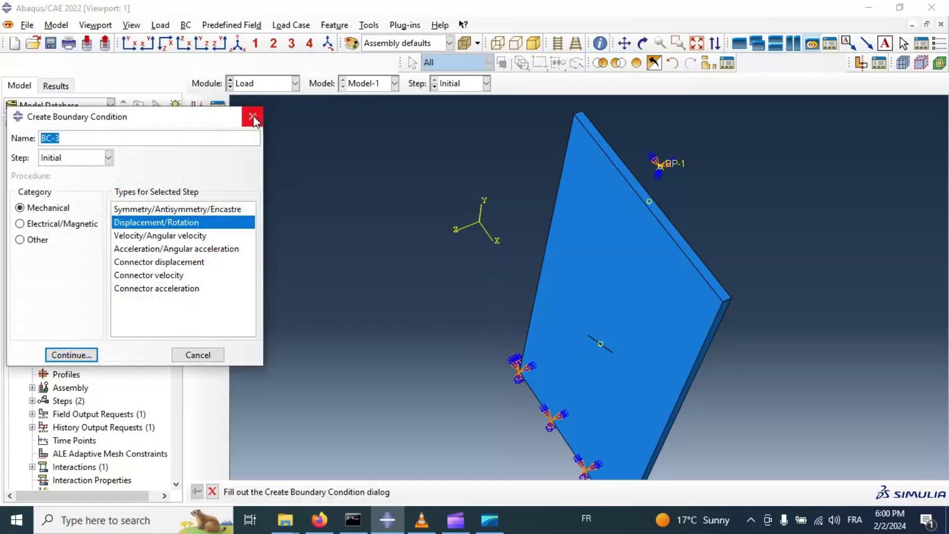
click(254, 120)
click(218, 107)
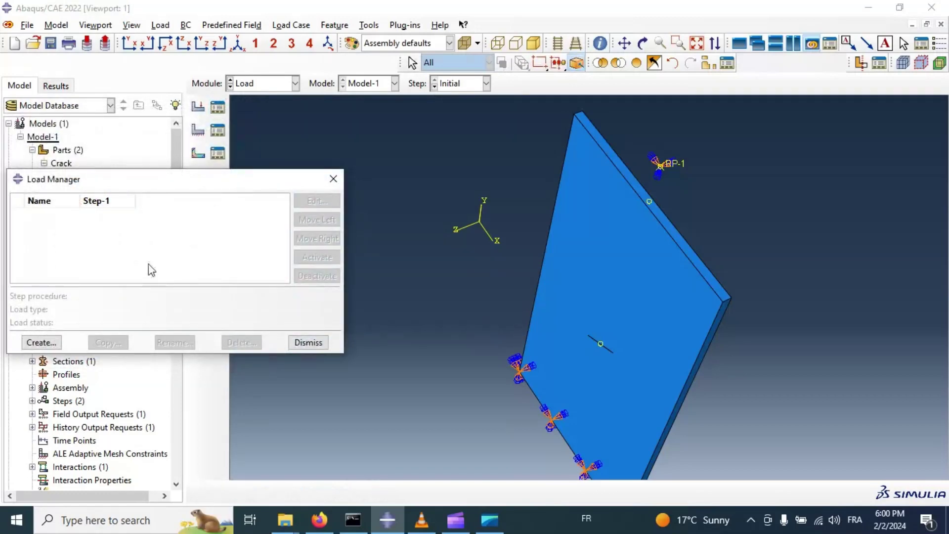
click(54, 341)
click(87, 237)
click(94, 263)
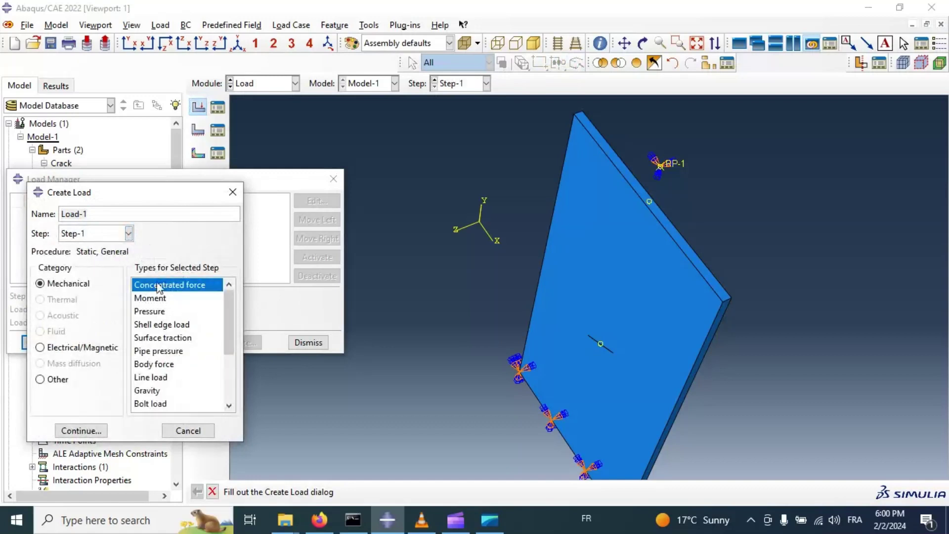
click(97, 434)
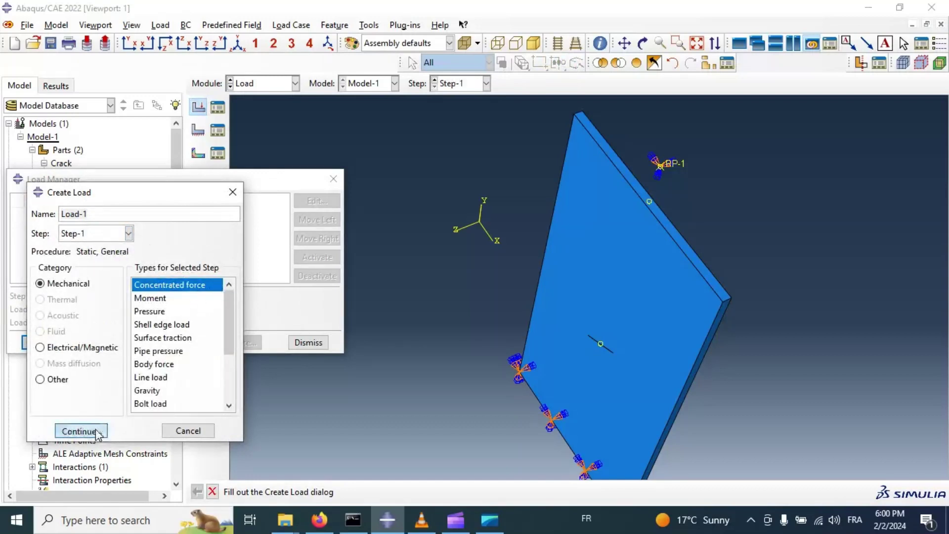
click(661, 166)
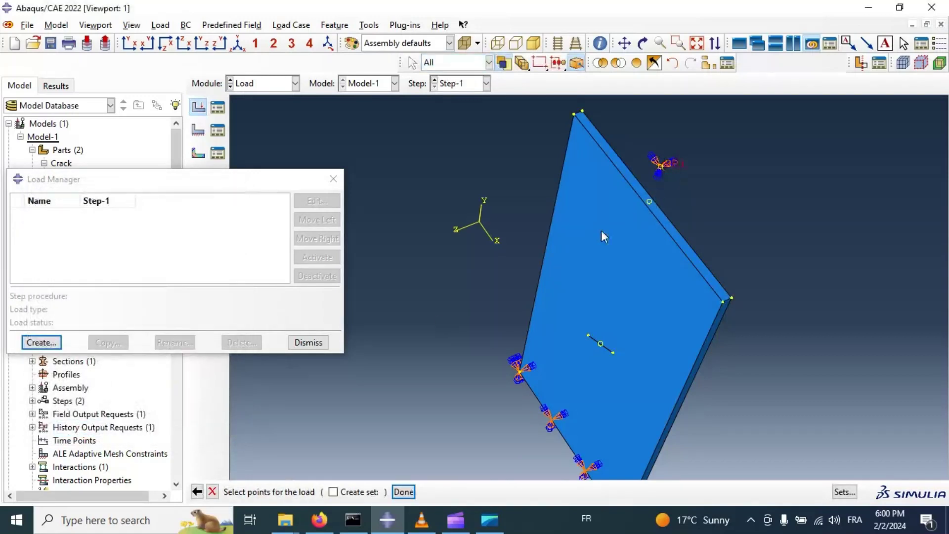
click(402, 491)
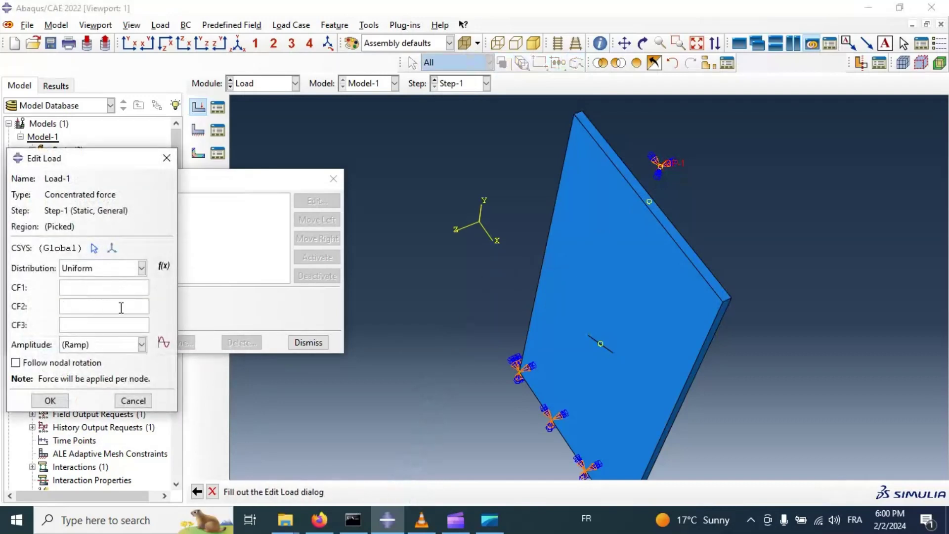
click(90, 306)
text(1000)
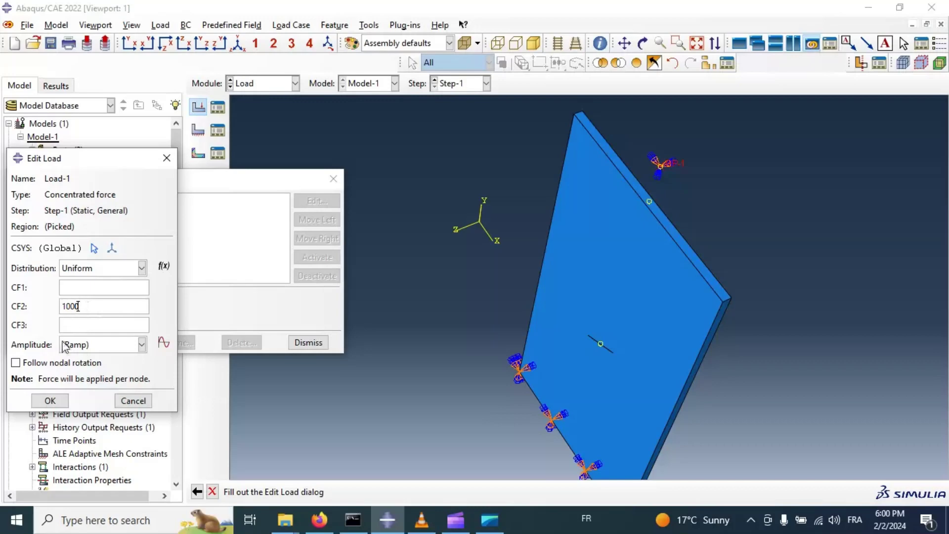
click(49, 400)
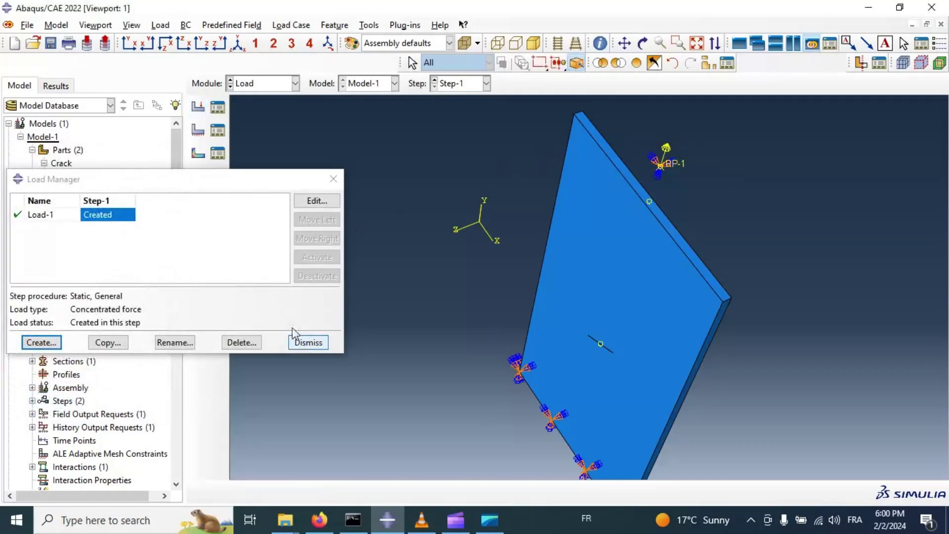
Open Load-1 for editing and create a tabular amplitude named Amp-1 for it
click(317, 201)
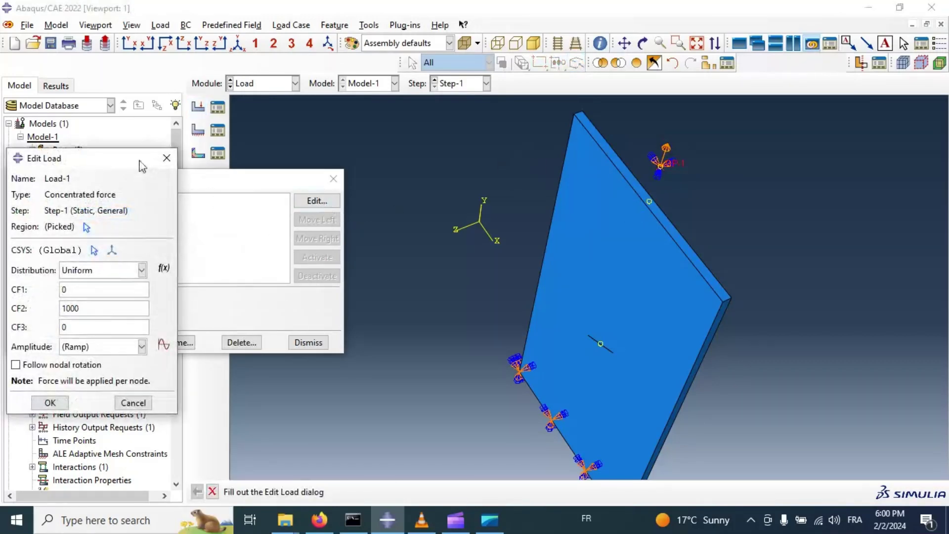
drag(143, 159, 303, 94)
click(324, 279)
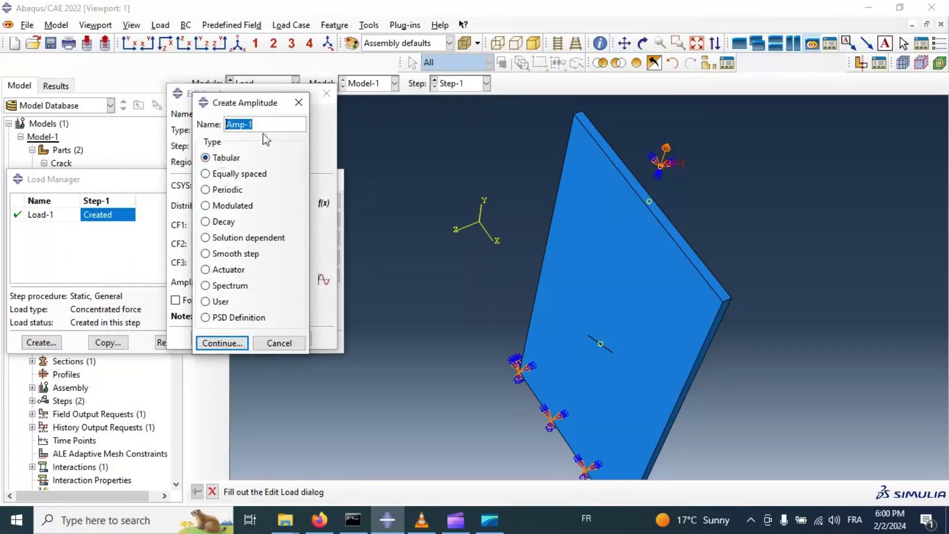
click(240, 341)
Fill Amp-1 with time values from 0 to 1 in 0.1 increments, each with an equal amplitude value
click(193, 249)
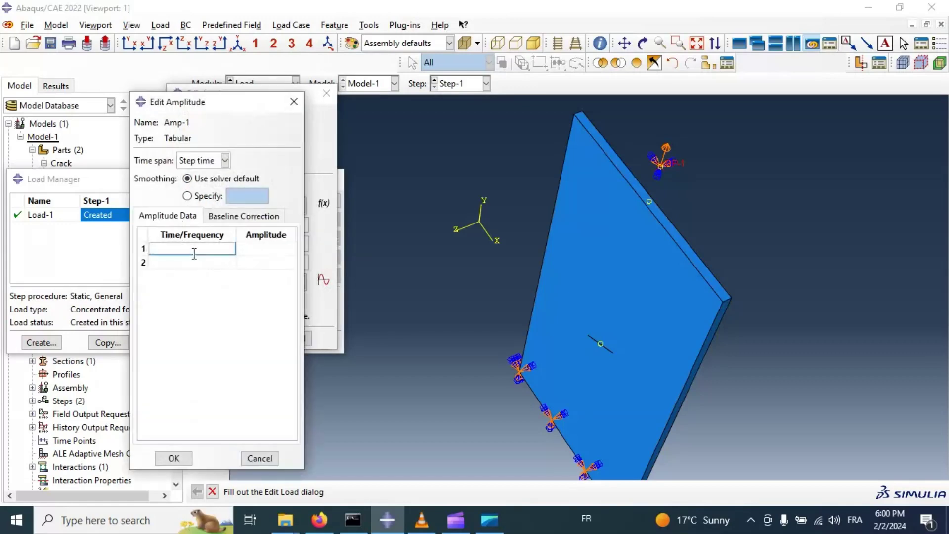
text(0)
key(Tab)
text(0)
key(Tab)
text(0.1)
key(Tab)
text(1.2)
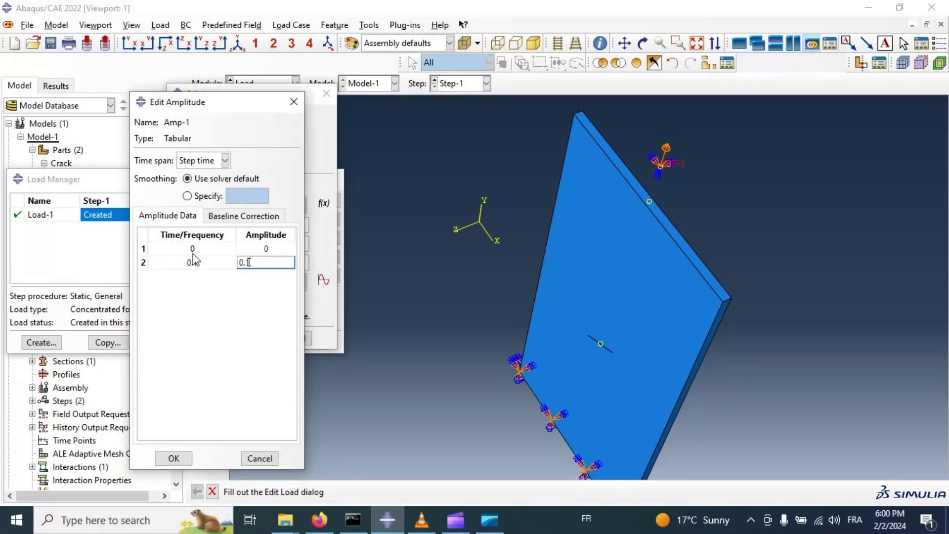
key(Tab)
text(0.2)
key(Tab)
text(0.2)
key(Tab)
text(0.3)
key(Tab)
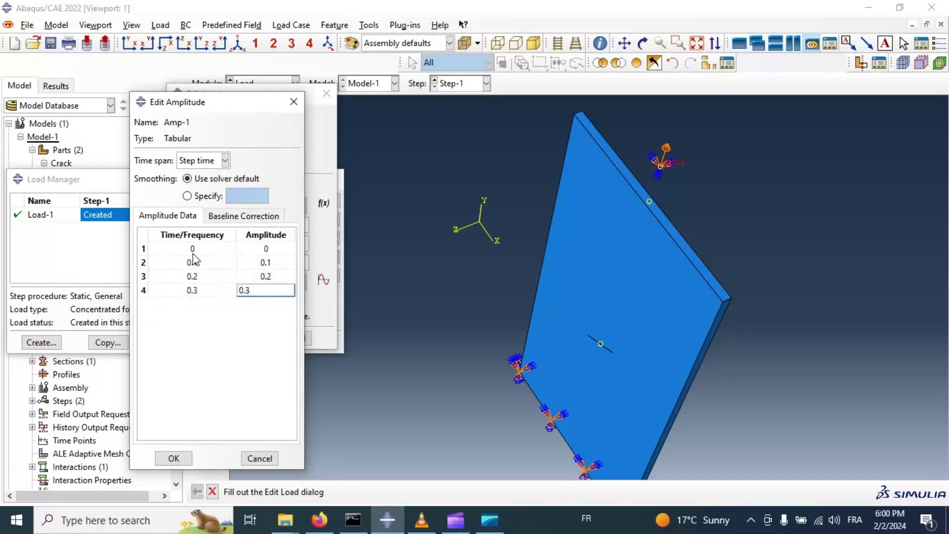
key(Tab)
text(0.4)
key(Tab)
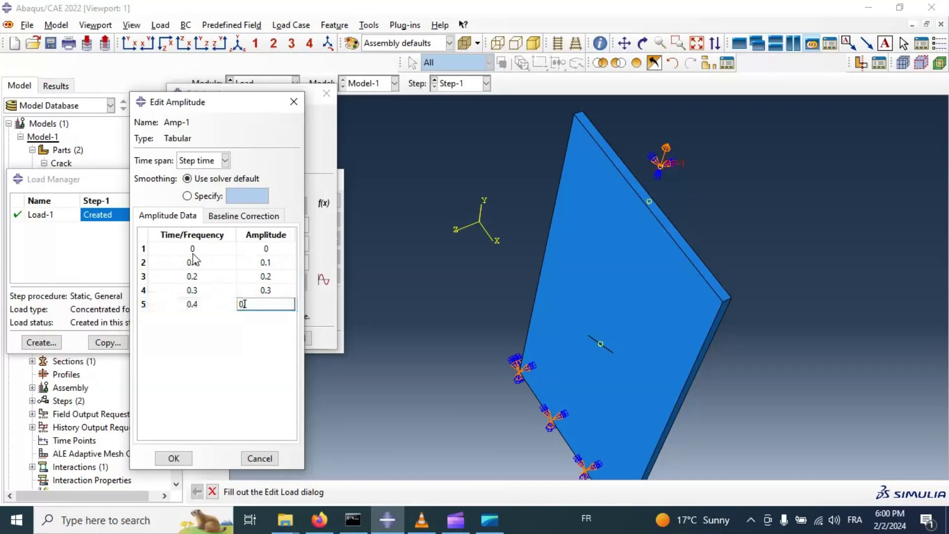
key(Tab)
text(0.5)
key(Tab)
text(0.5)
key(Tab)
key(Tab)
text(0.6)
key(Tab)
text(0.7)
key(Tab)
text(0.7)
key(Tab)
text(0.8)
key(Tab)
text(0.)
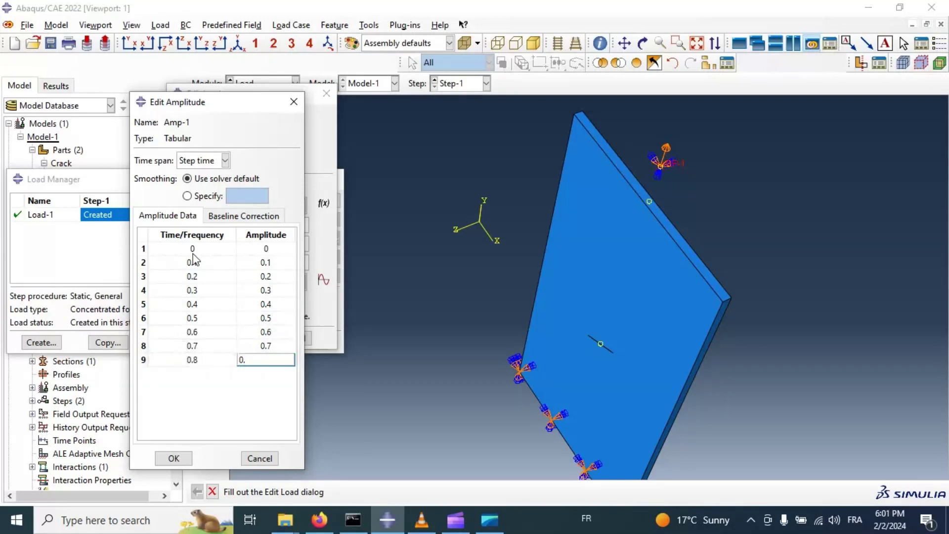
text(8)
key(Tab)
text(0.9)
key(Tab)
text(0.9)
key(Tab)
text(1)
key(Tab)
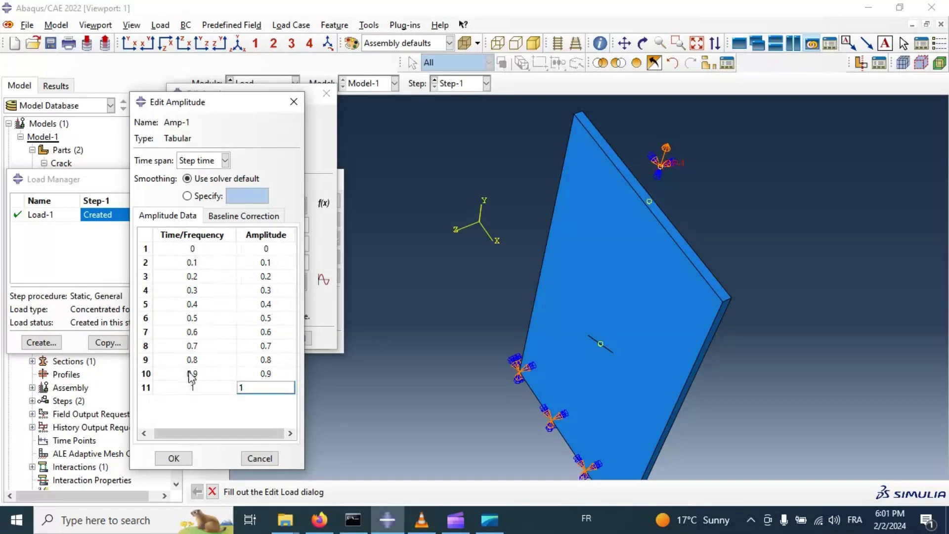
click(180, 464)
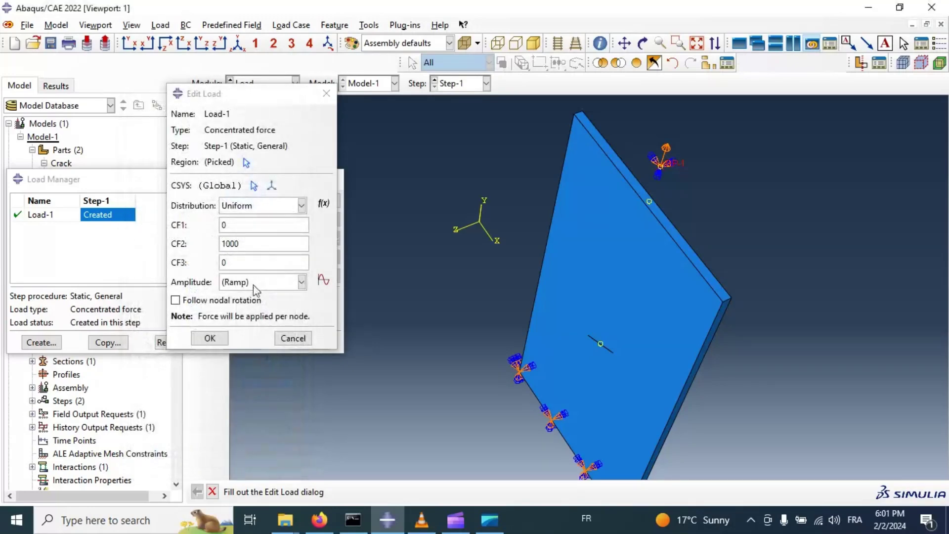
Assign the Amp-1 amplitude to Load-1 and close the load manager
click(253, 285)
click(241, 315)
click(217, 340)
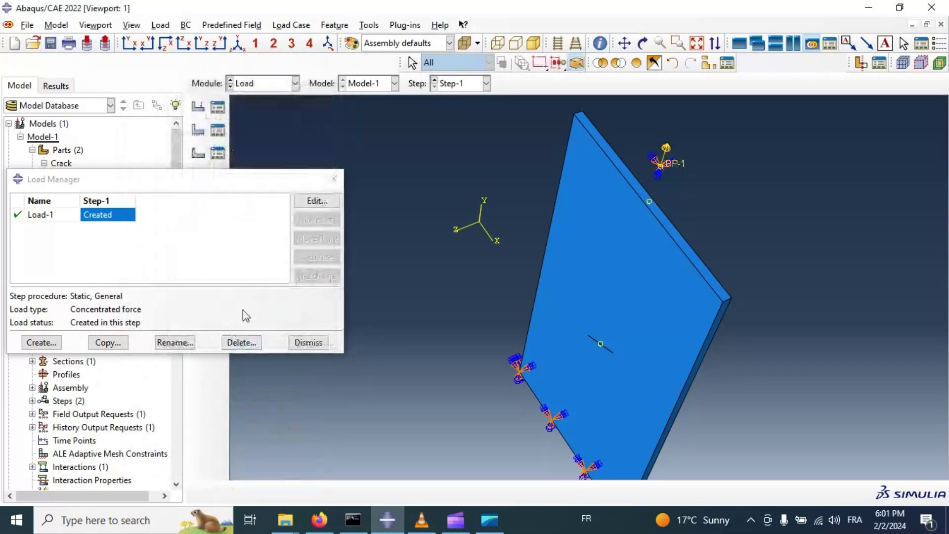
drag(228, 181, 316, 128)
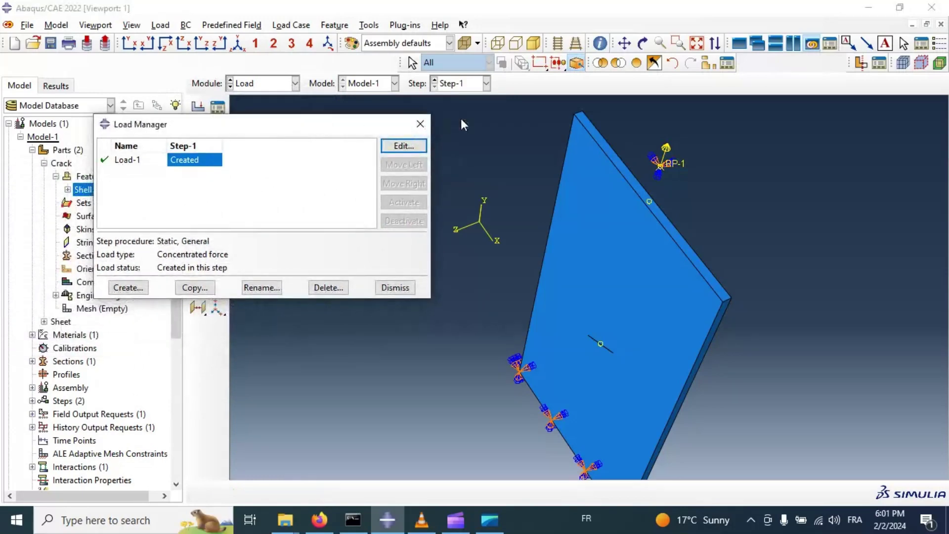
click(422, 122)
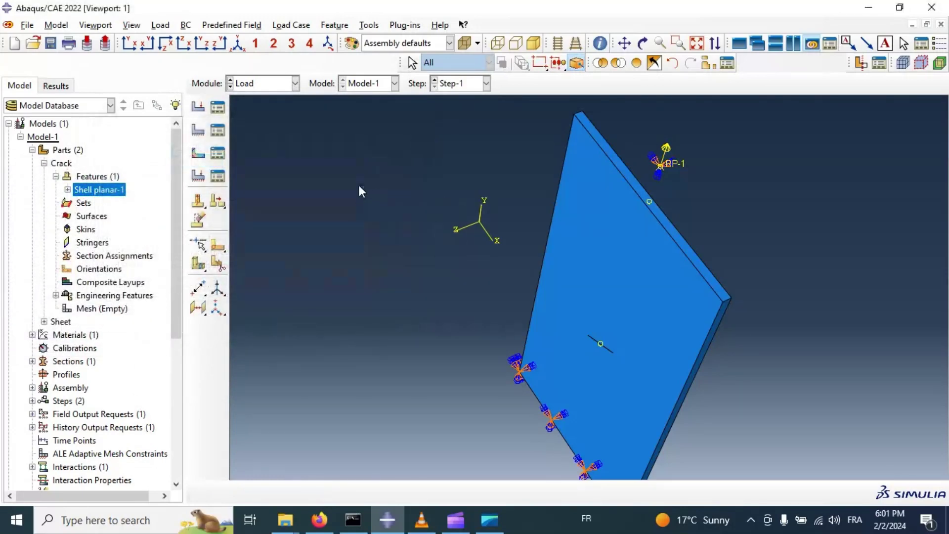
In the Mesh module, seed the Sheet part with an approximate global size of 2.5
scroll(359, 186, down, 2)
click(280, 86)
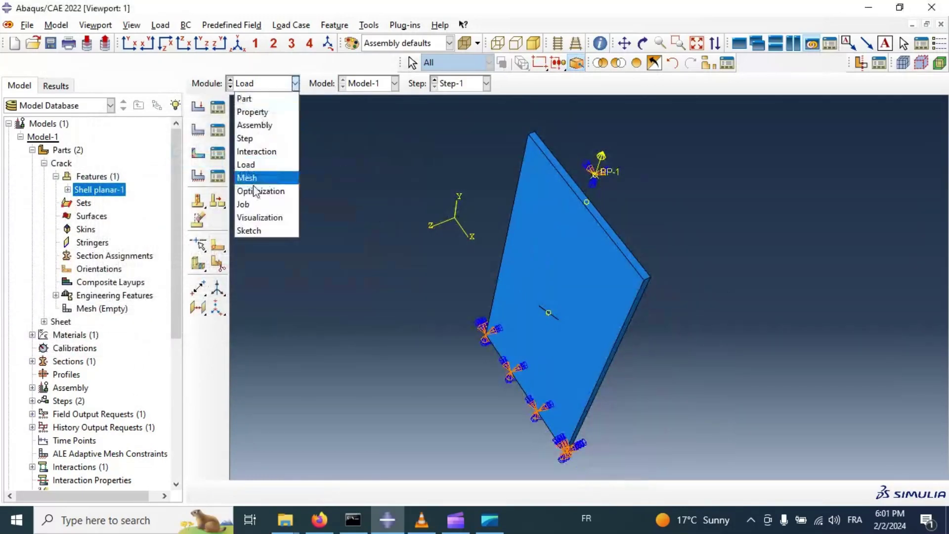
click(283, 180)
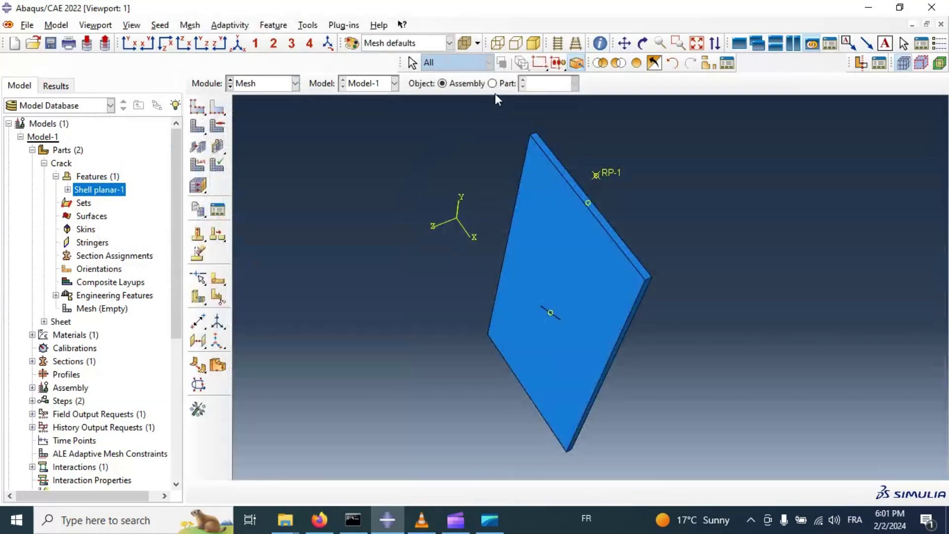
click(492, 84)
click(541, 84)
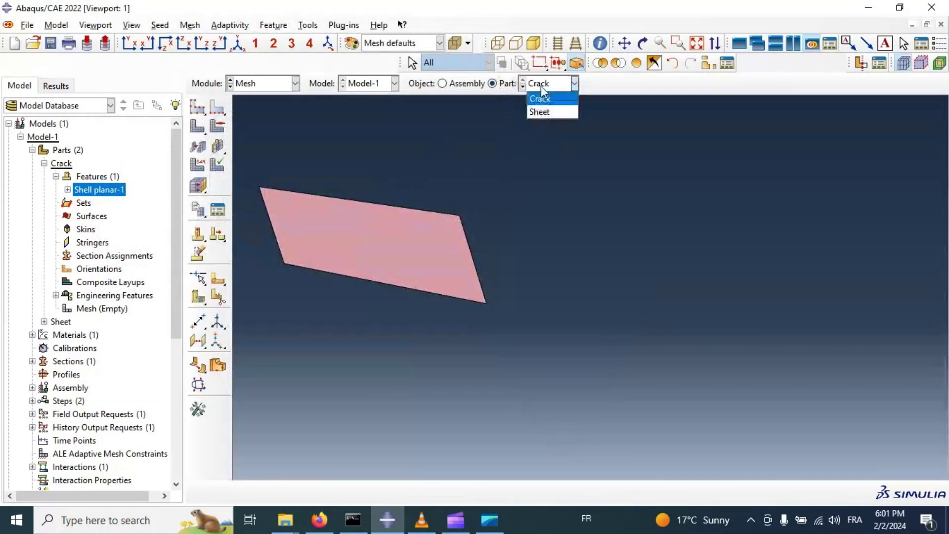
click(546, 111)
click(217, 107)
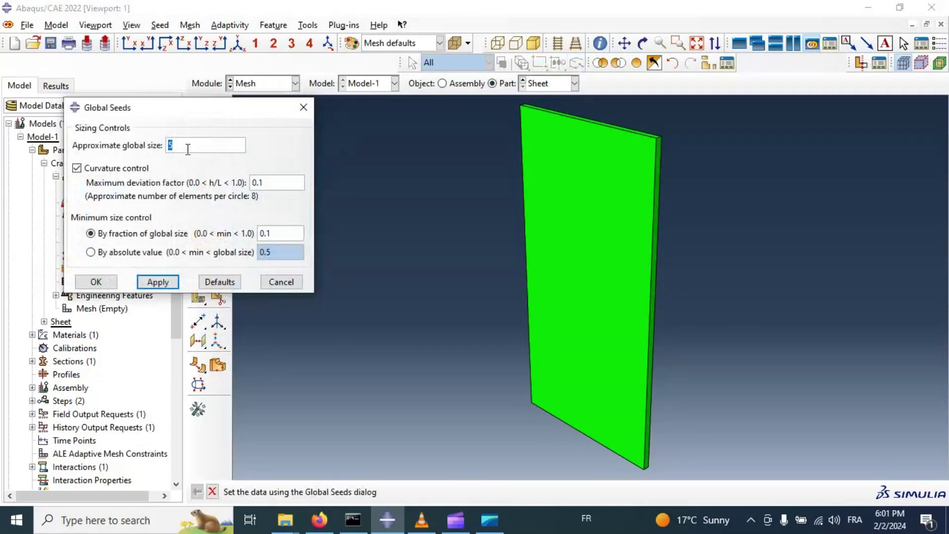
text(2.5)
click(158, 281)
click(99, 282)
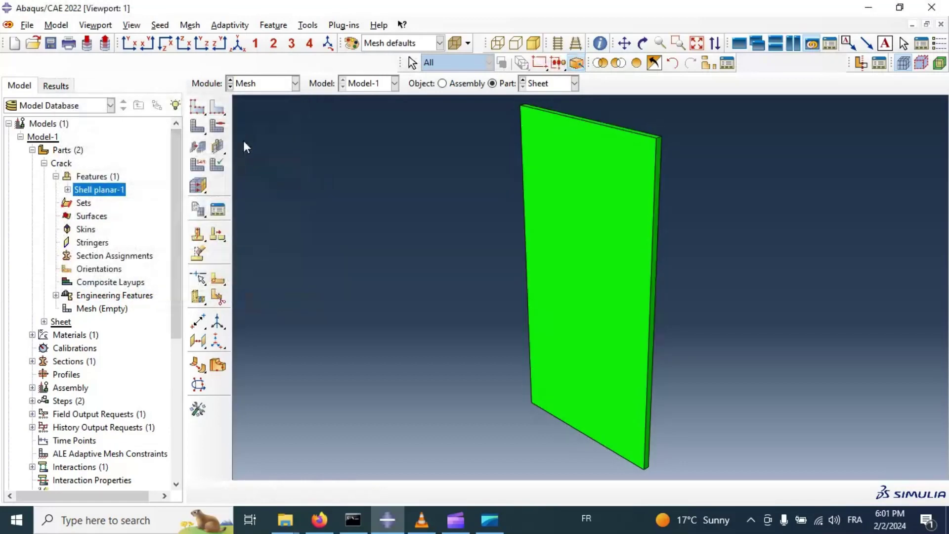
Mesh the Sheet part
click(198, 126)
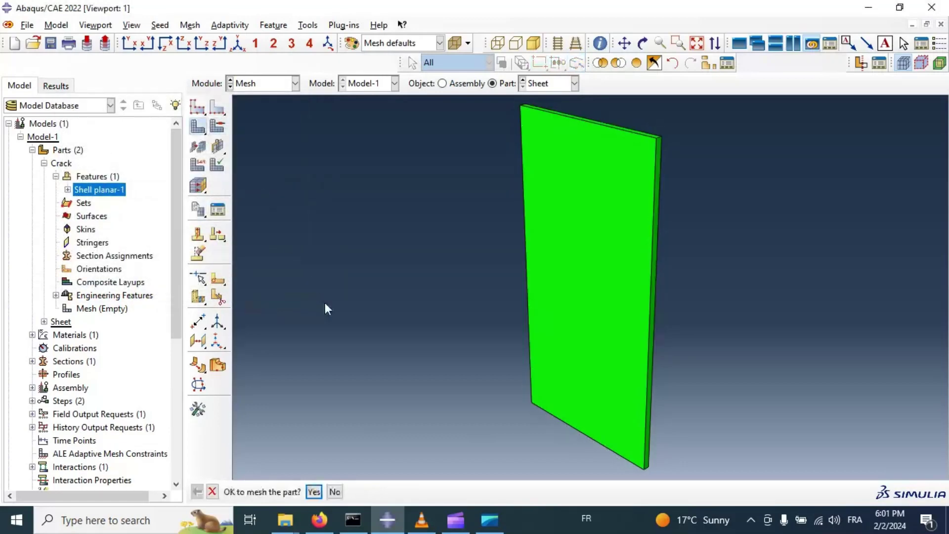
click(314, 491)
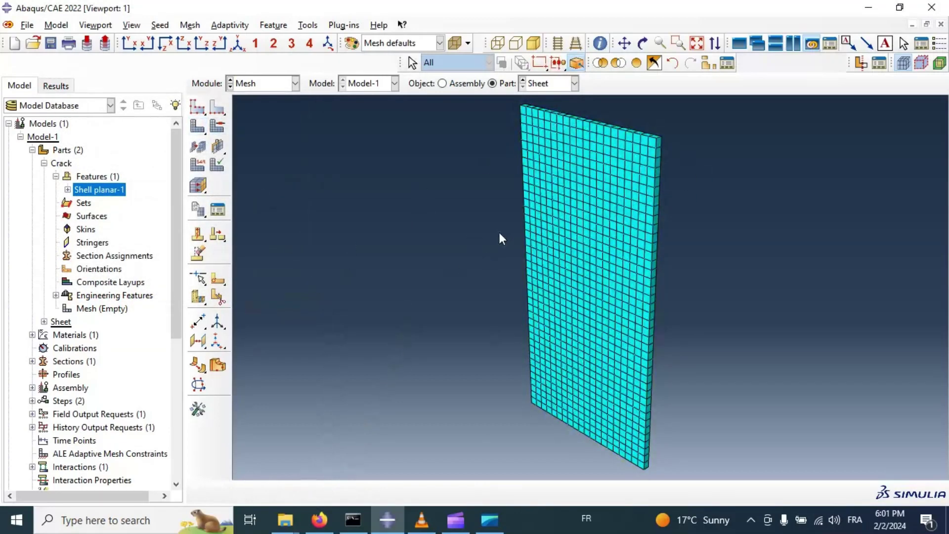
scroll(499, 232, down, 1)
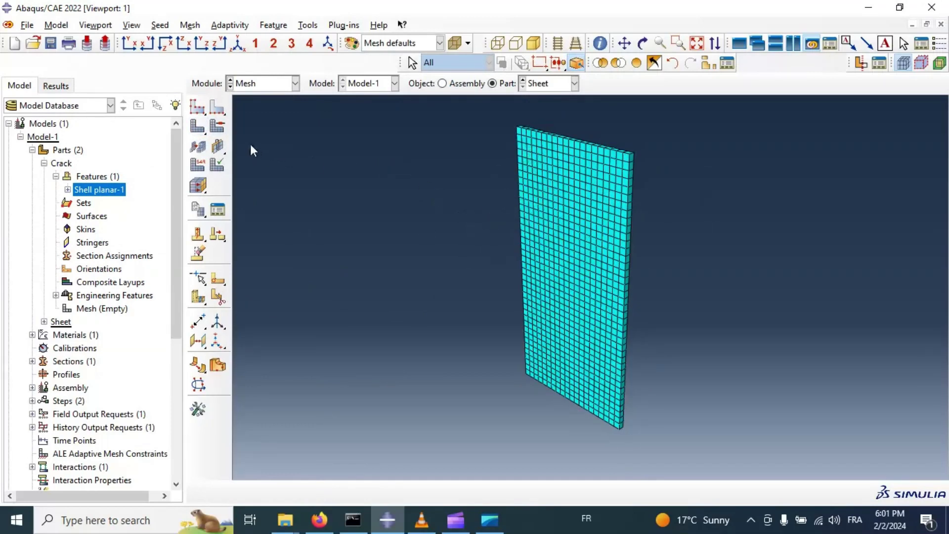
In the Job module, create job XFEM_1 for Model-1 and run its data check, accepting that Crack has no section assigned
click(259, 91)
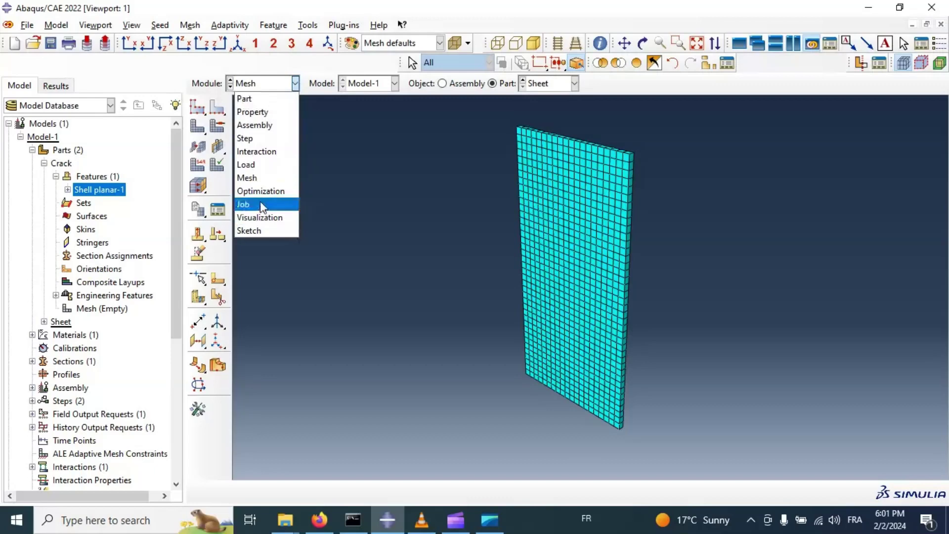
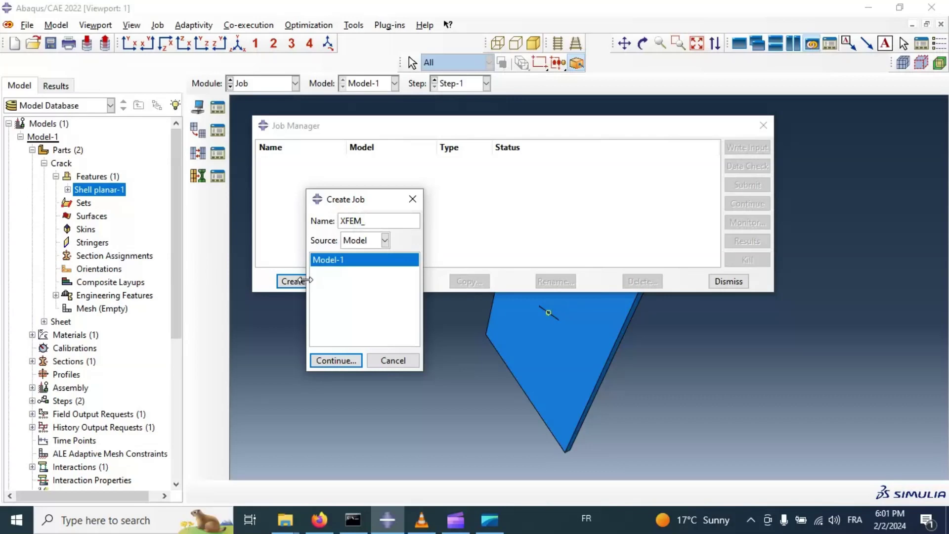
click(328, 360)
click(255, 431)
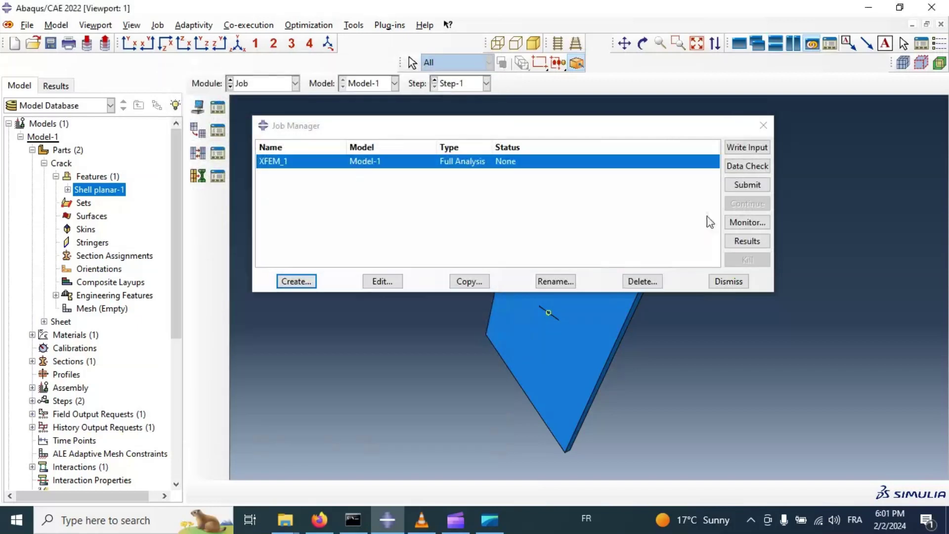
click(762, 169)
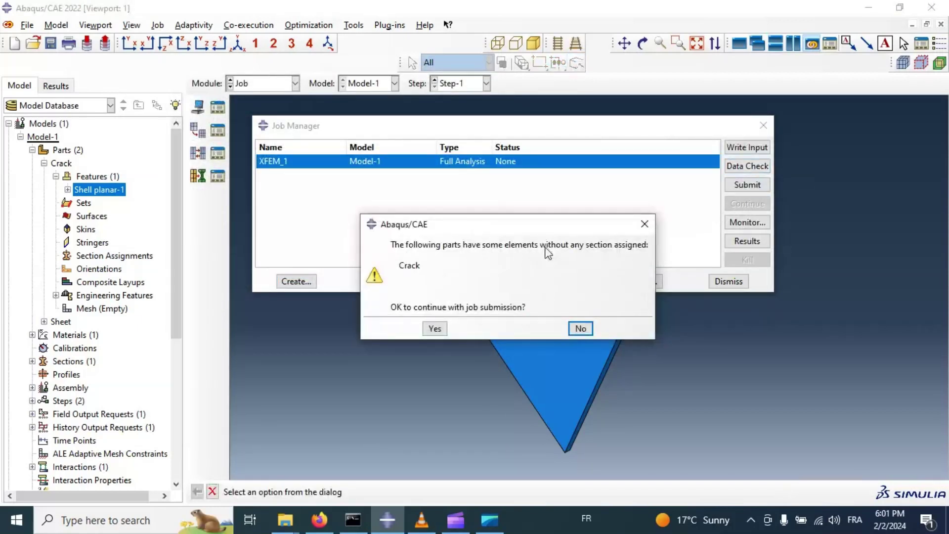
click(434, 328)
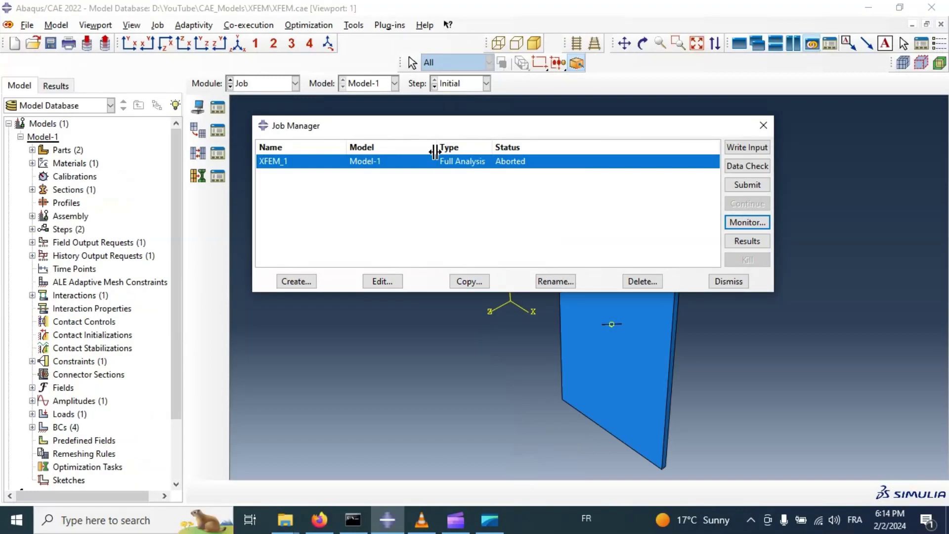
Examine the error messages of job XFEM_1 in its monitor
click(747, 222)
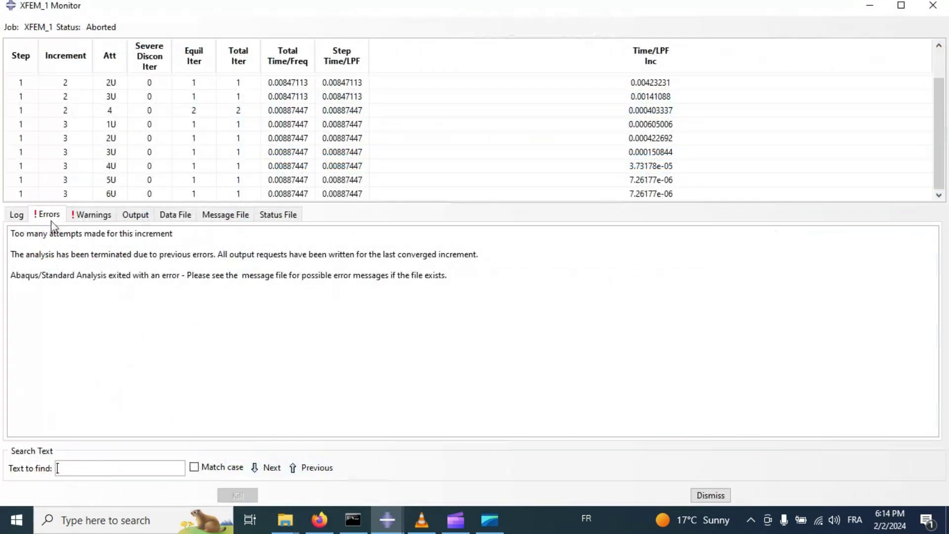
drag(188, 240, 8, 231)
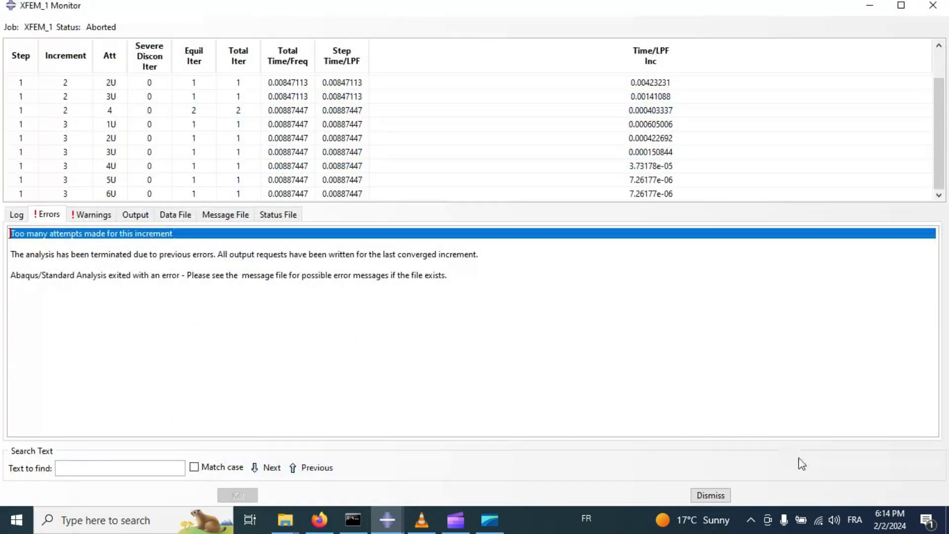
click(711, 495)
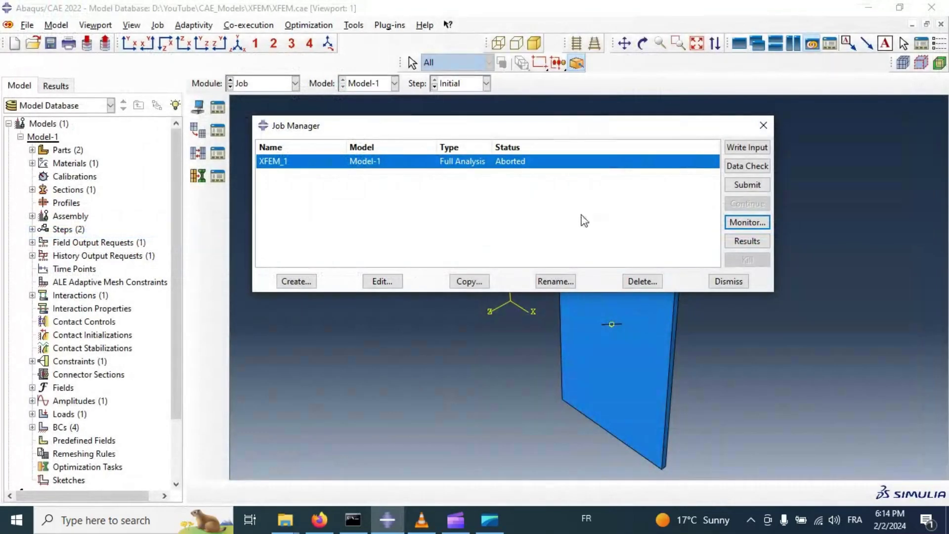
In the Step module, edit Step-1's general solution controls, specifying custom values and enabling Discontinuous analysis under time incrementation
click(290, 81)
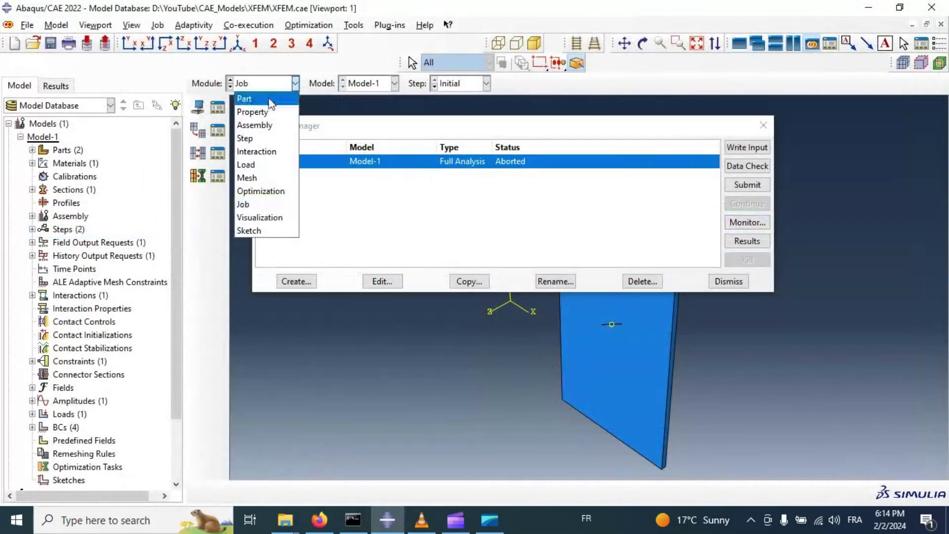
click(262, 140)
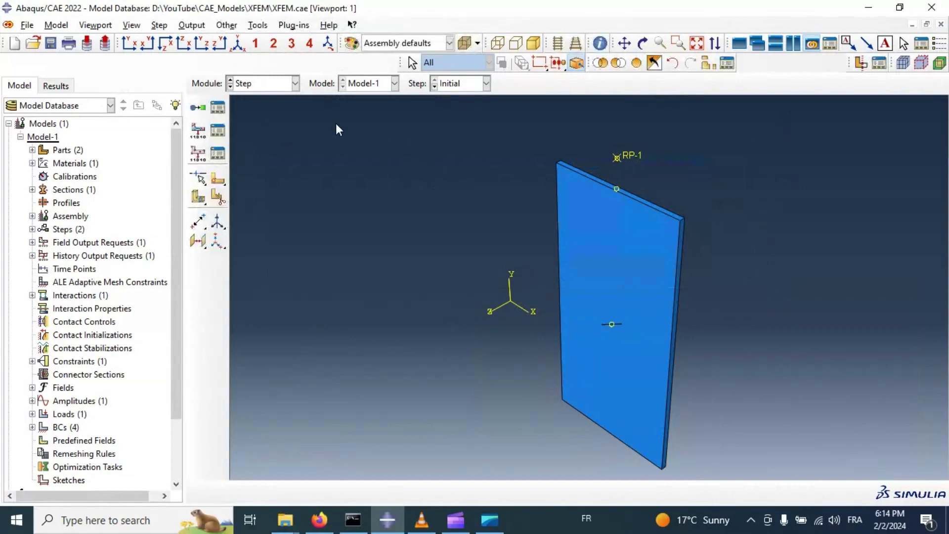
click(227, 25)
mouse_move(256, 87)
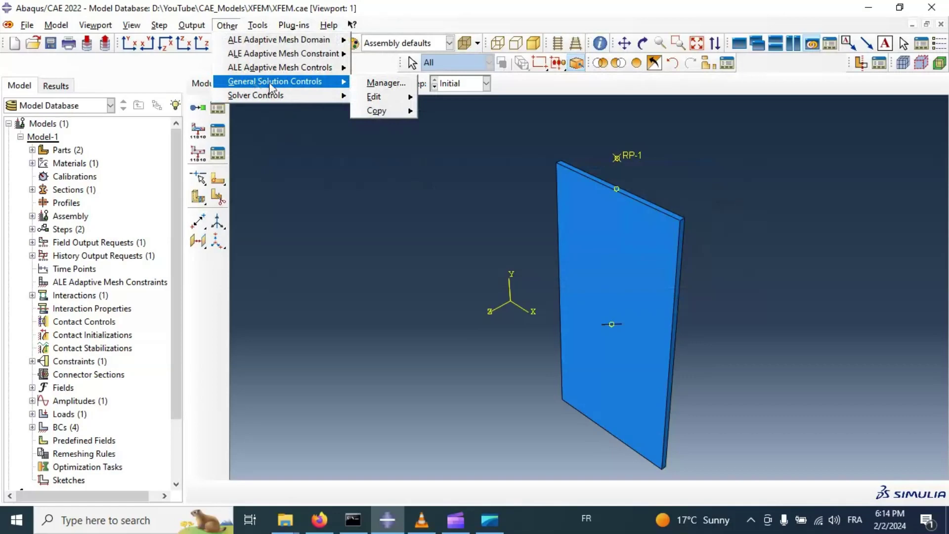
mouse_move(380, 97)
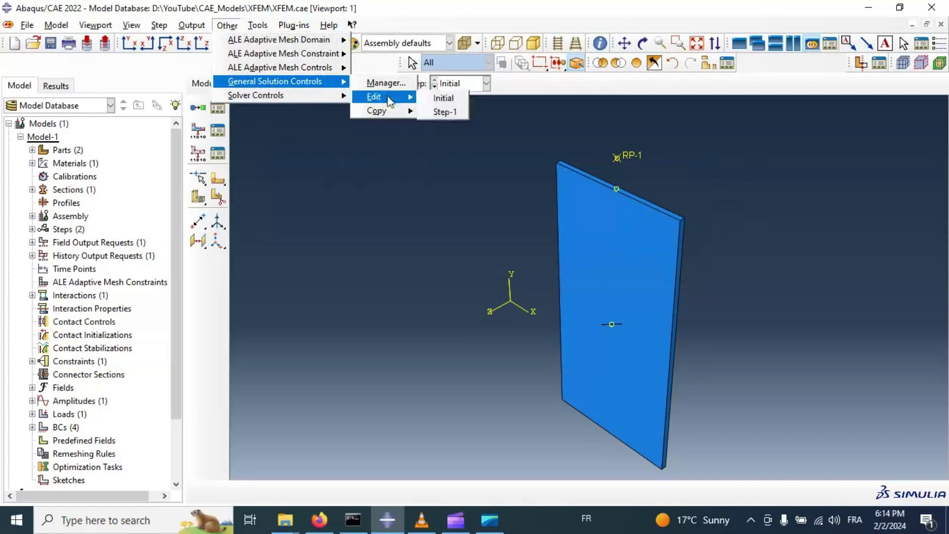
click(445, 113)
click(99, 214)
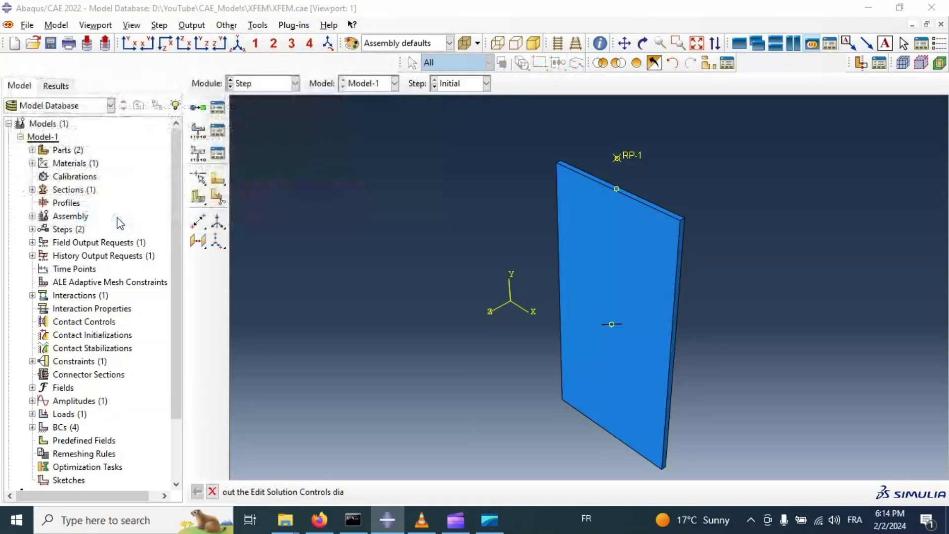
drag(209, 78, 401, 92)
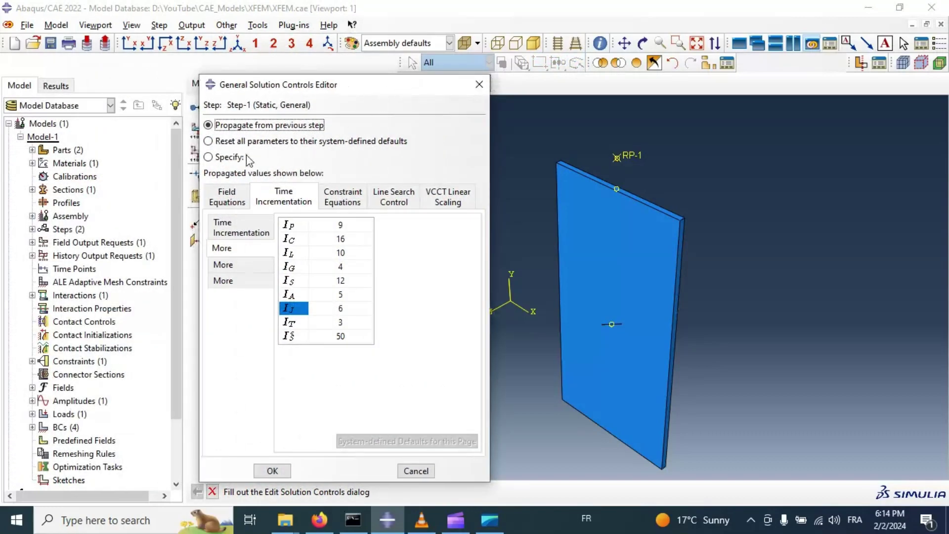
click(225, 158)
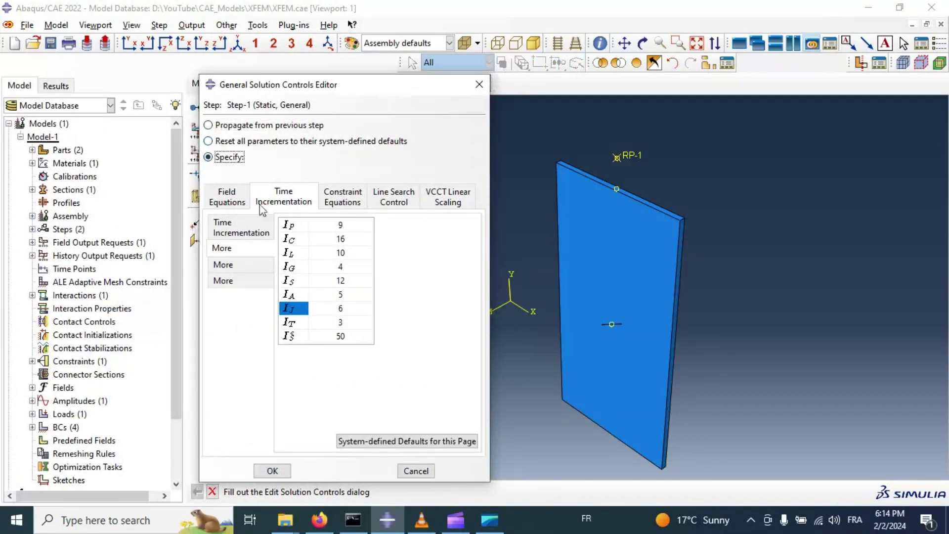
click(244, 227)
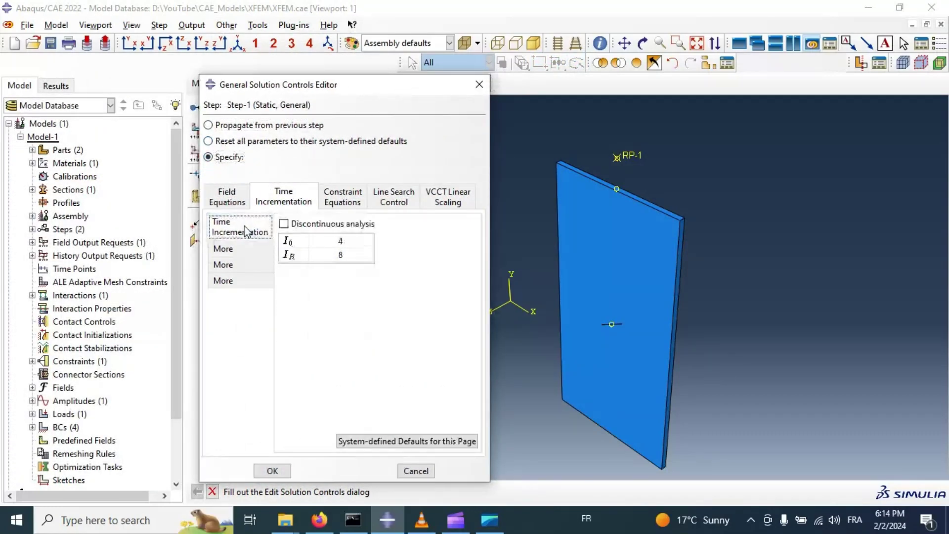
click(284, 224)
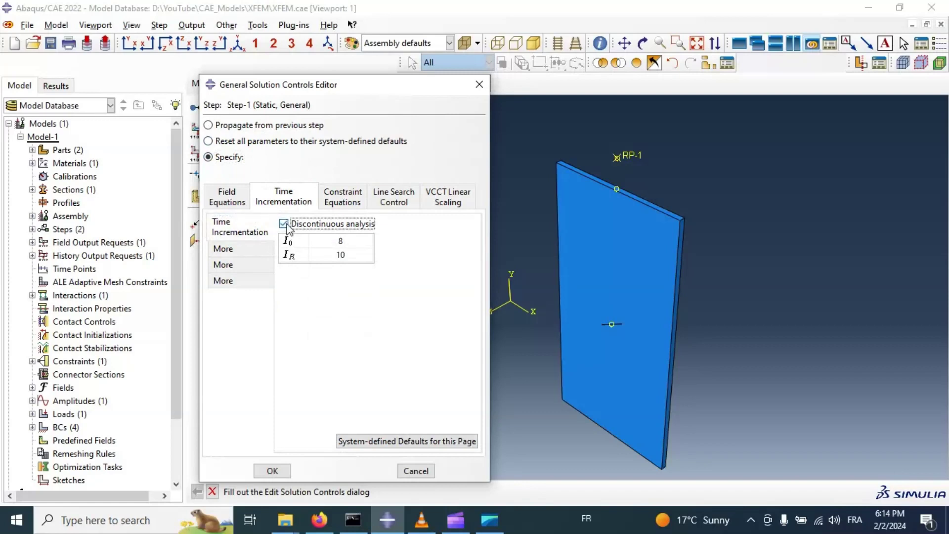
Set the time incrementation parameter I_A to 20 and accept the solution controls
click(223, 248)
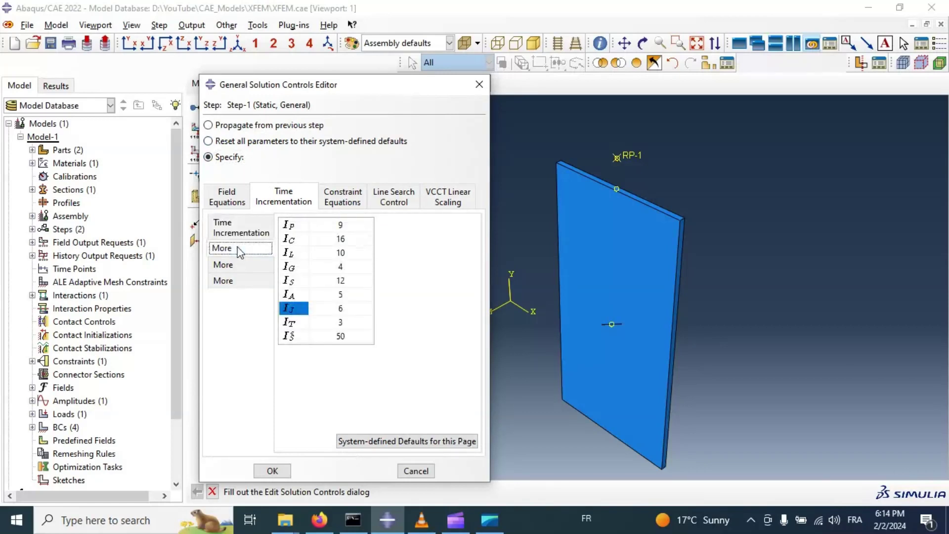
click(297, 294)
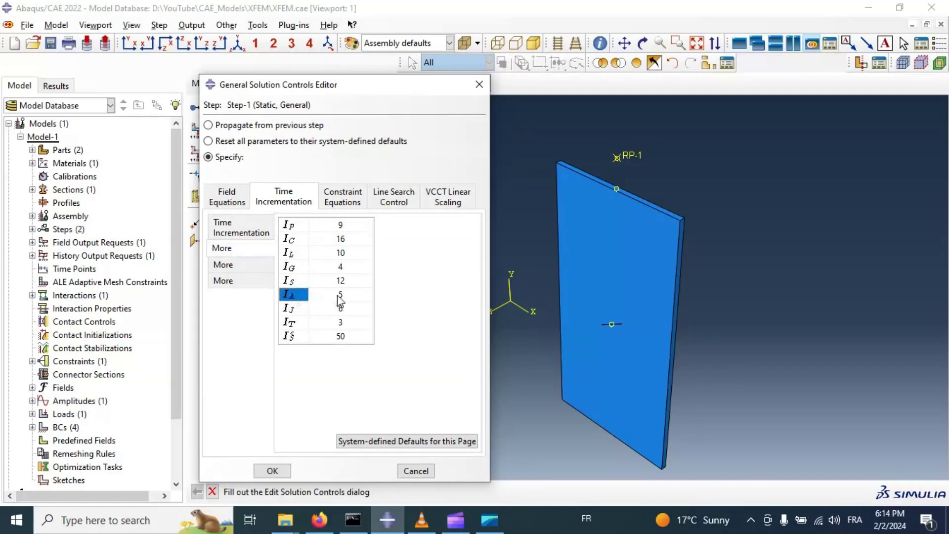
double_click(339, 295)
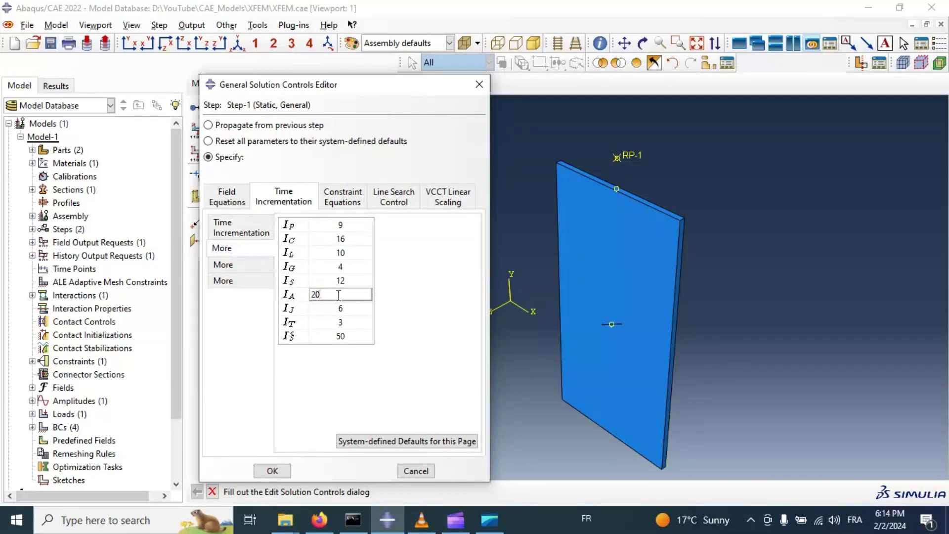
click(272, 470)
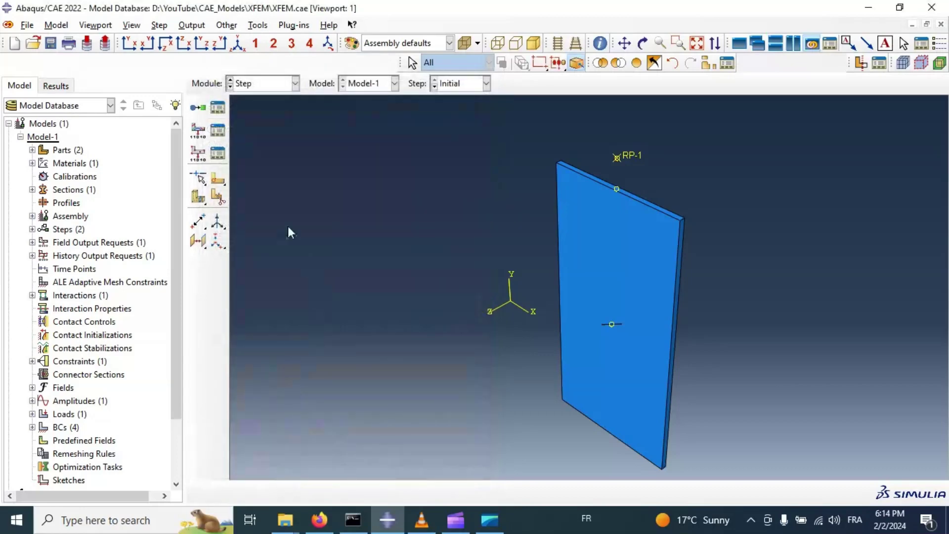
In the Job module, resubmit job XFEM_1, accepting that Crack has no section assigned
click(275, 88)
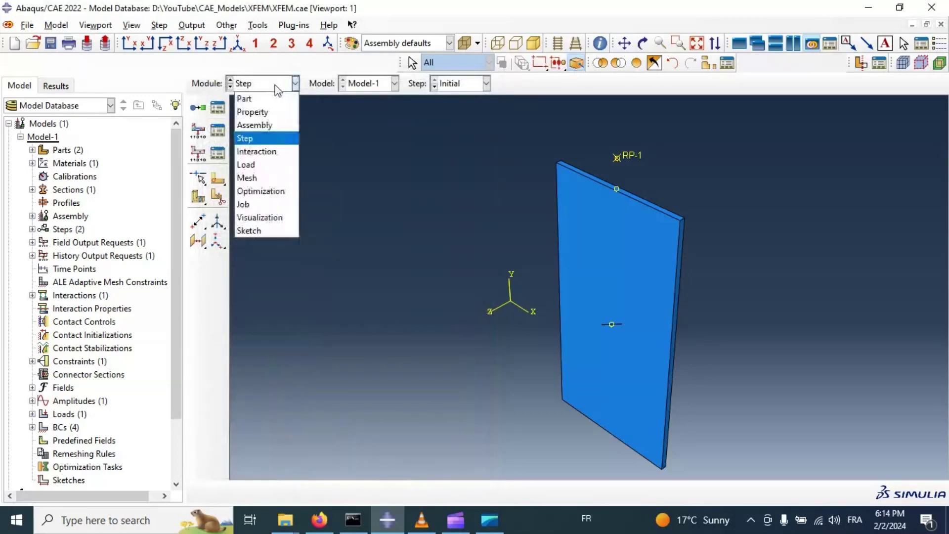
click(267, 202)
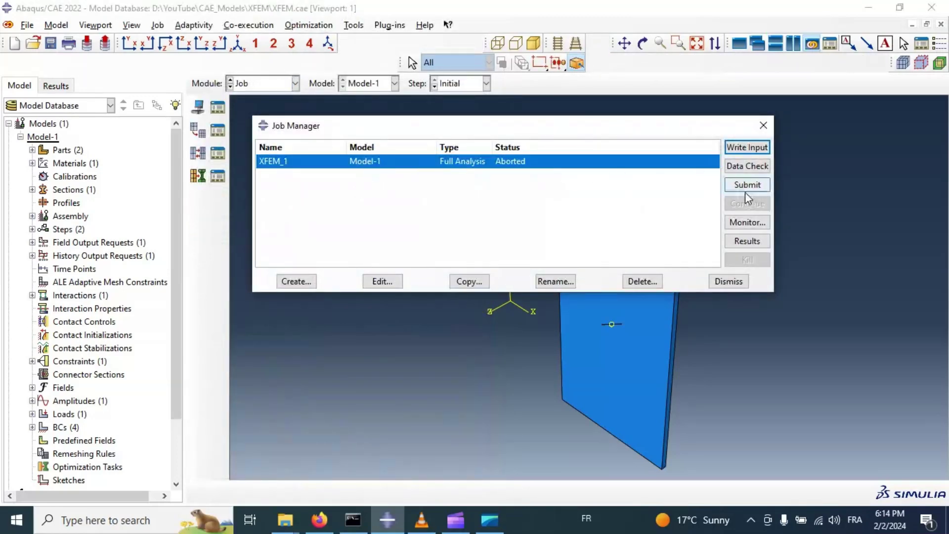
click(747, 186)
click(42, 184)
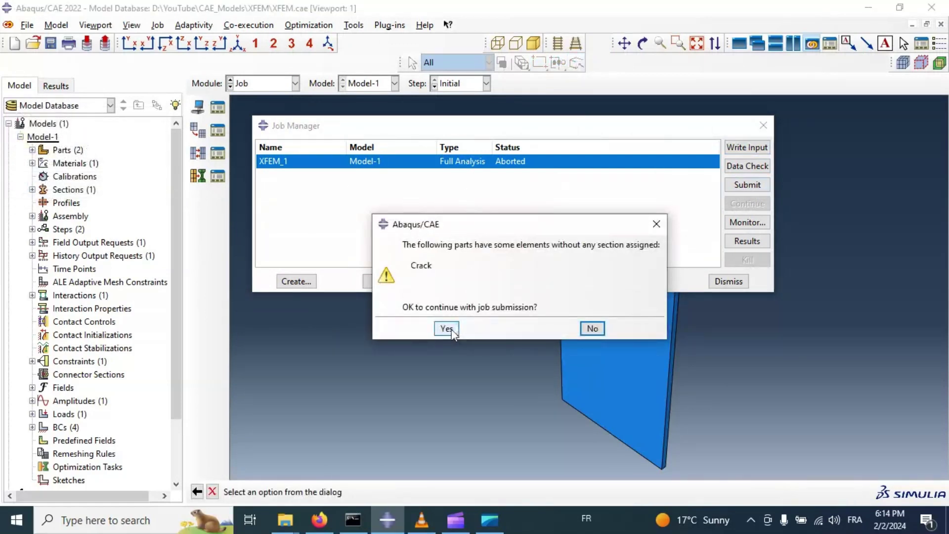
click(447, 329)
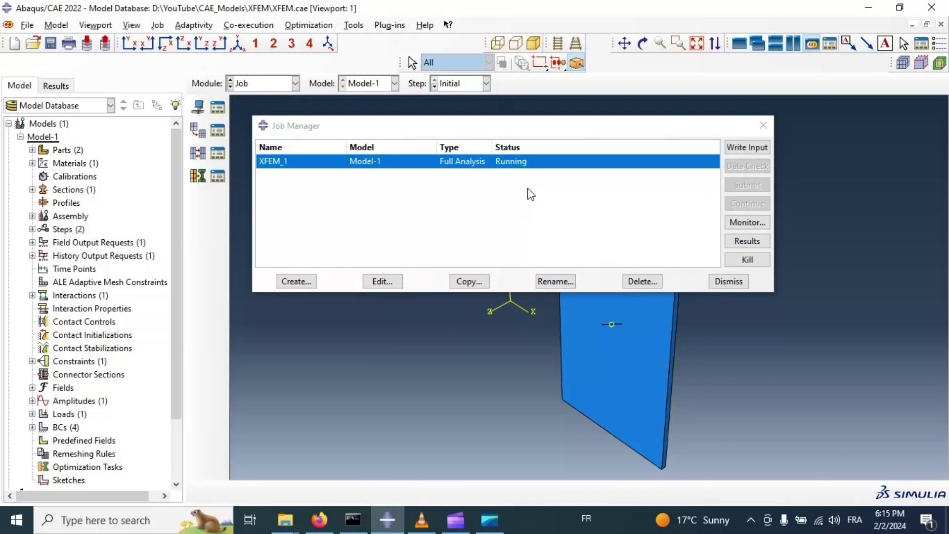
Monitor the increments of job XFEM_1 with an enlarged increment table, and check its error and log messages
click(752, 226)
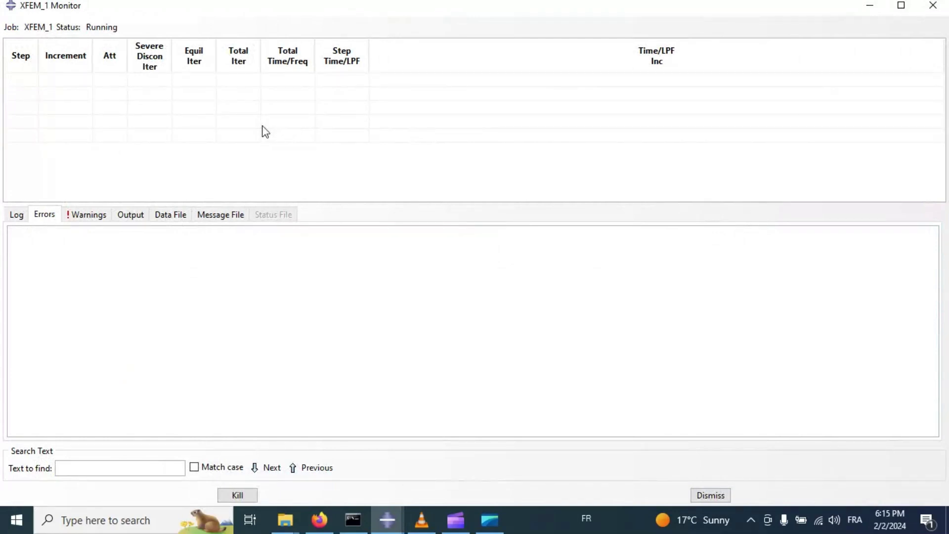
scroll(310, 169, up, 2)
scroll(307, 164, up, 1)
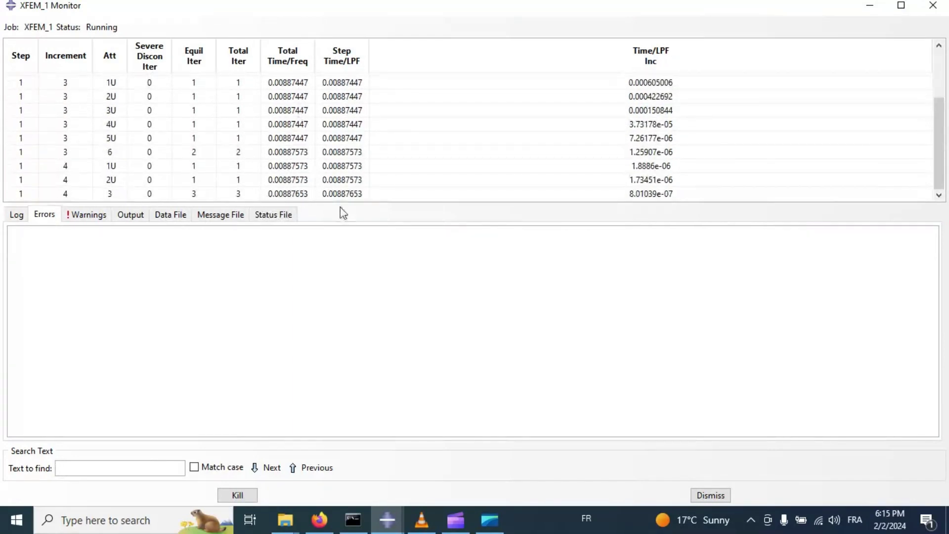
drag(339, 201, 334, 390)
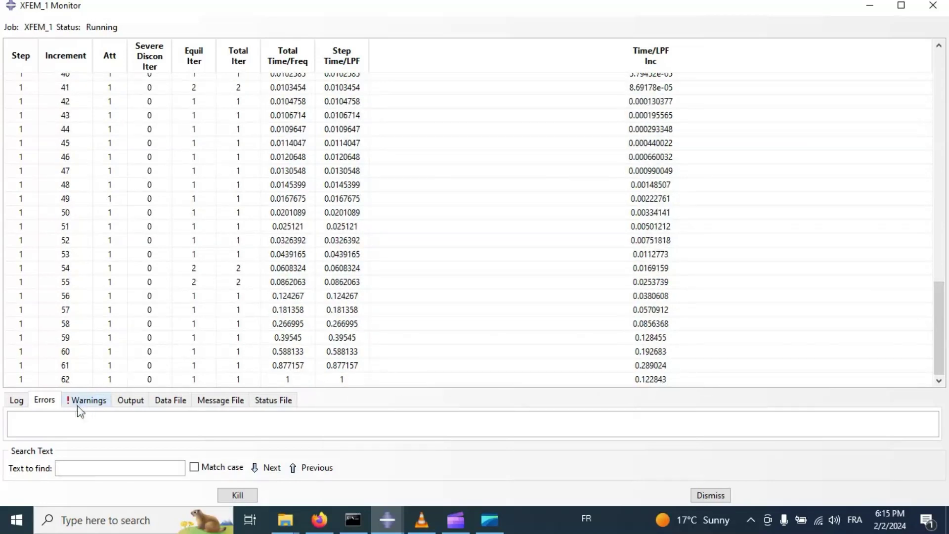
click(20, 402)
click(45, 402)
click(20, 401)
click(933, 5)
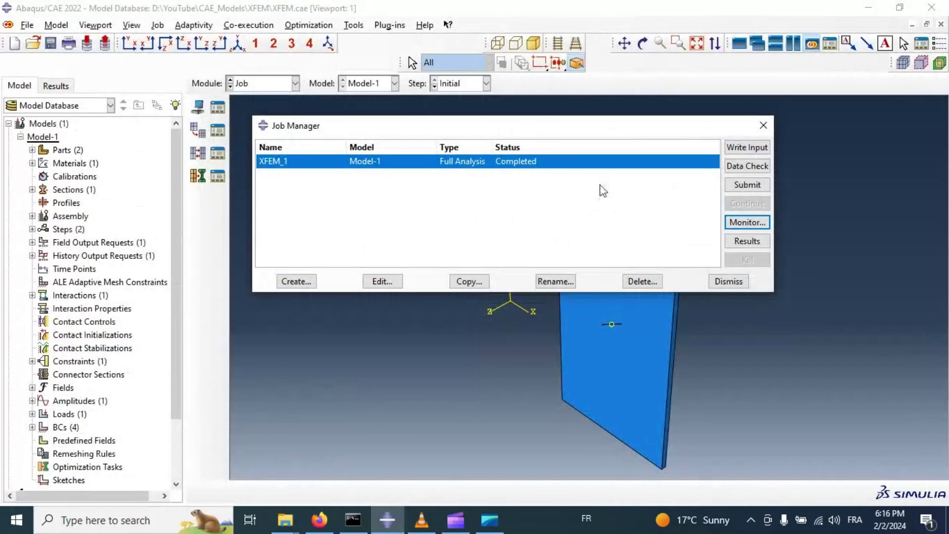
Open the results of job XFEM_1, plot Mises stress contours on the deformed shape and animate their time history
click(760, 242)
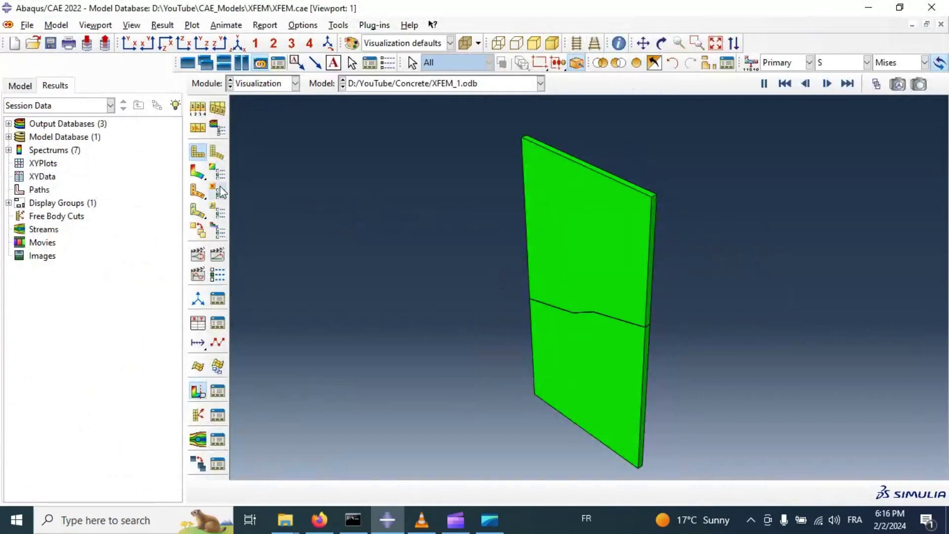
click(198, 174)
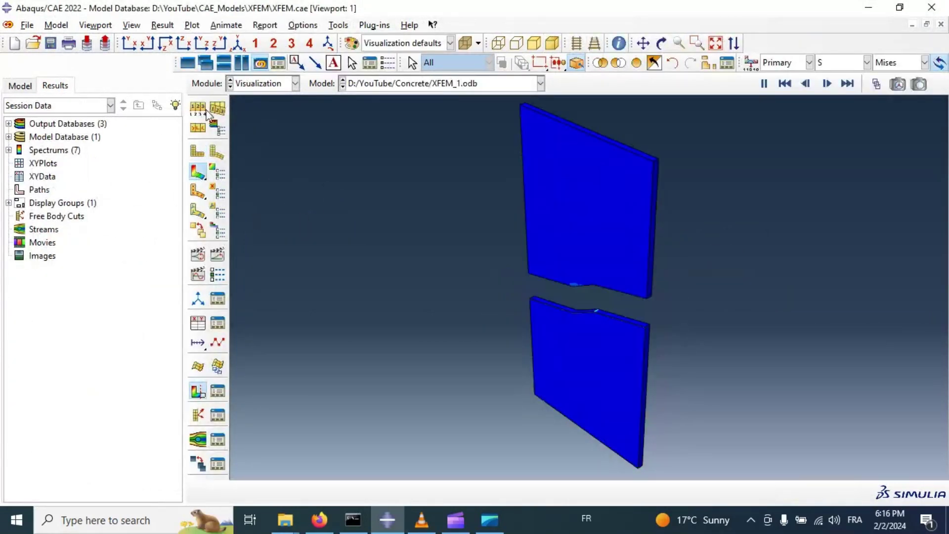
click(221, 257)
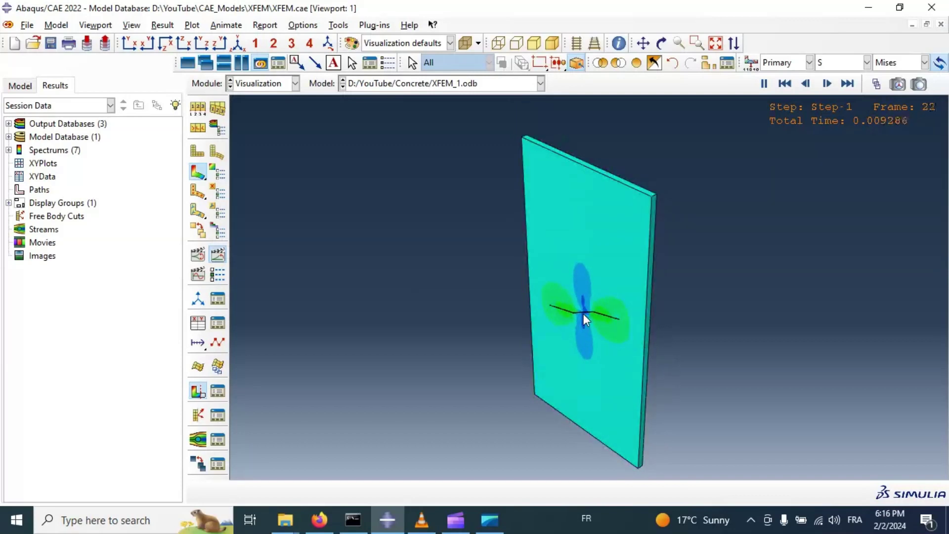
Show the level set variable PHILSM on the animated sheet, followed by PSILSM
click(824, 63)
click(832, 102)
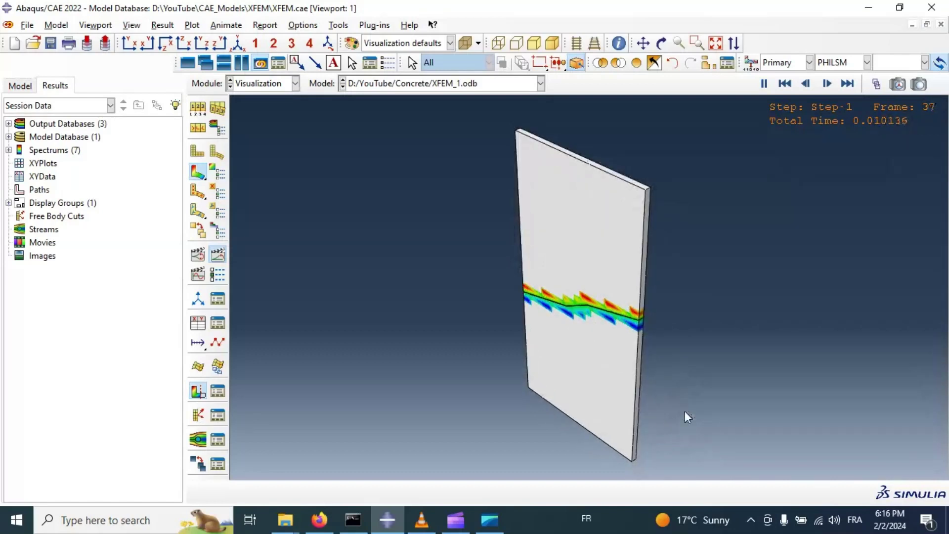
click(840, 62)
click(838, 115)
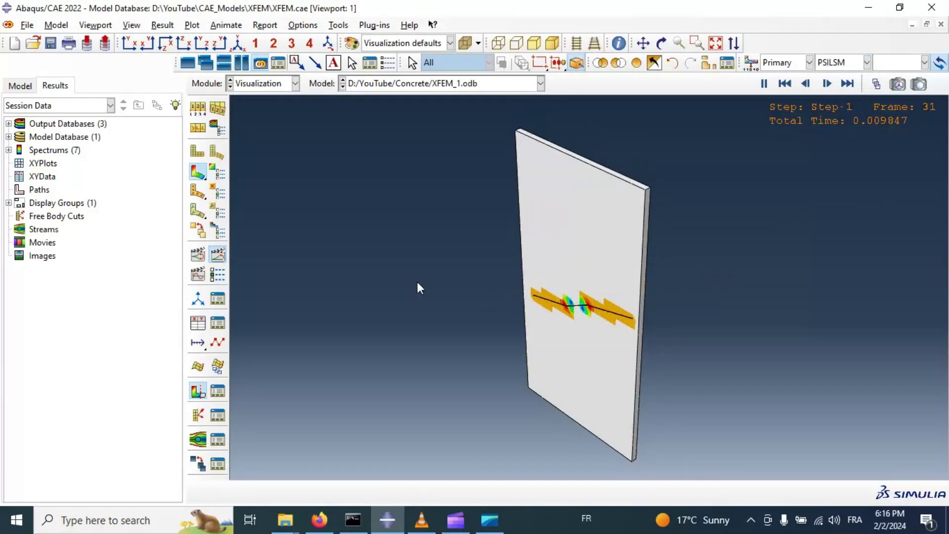
Set up XY data from ODB field output at the Unique Nodal position, selecting reaction force RF2 and spatial displacement U2
click(198, 323)
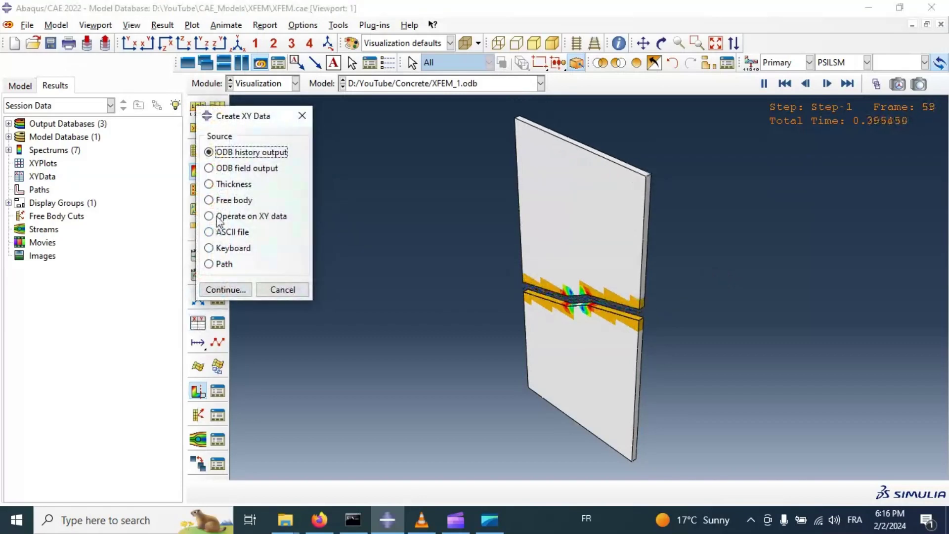
click(218, 168)
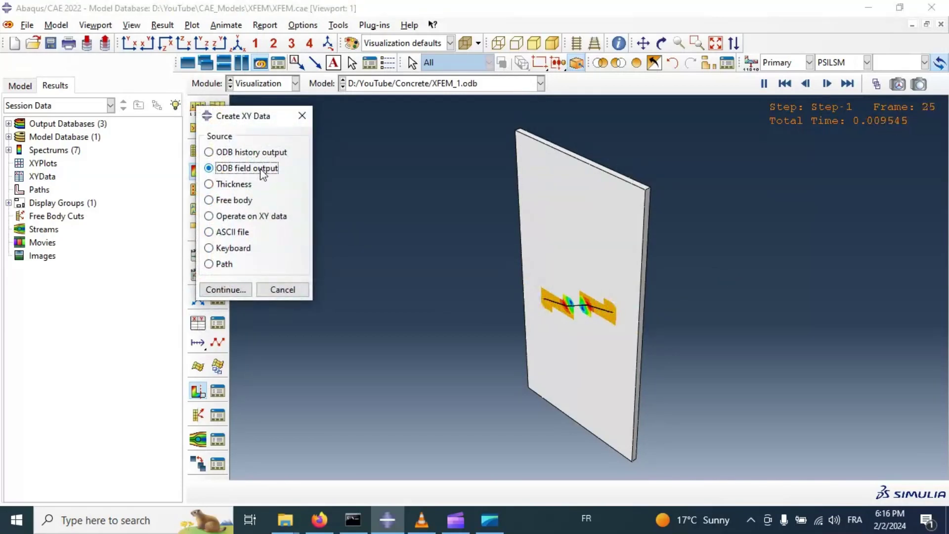
click(231, 290)
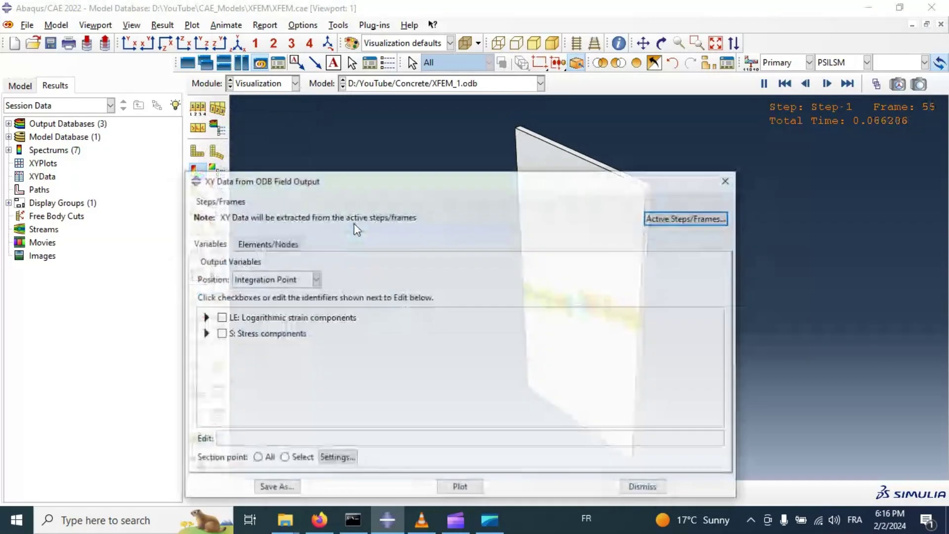
click(267, 279)
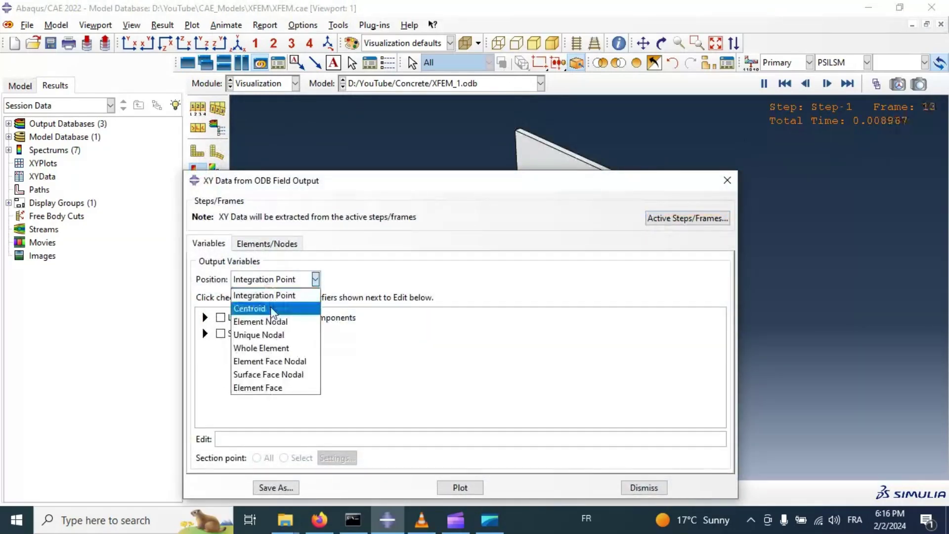
click(267, 335)
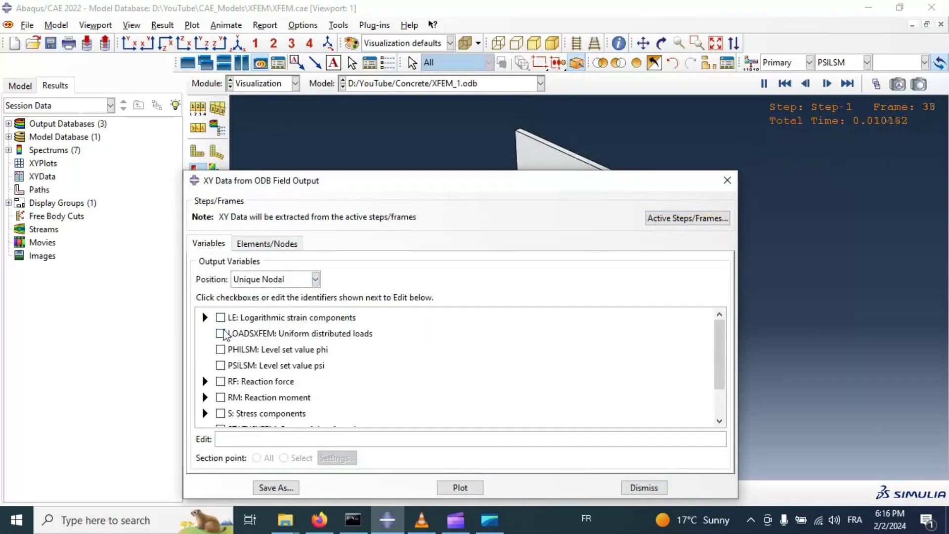
scroll(225, 342, down, 1)
scroll(225, 341, down, 1)
click(205, 337)
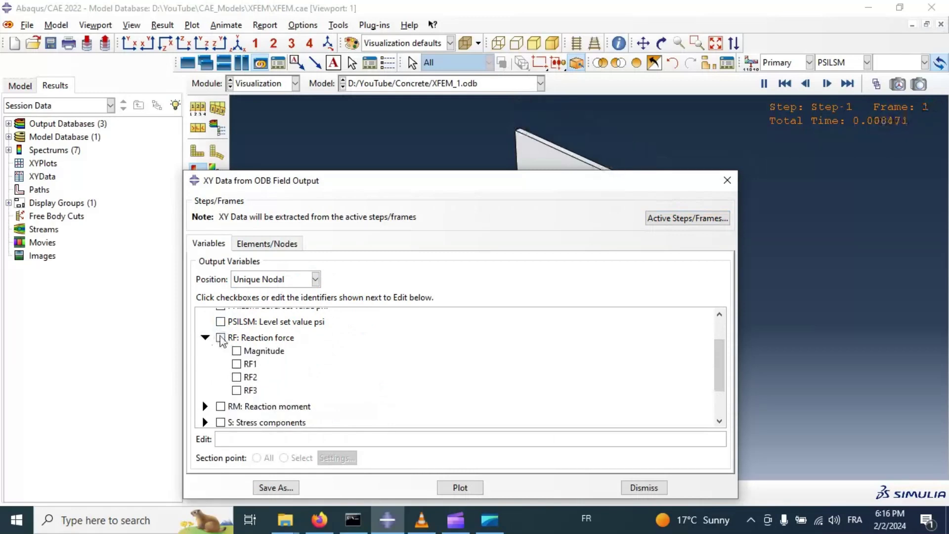
click(236, 377)
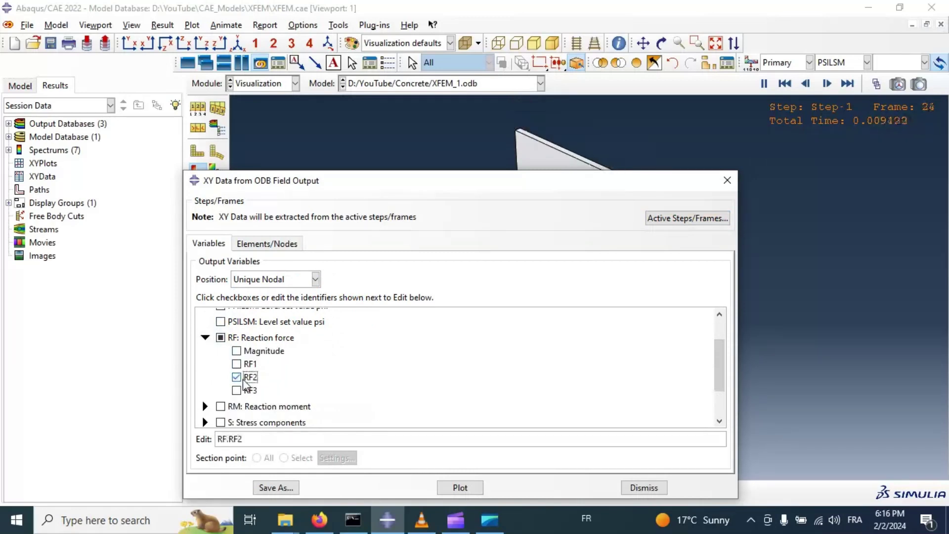
click(205, 339)
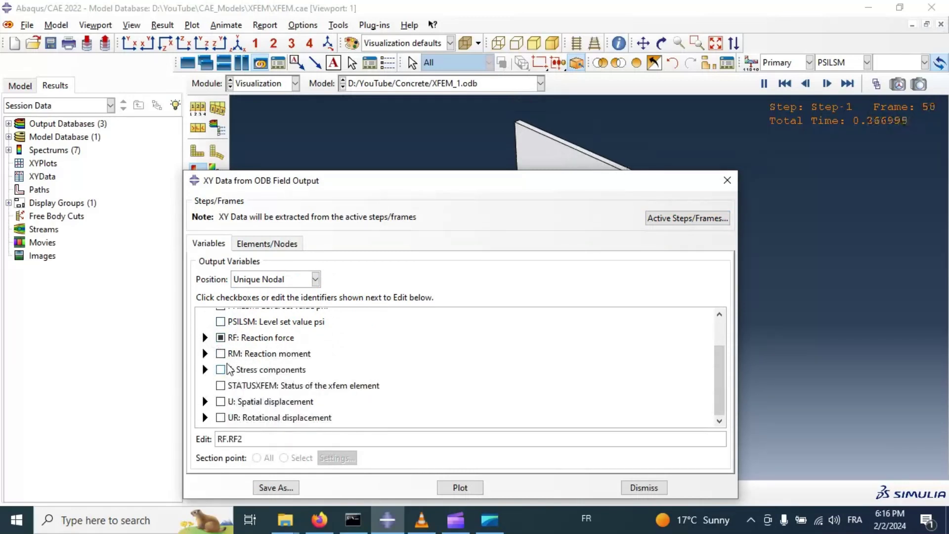
click(204, 401)
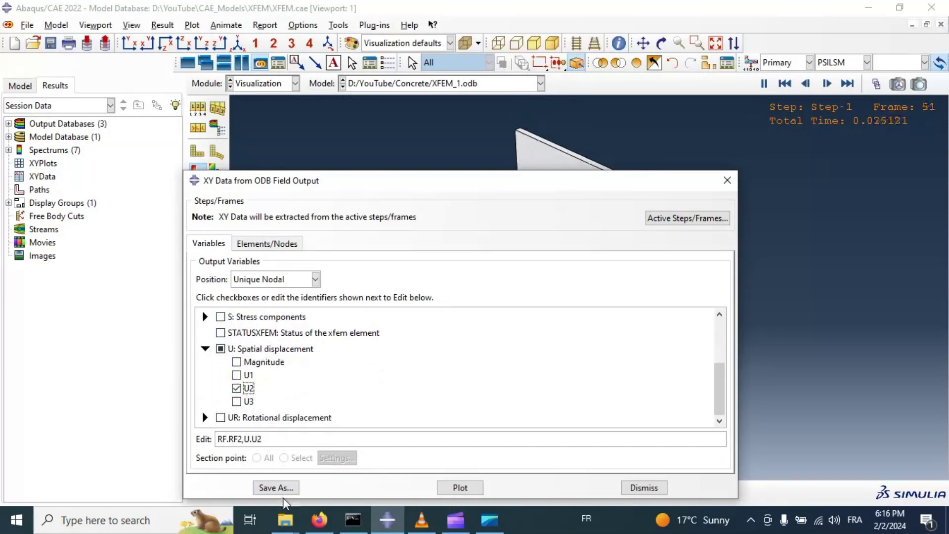
Plot RF2 and U2 over time for the node set ASSEMBLY_CONSTRAINT-1_REFERENCE_POINT, with its items highlighted in the viewport, and close the extraction dialog
click(460, 487)
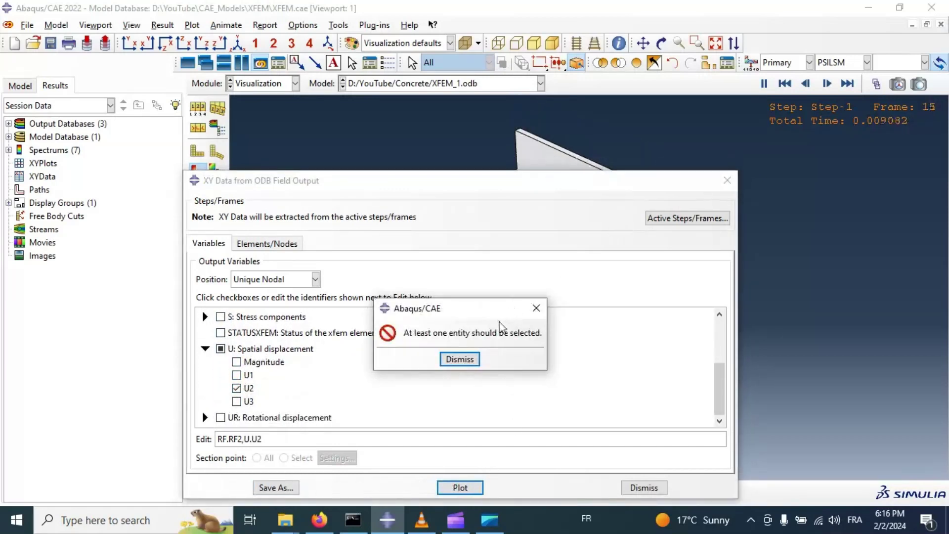
click(460, 359)
click(274, 245)
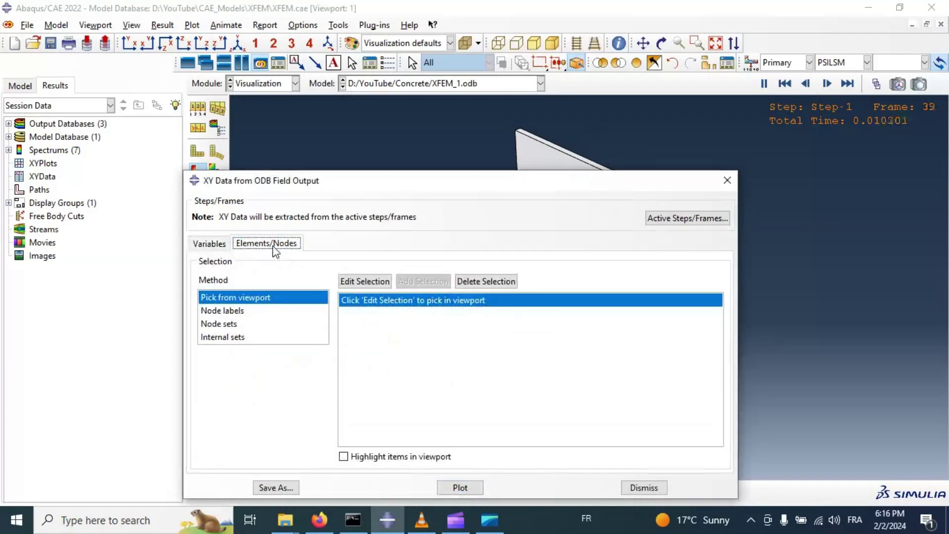
click(237, 324)
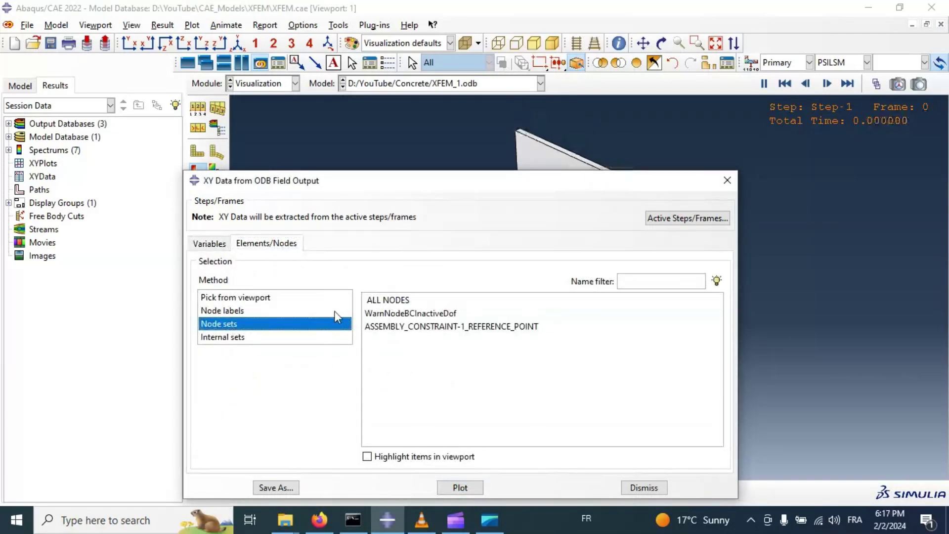
click(406, 326)
drag(535, 183, 324, 129)
click(180, 398)
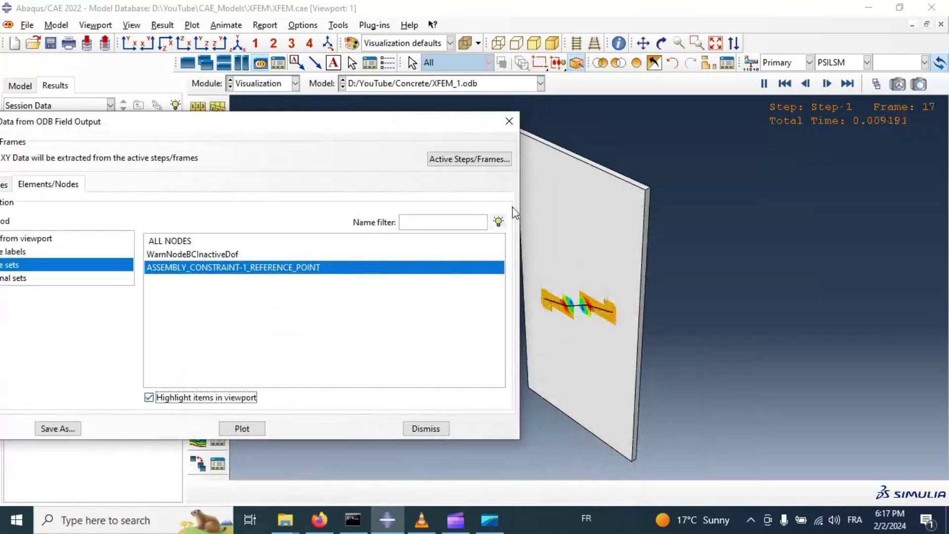
click(243, 428)
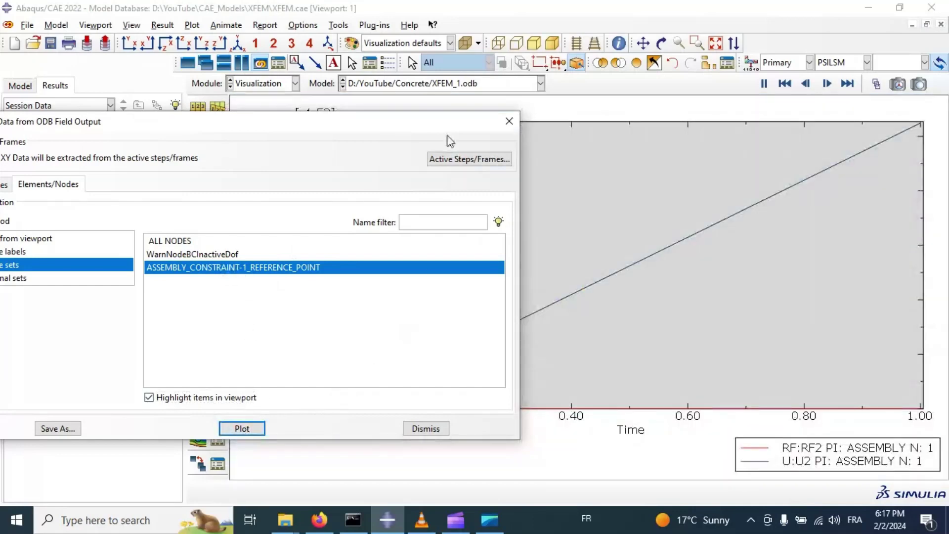
drag(442, 130, 732, 92)
scroll(556, 307, down, 2)
click(822, 83)
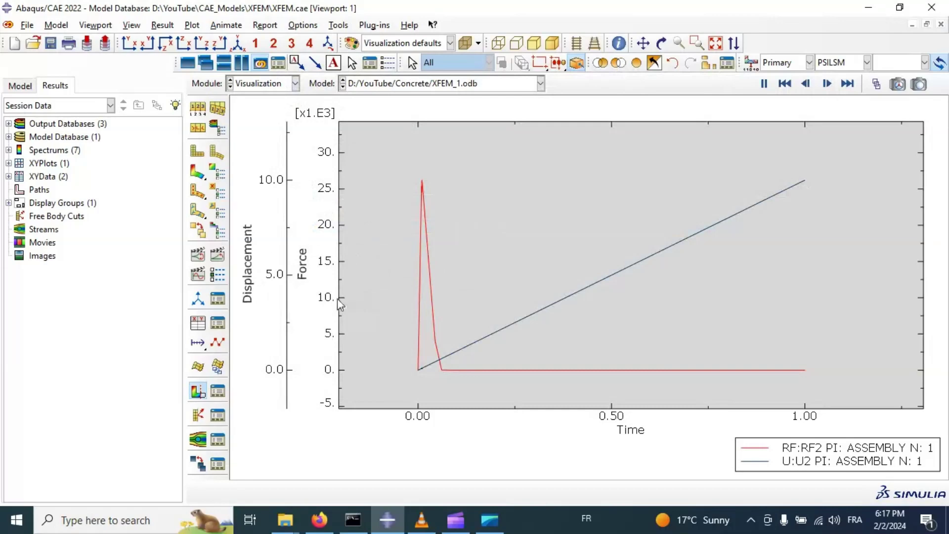
Set up an operation on XY data that combines the reference point's U2 data with its RF2 data, in that order
click(198, 323)
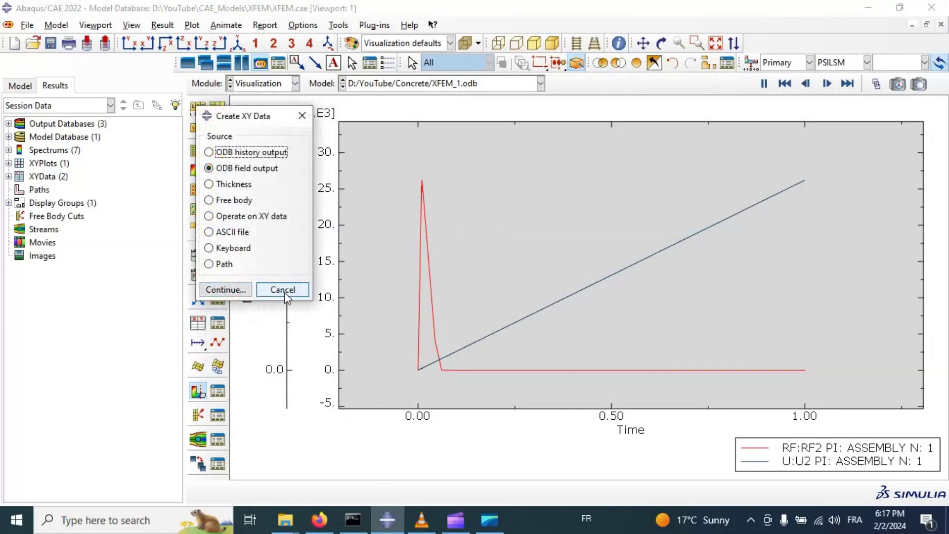
click(235, 217)
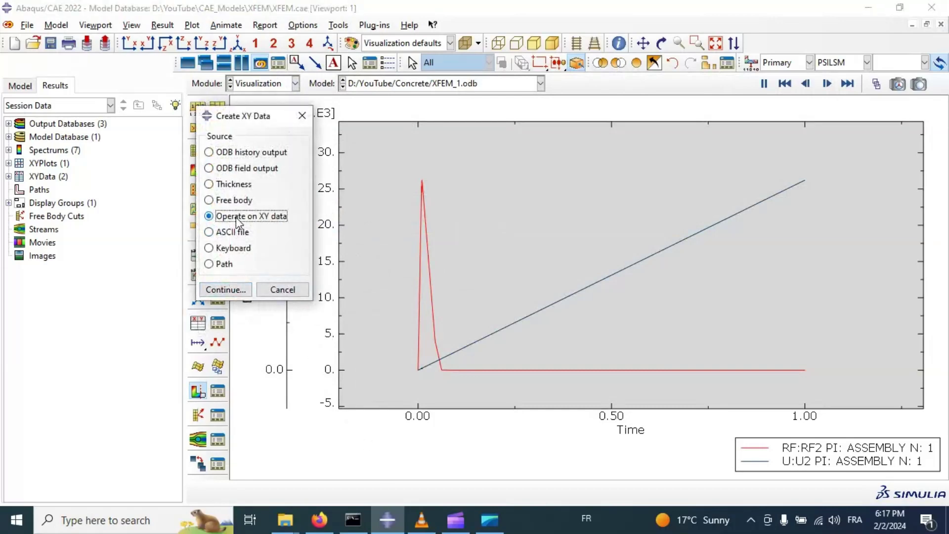
click(224, 291)
scroll(732, 366, down, 1)
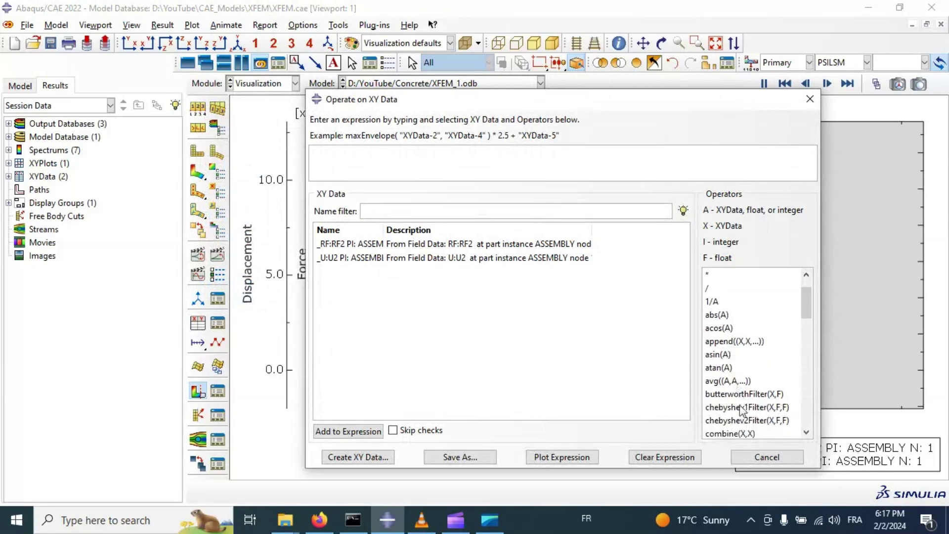
click(727, 434)
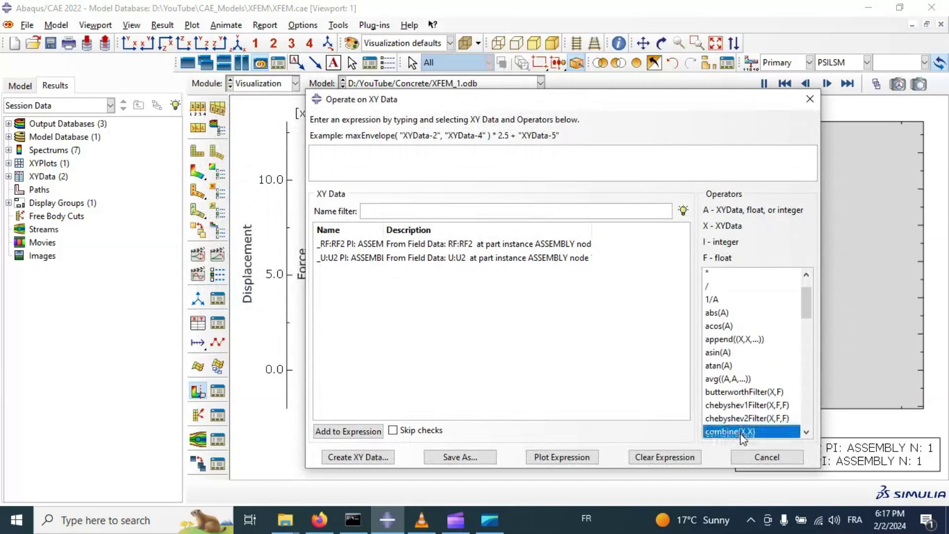
click(333, 259)
click(331, 244)
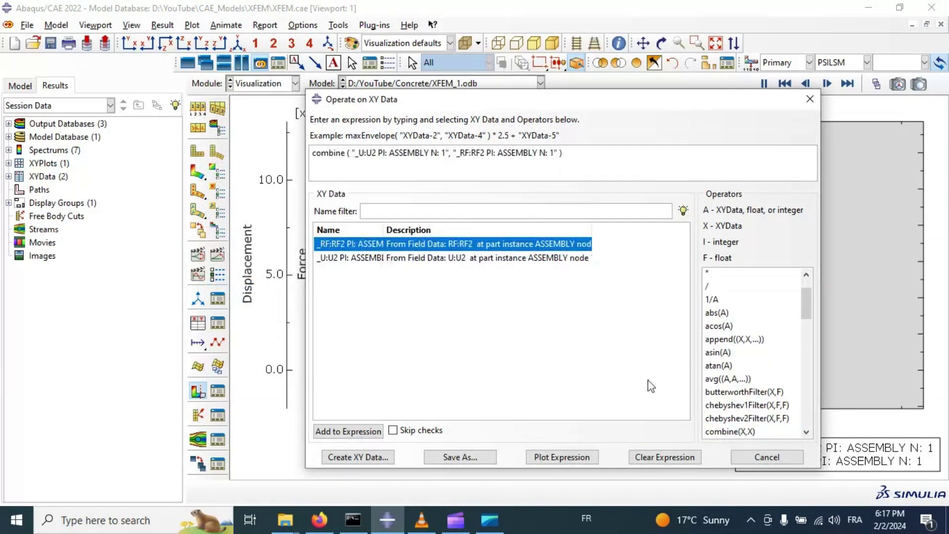
Plot the combined force-displacement expression, close the XY operation dialog and fit the curve to the viewport
click(586, 458)
drag(628, 108, 672, 83)
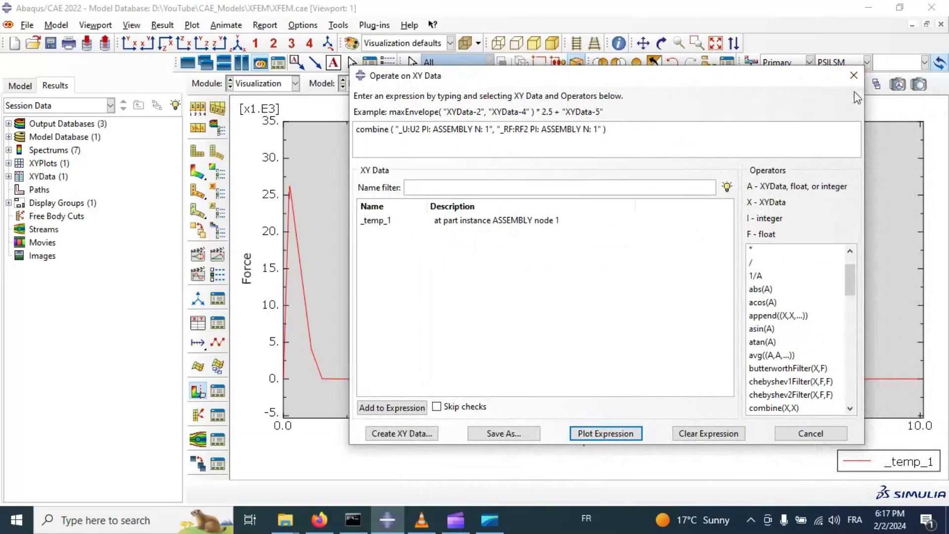
click(854, 75)
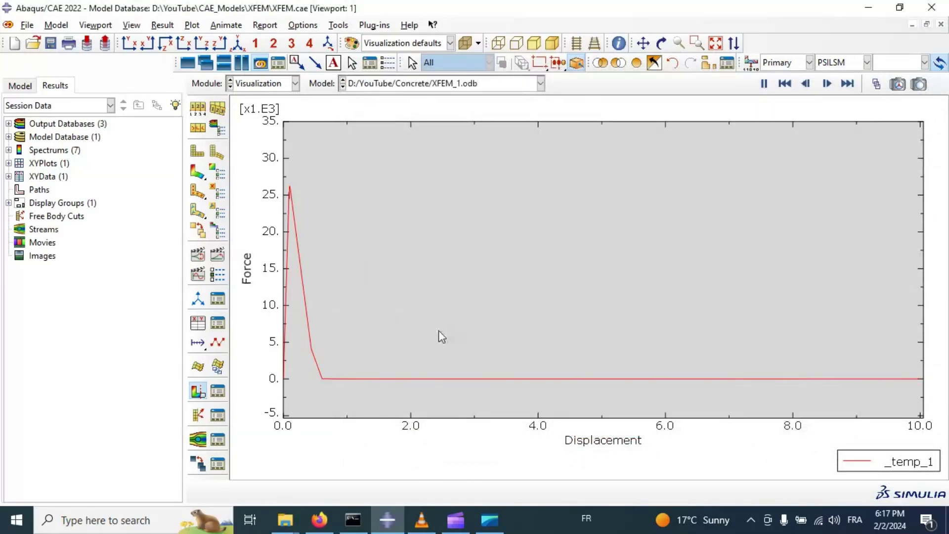
scroll(455, 336, up, 1)
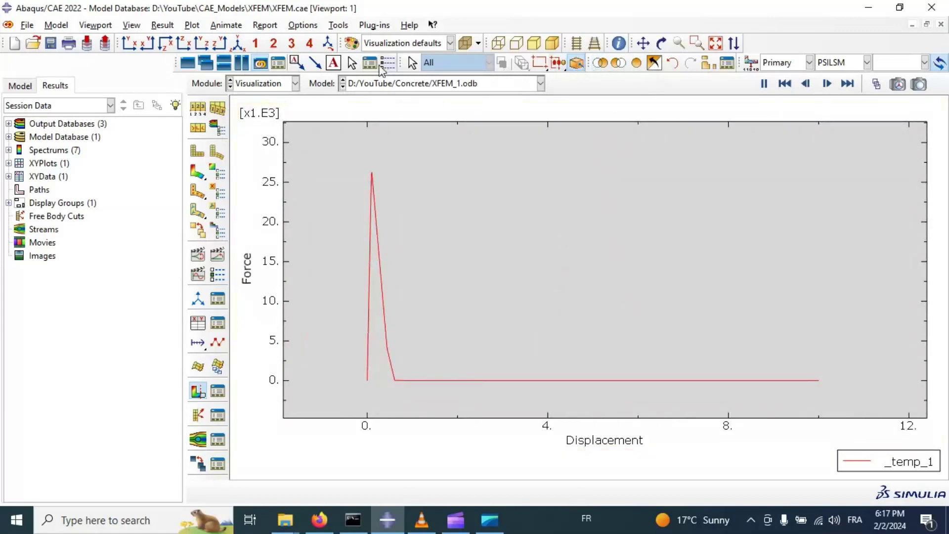
click(715, 44)
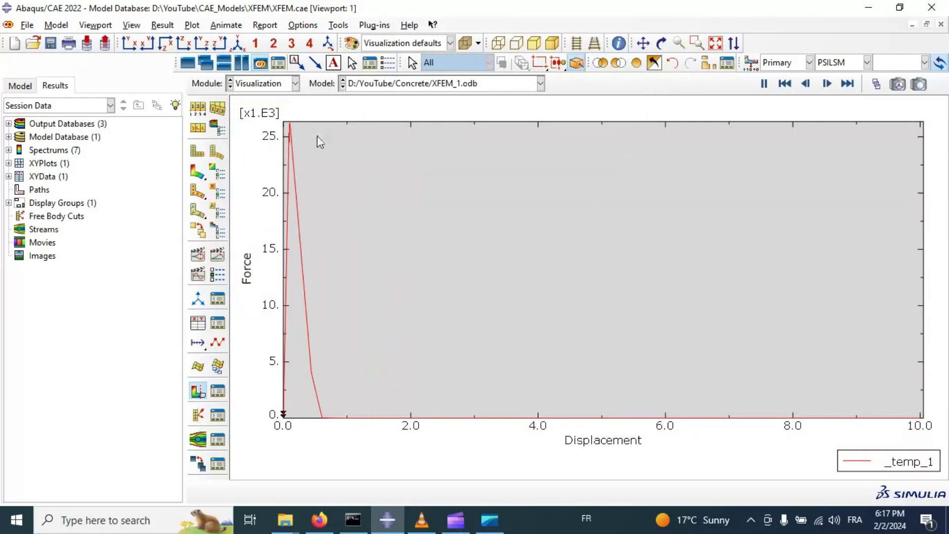
Add a second viewport tiled vertically beside the force-displacement plot and animate the Mises contours of the deformed sheet in it over time
click(206, 63)
click(242, 62)
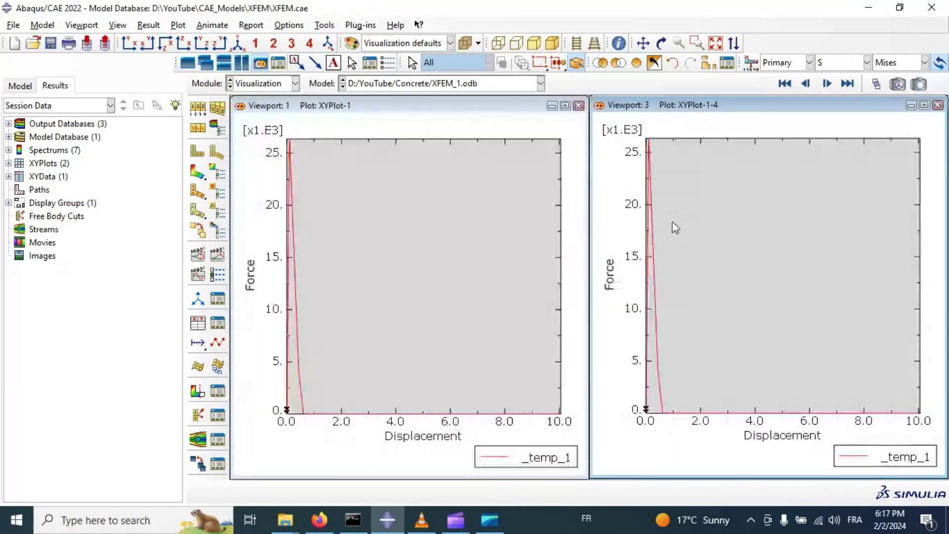
click(198, 172)
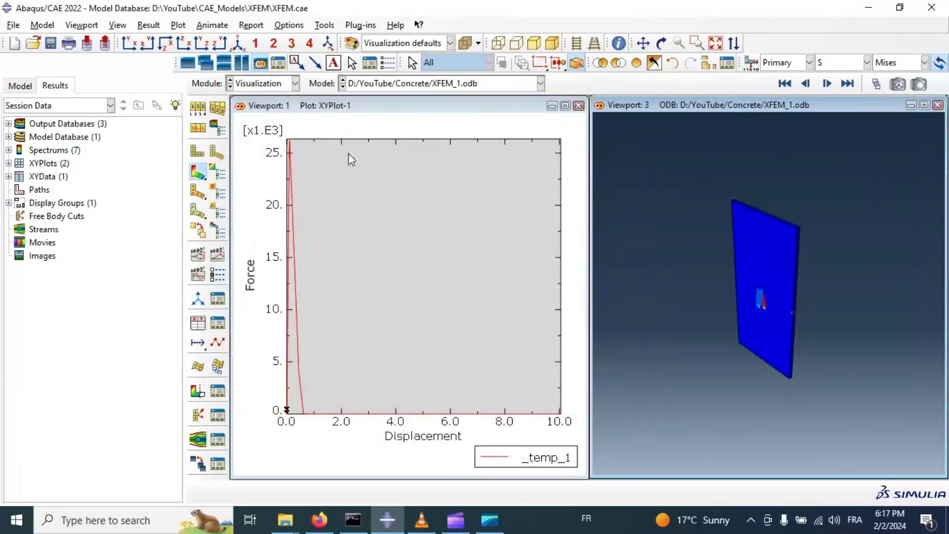
click(218, 254)
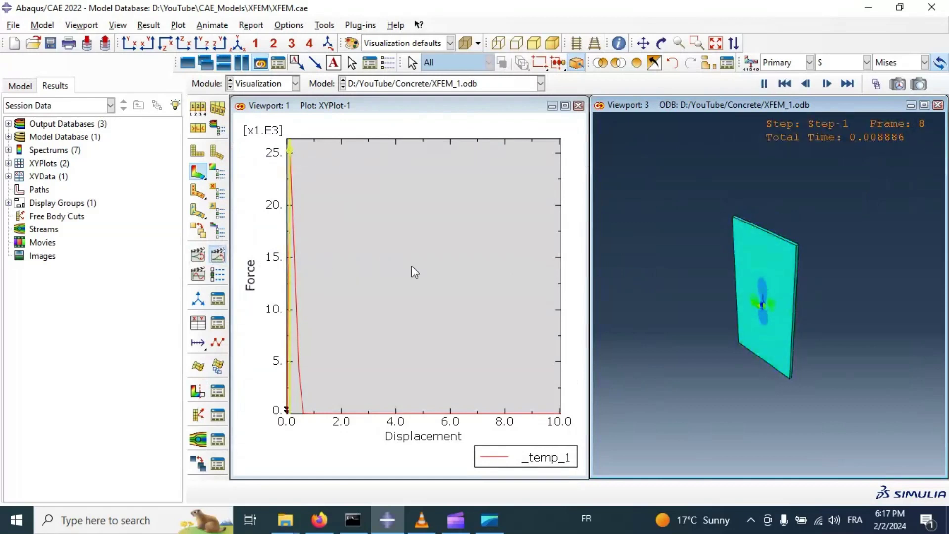